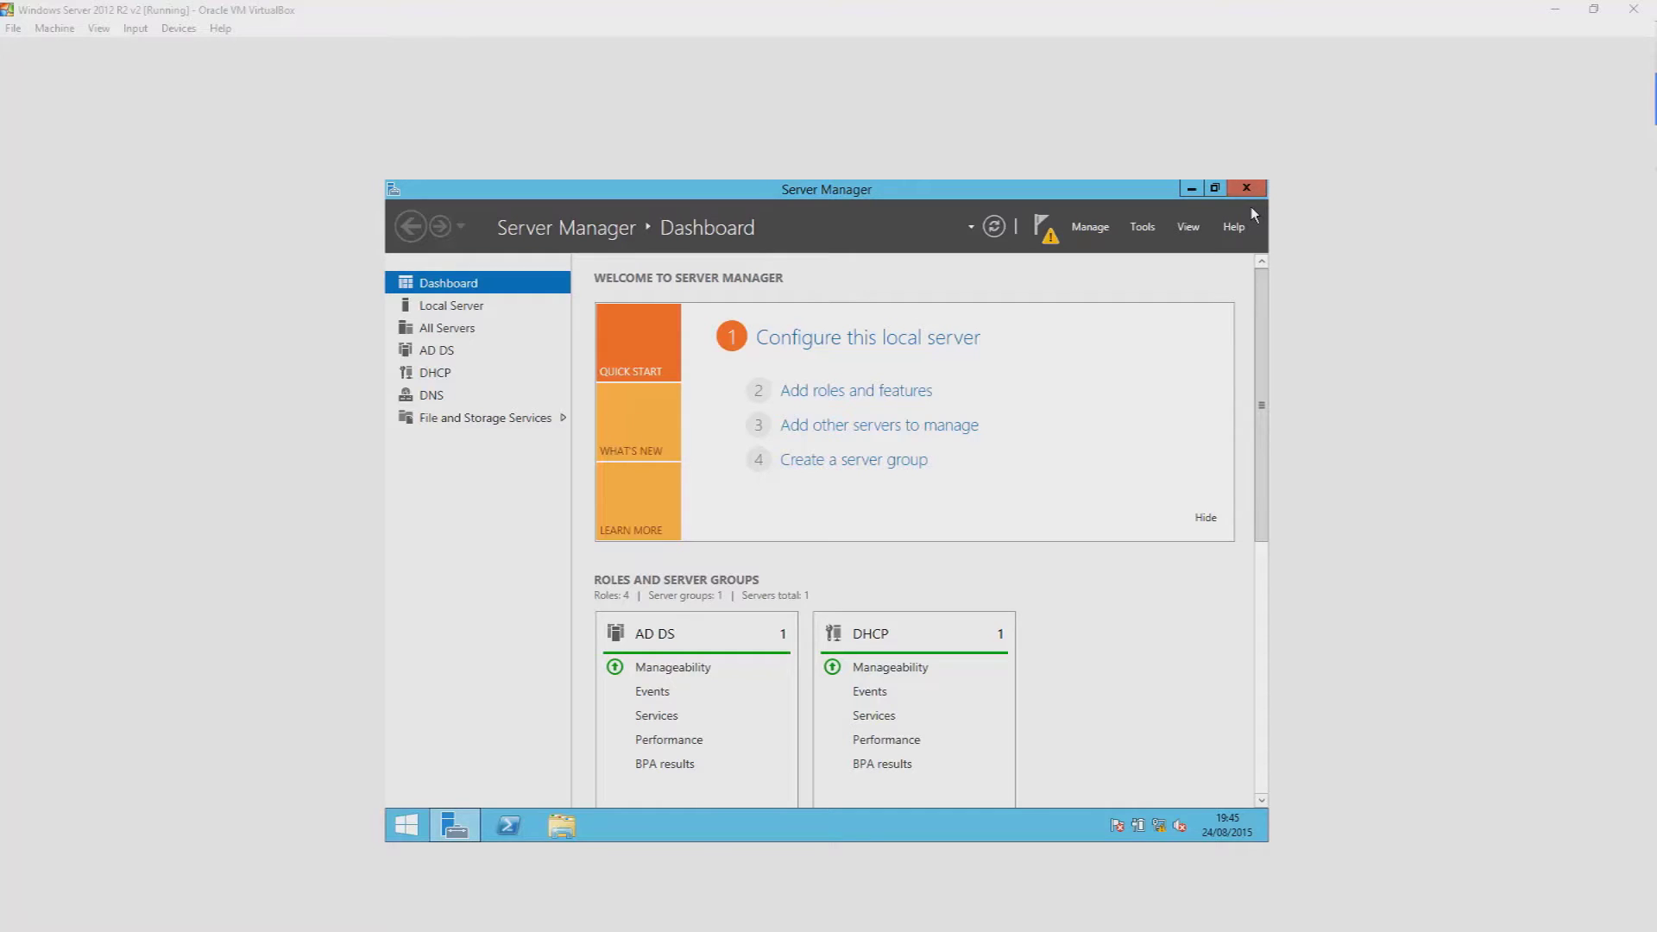
# - Step through the Add Roles and Features wizard to Server Roles, confirm AD DS shows Installed, then cancel
pyautogui.click(1091, 227)
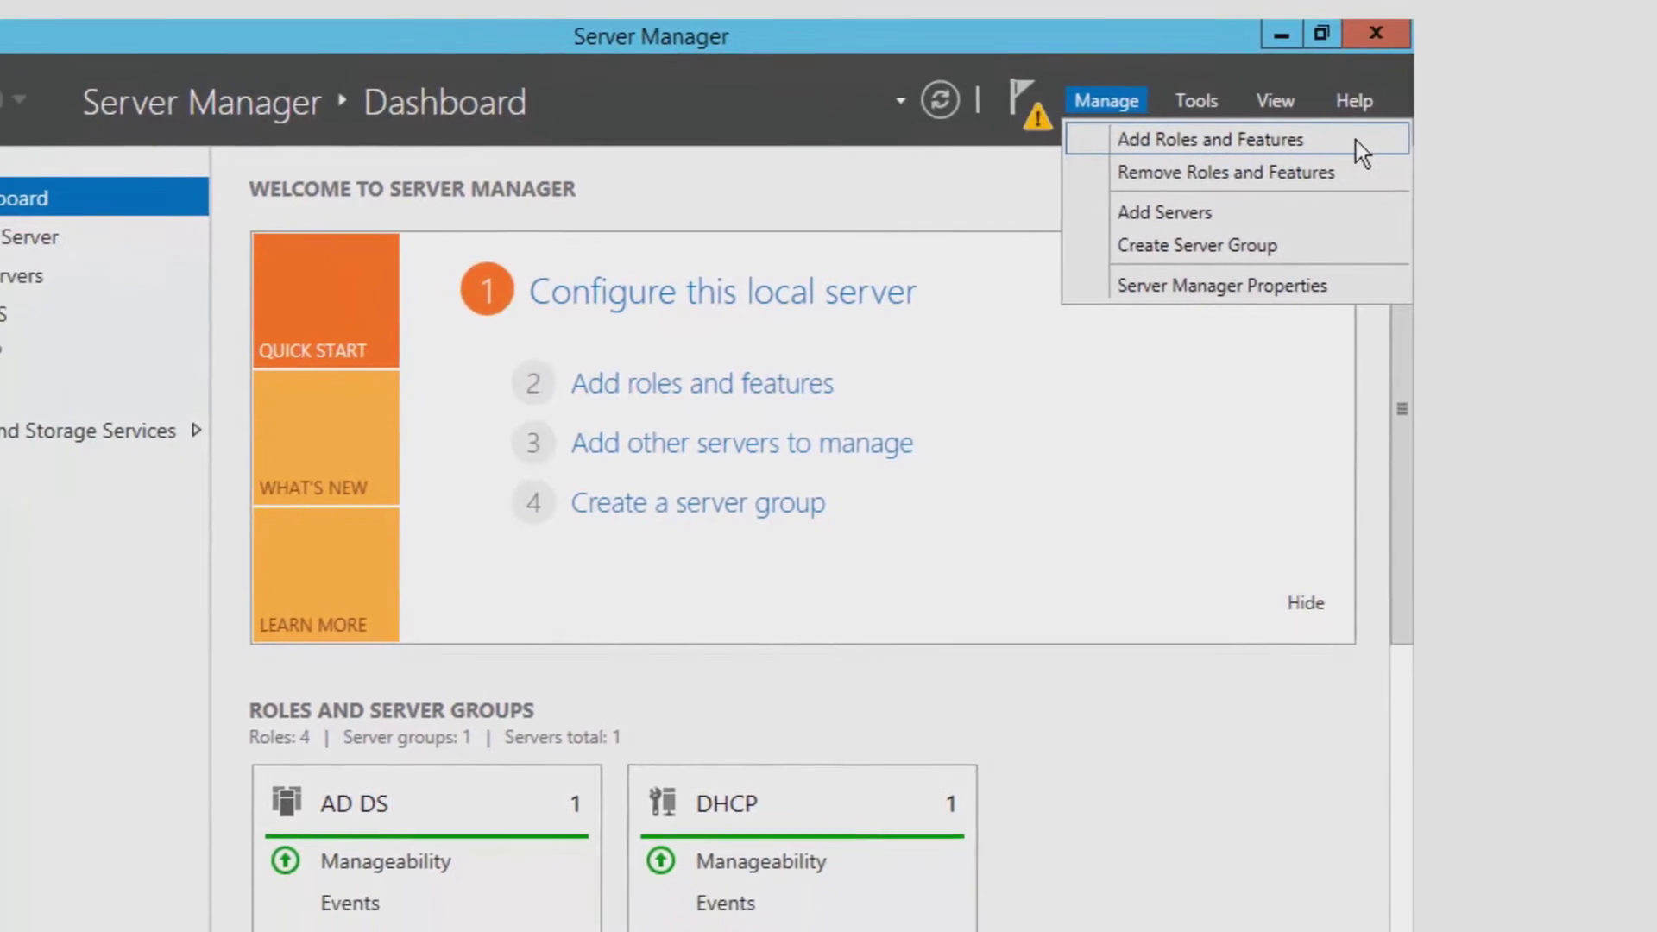
pyautogui.click(1308, 211)
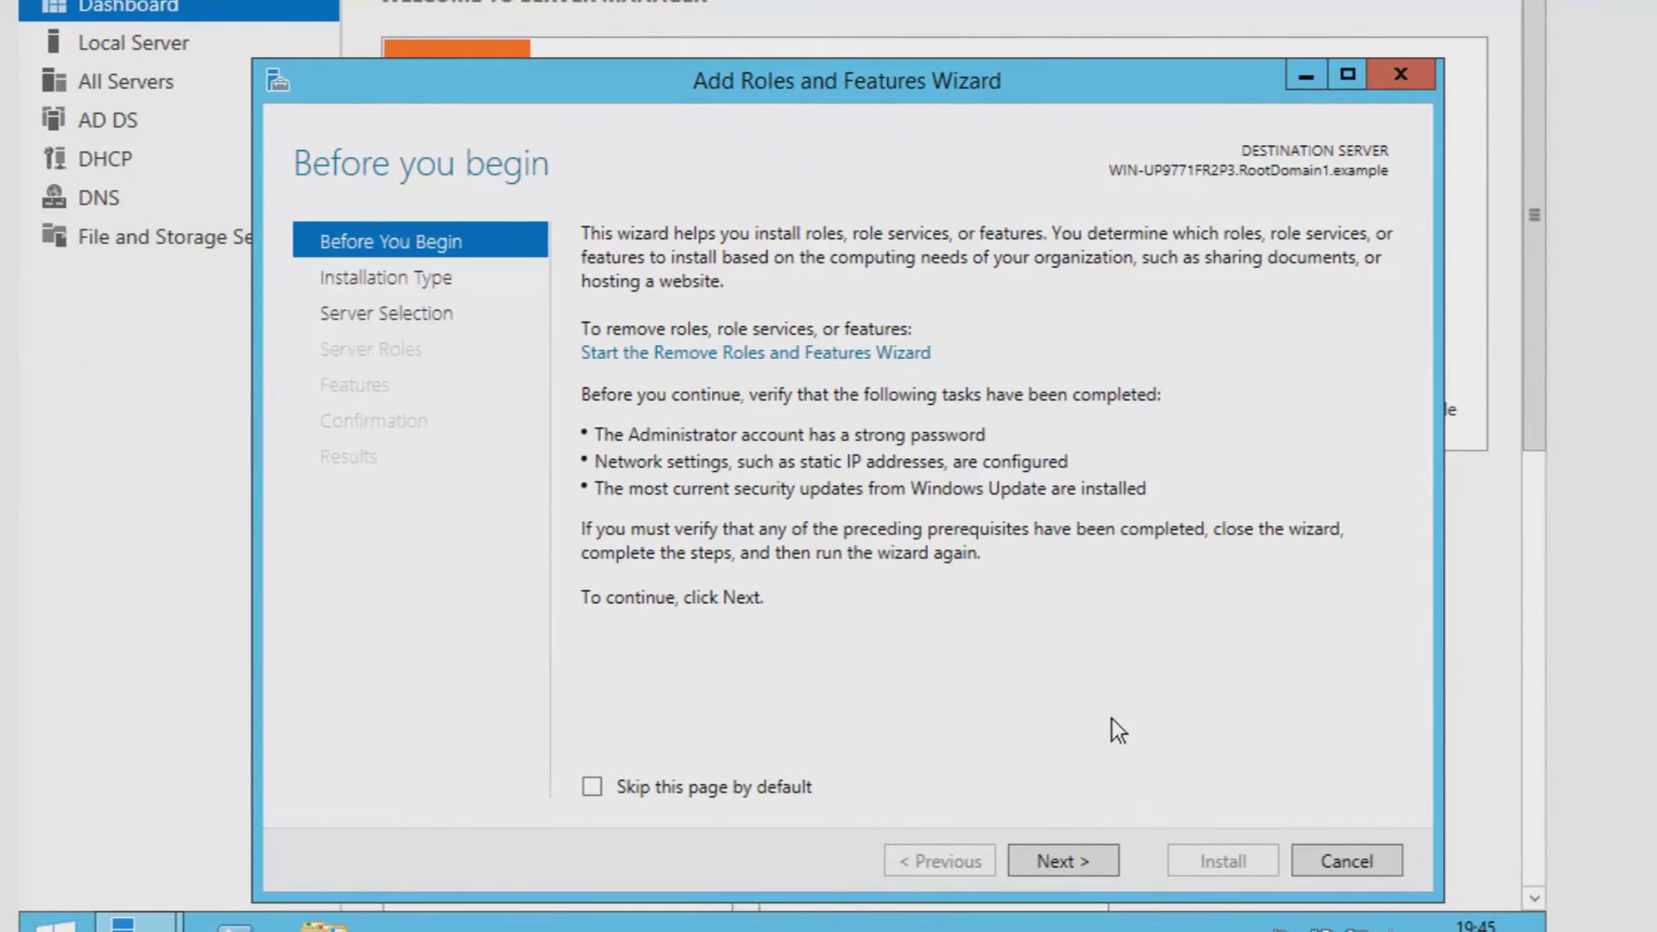
pyautogui.click(1100, 867)
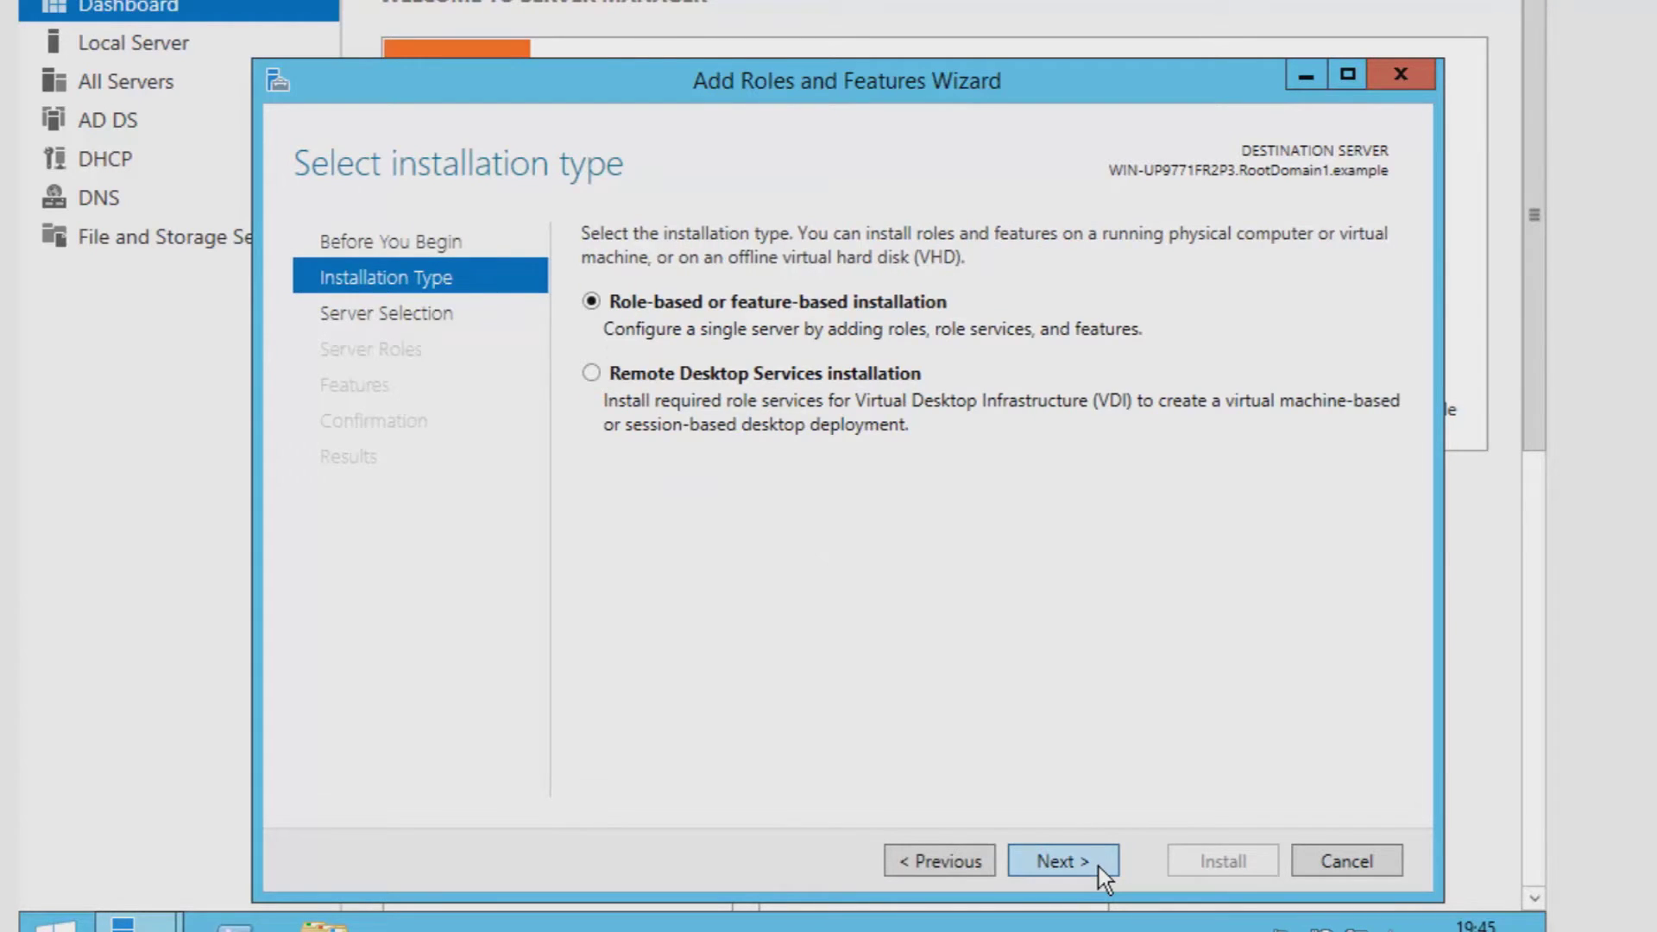
pyautogui.click(1100, 866)
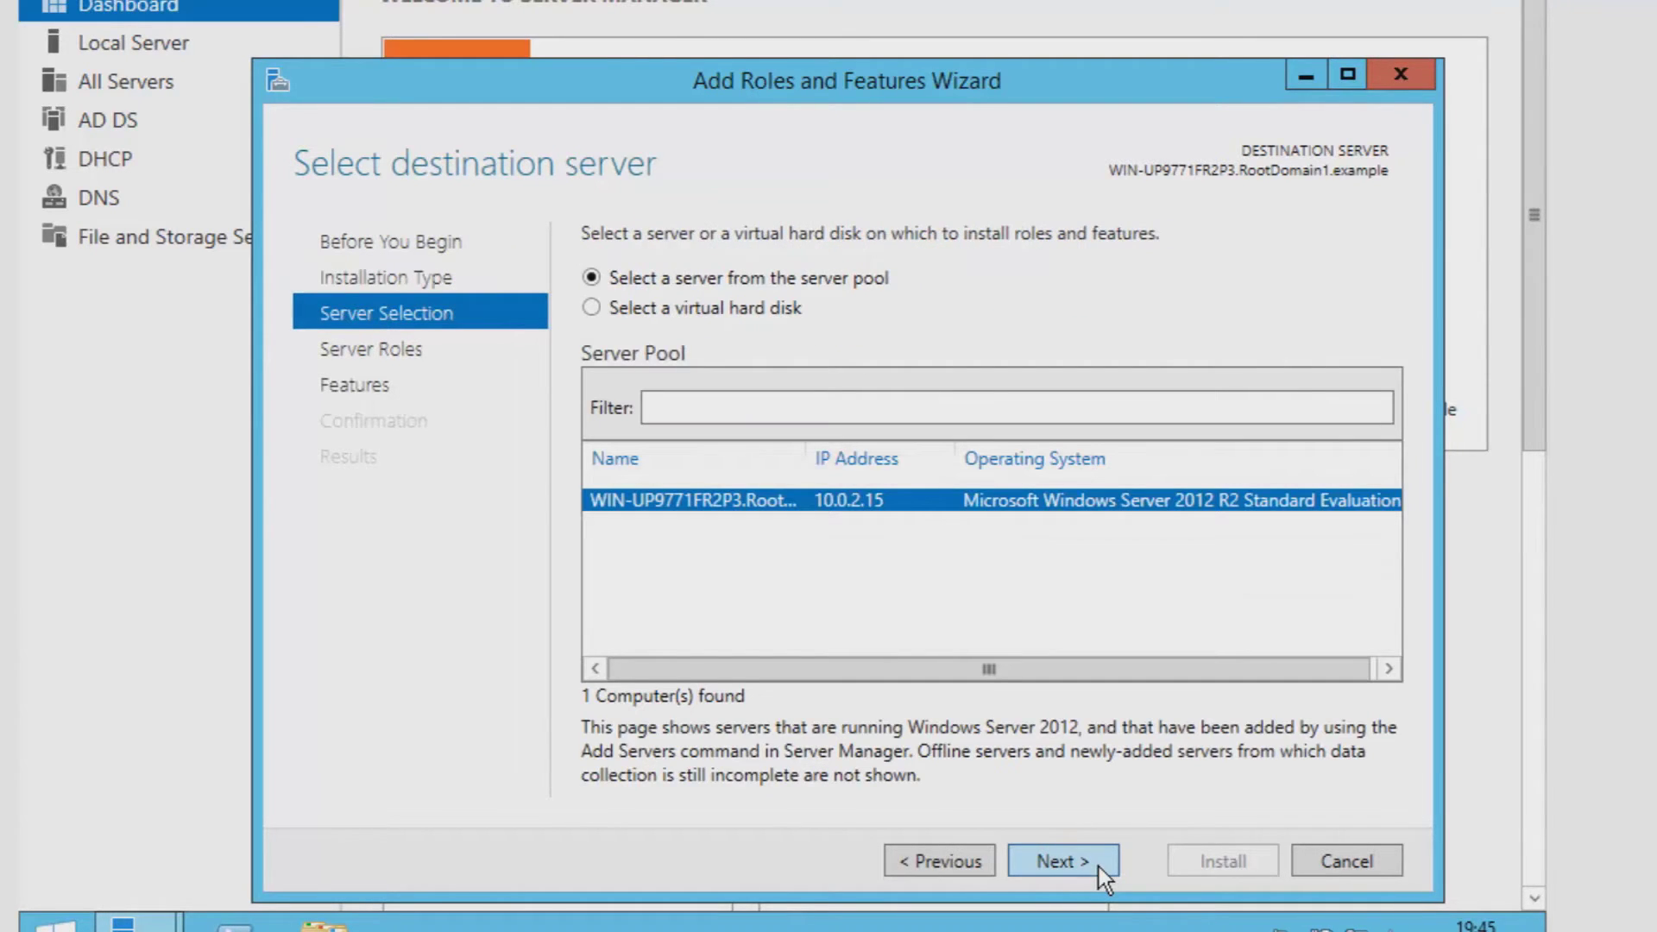
pyautogui.click(1100, 867)
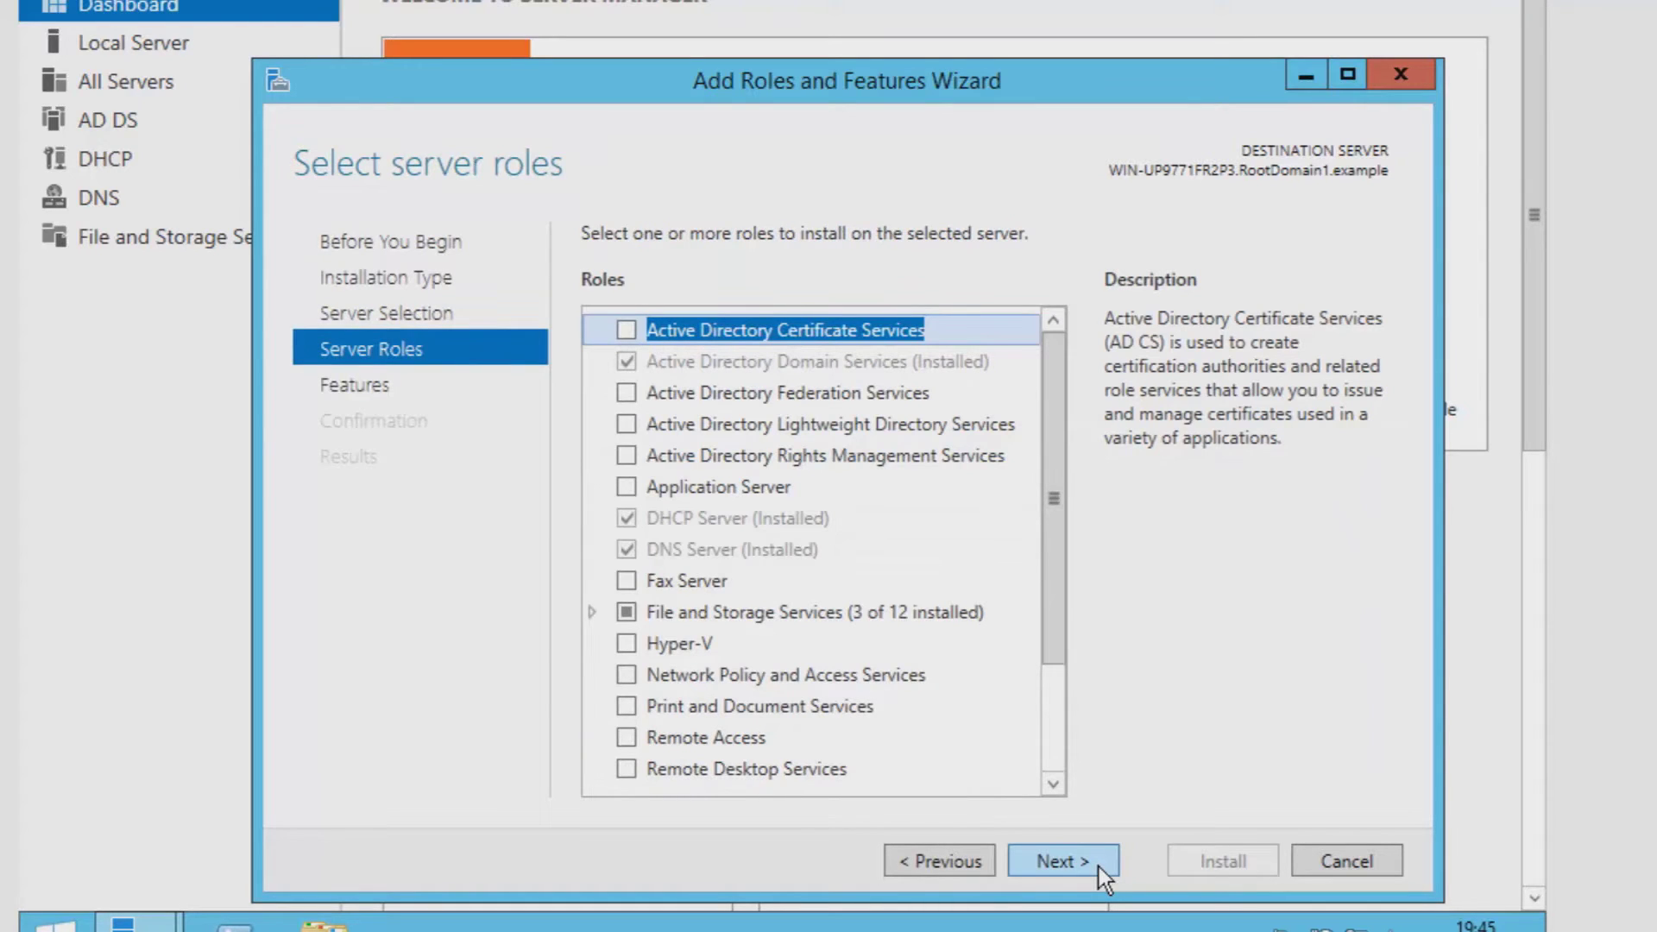
pyautogui.click(803, 385)
pyautogui.click(819, 365)
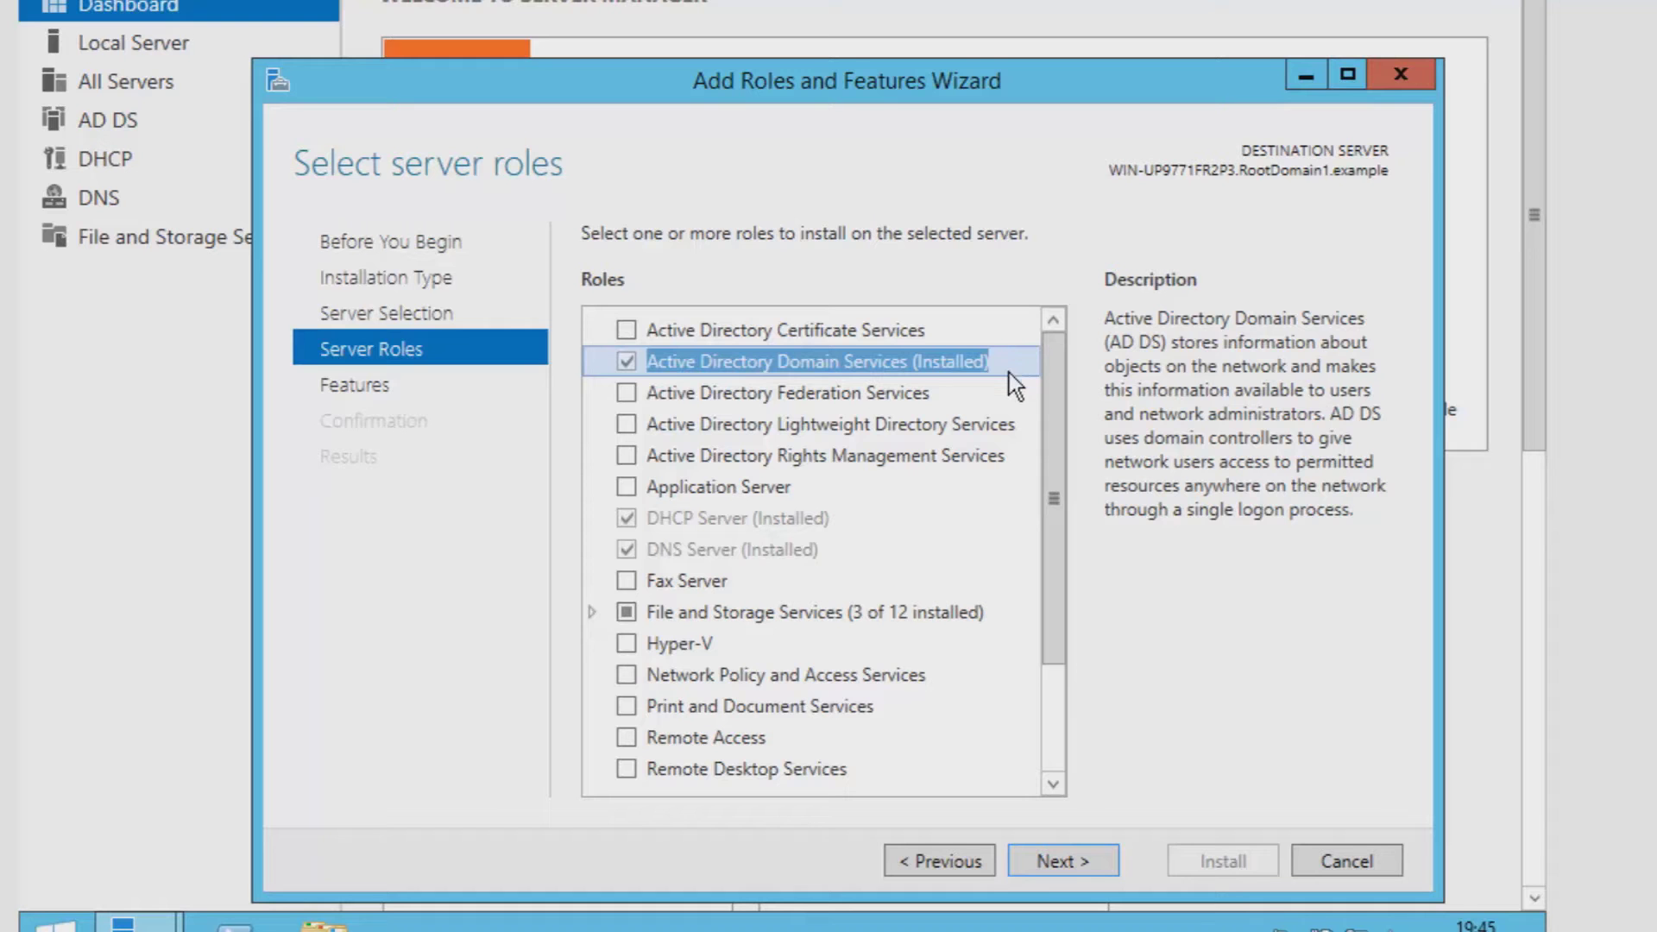
pyautogui.click(1314, 868)
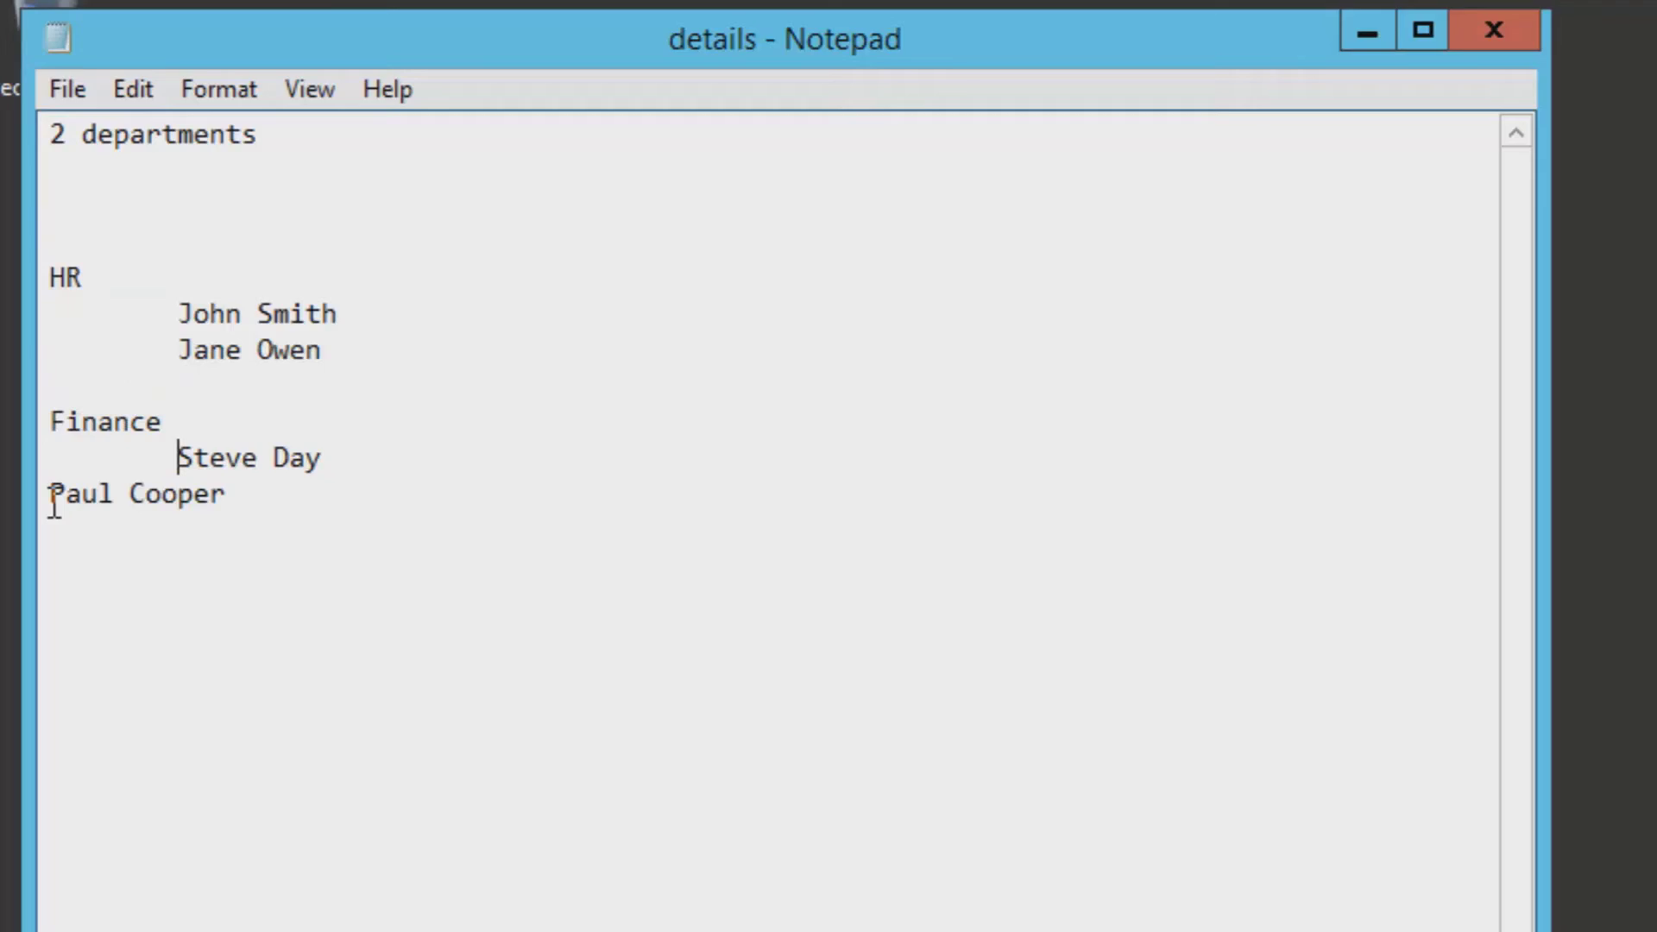
# - Indent the last Finance name in Notepad, then bring up Server Manager's Tools list
pyautogui.click(53, 505)
pyautogui.press('Tab')
pyautogui.press('End')
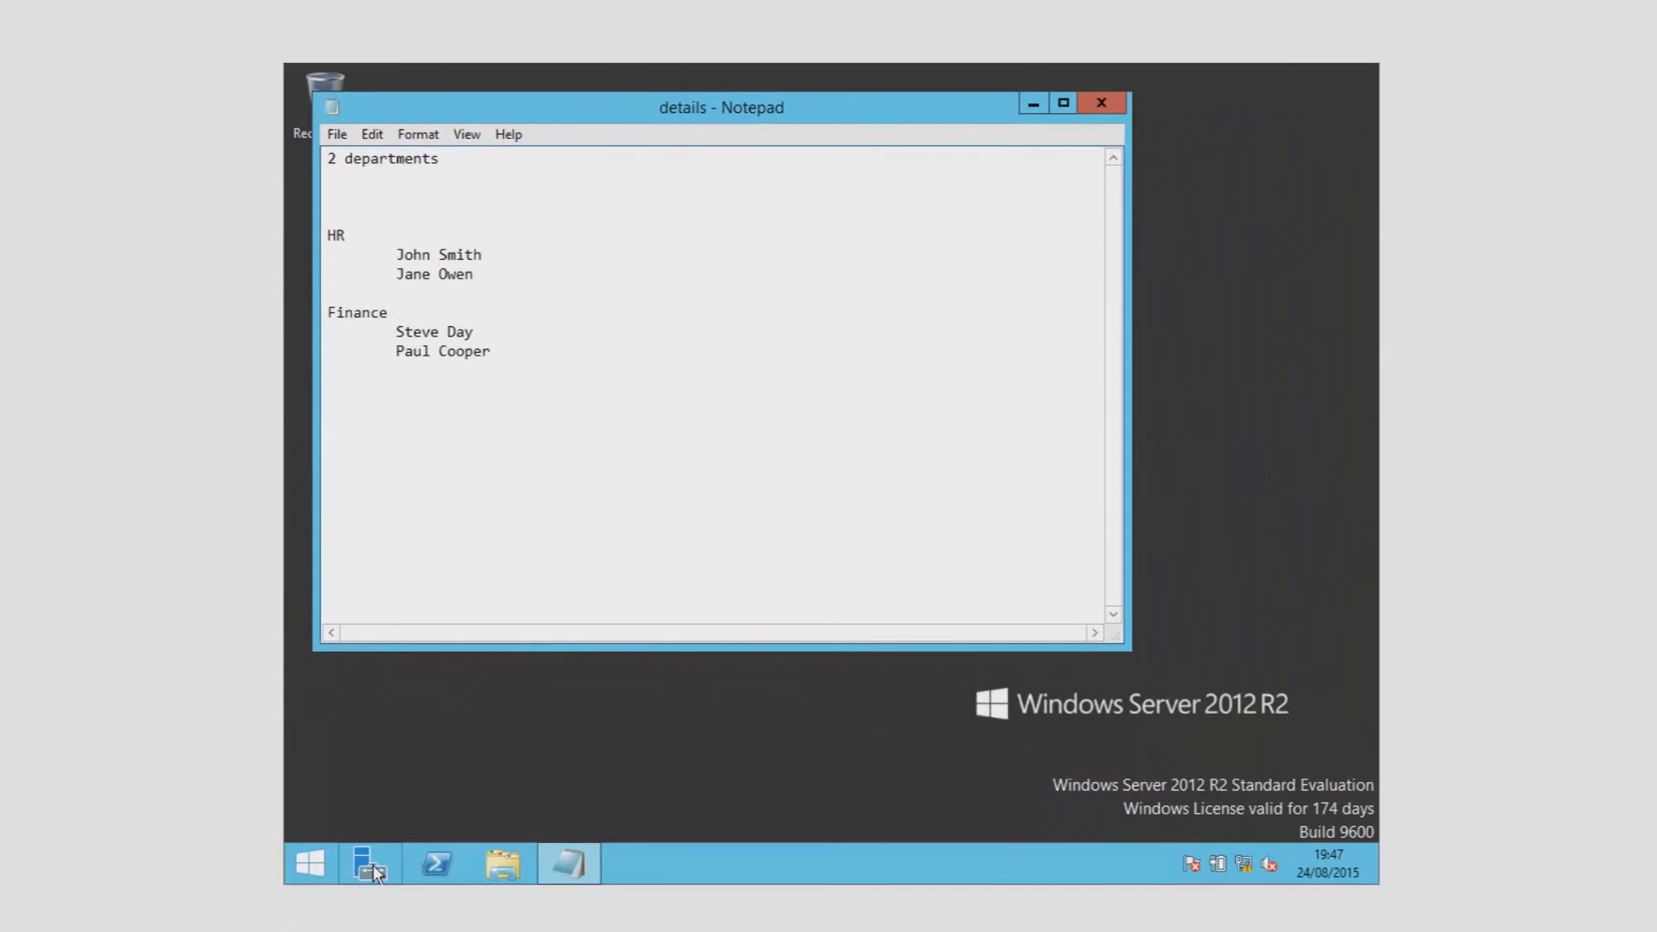
pyautogui.click(375, 872)
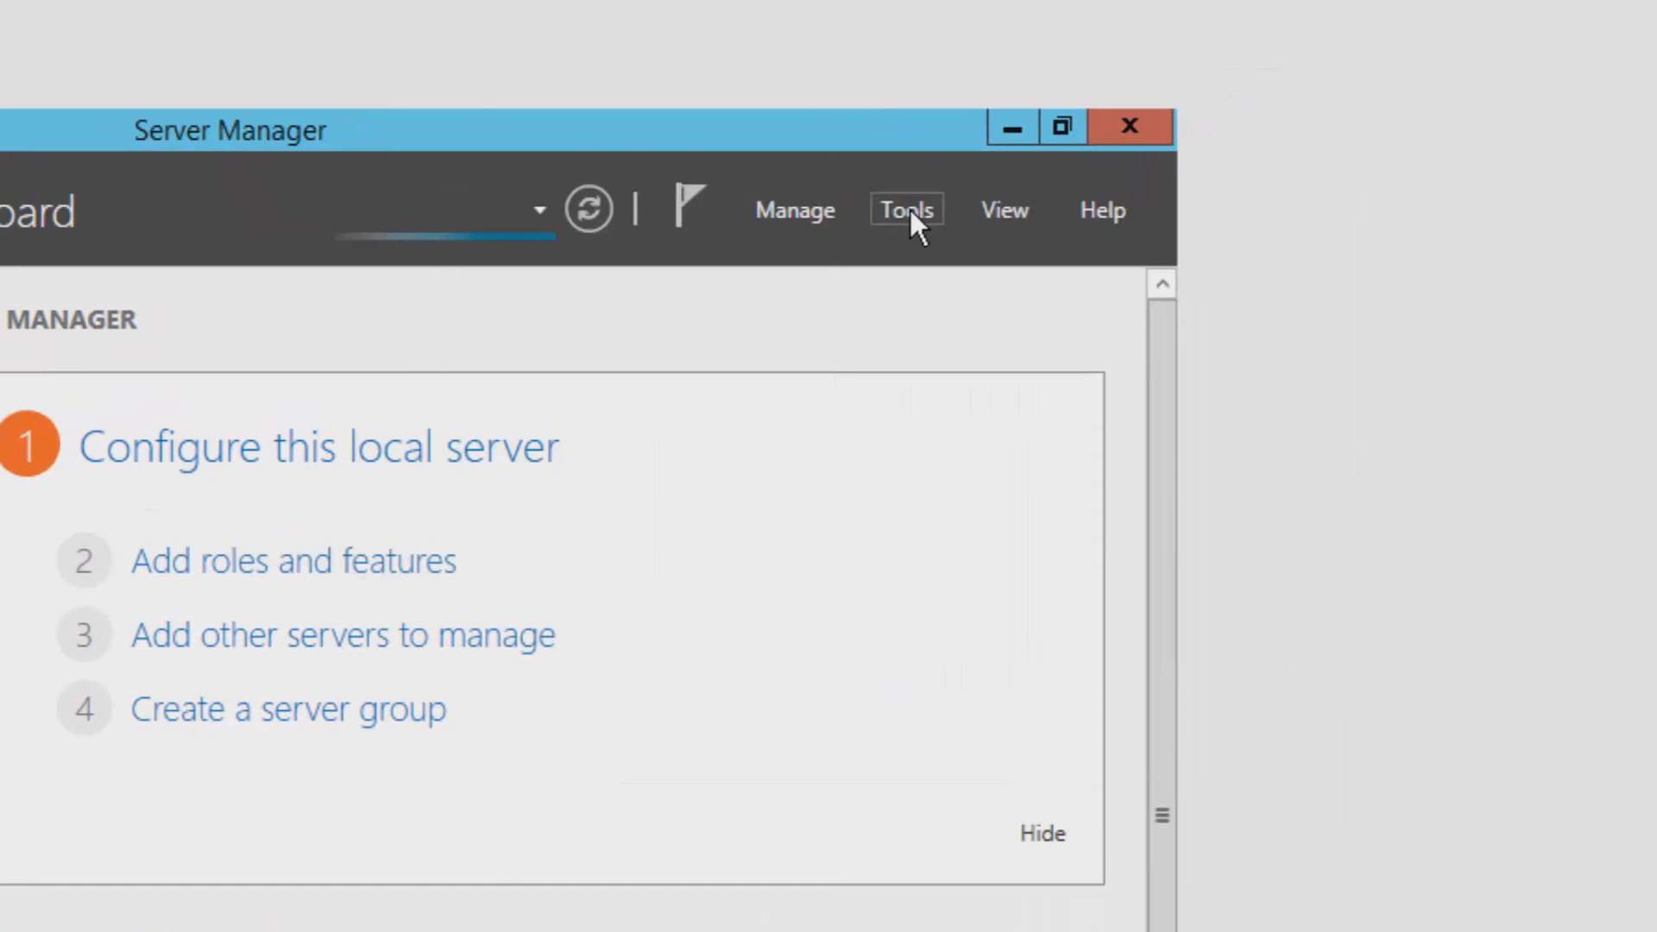
pyautogui.click(909, 212)
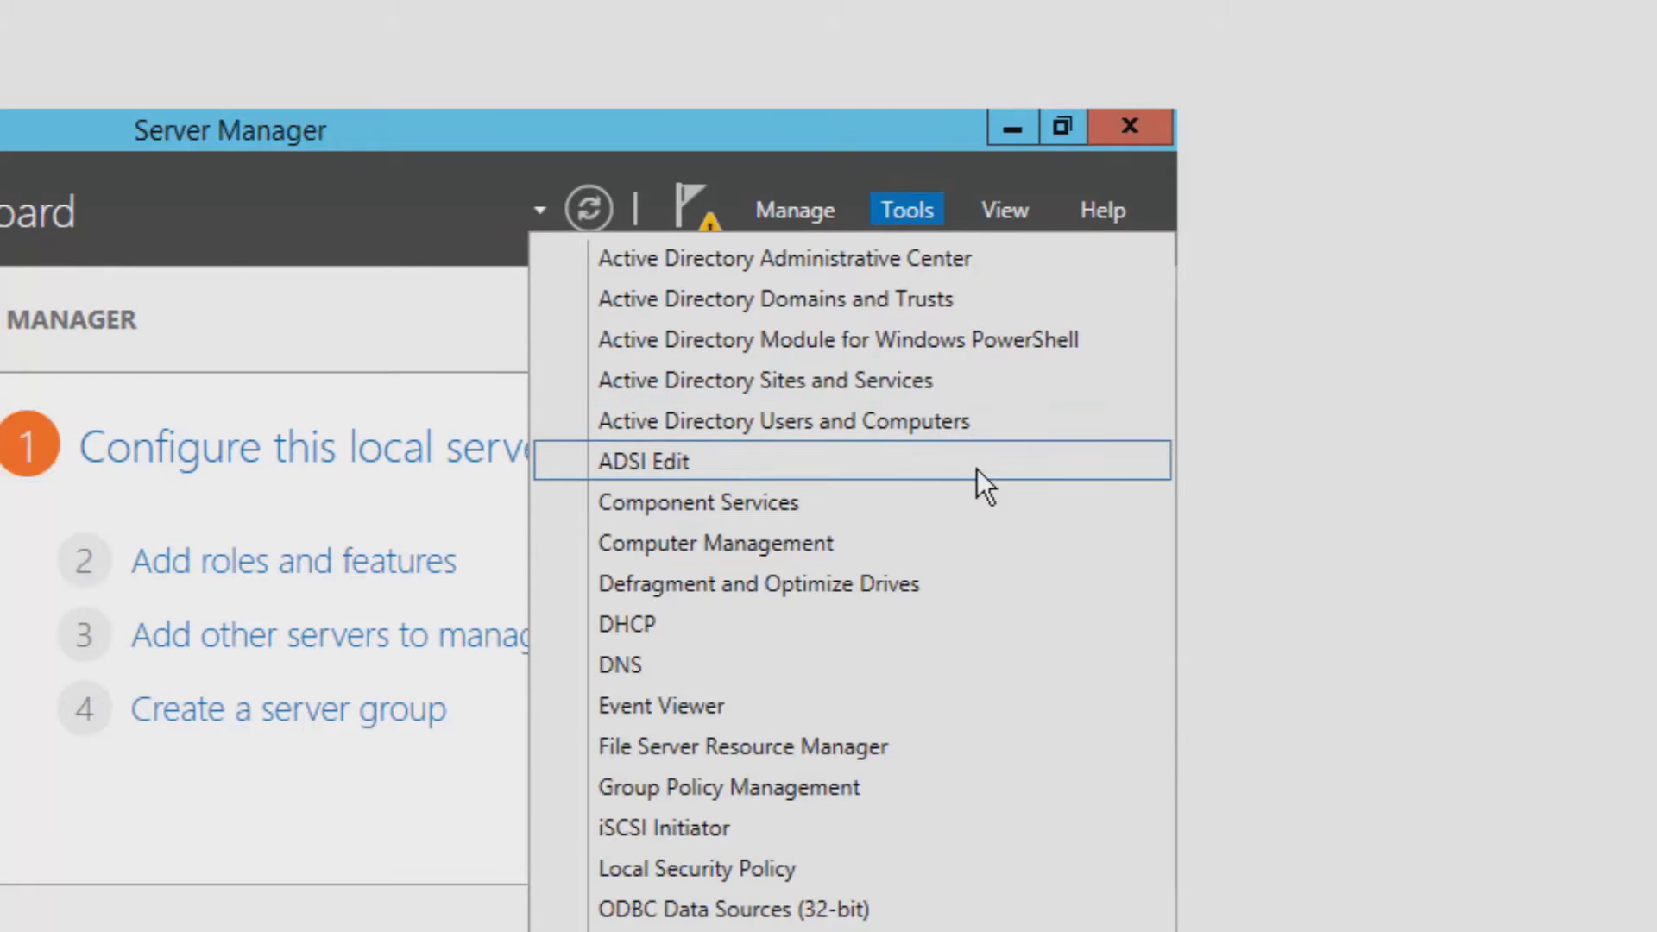
# - Open Active Directory Users and Computers and create the HR OU under RootDomain1.example
pyautogui.click(1017, 425)
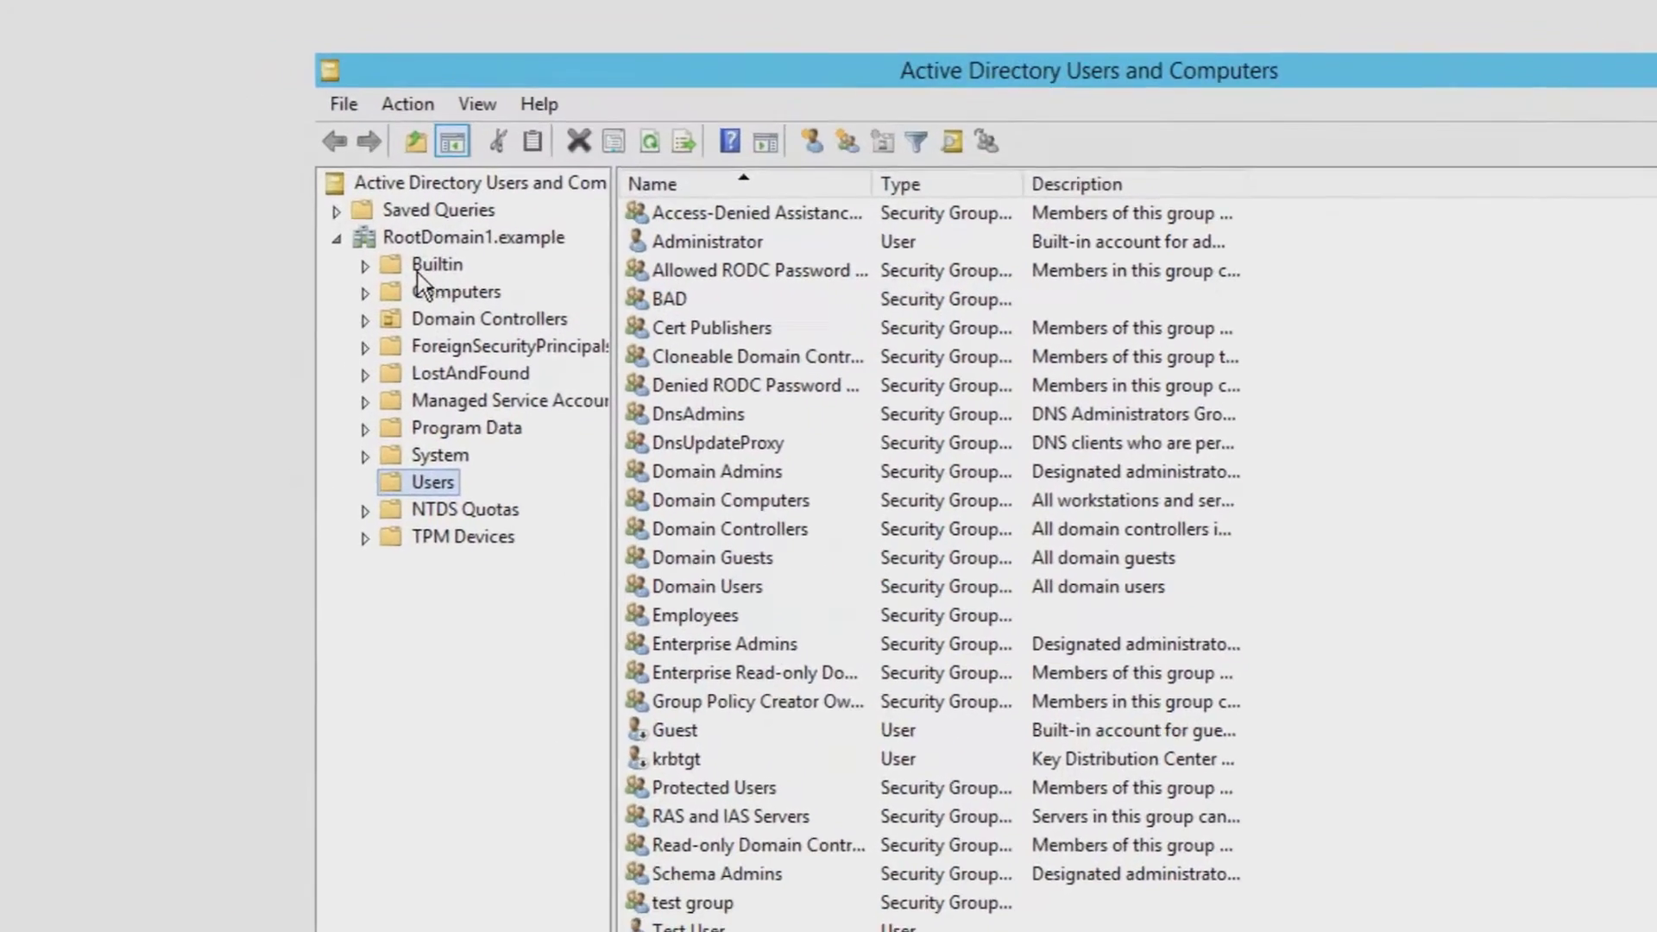
pyautogui.click(432, 238)
pyautogui.rightClick(435, 231)
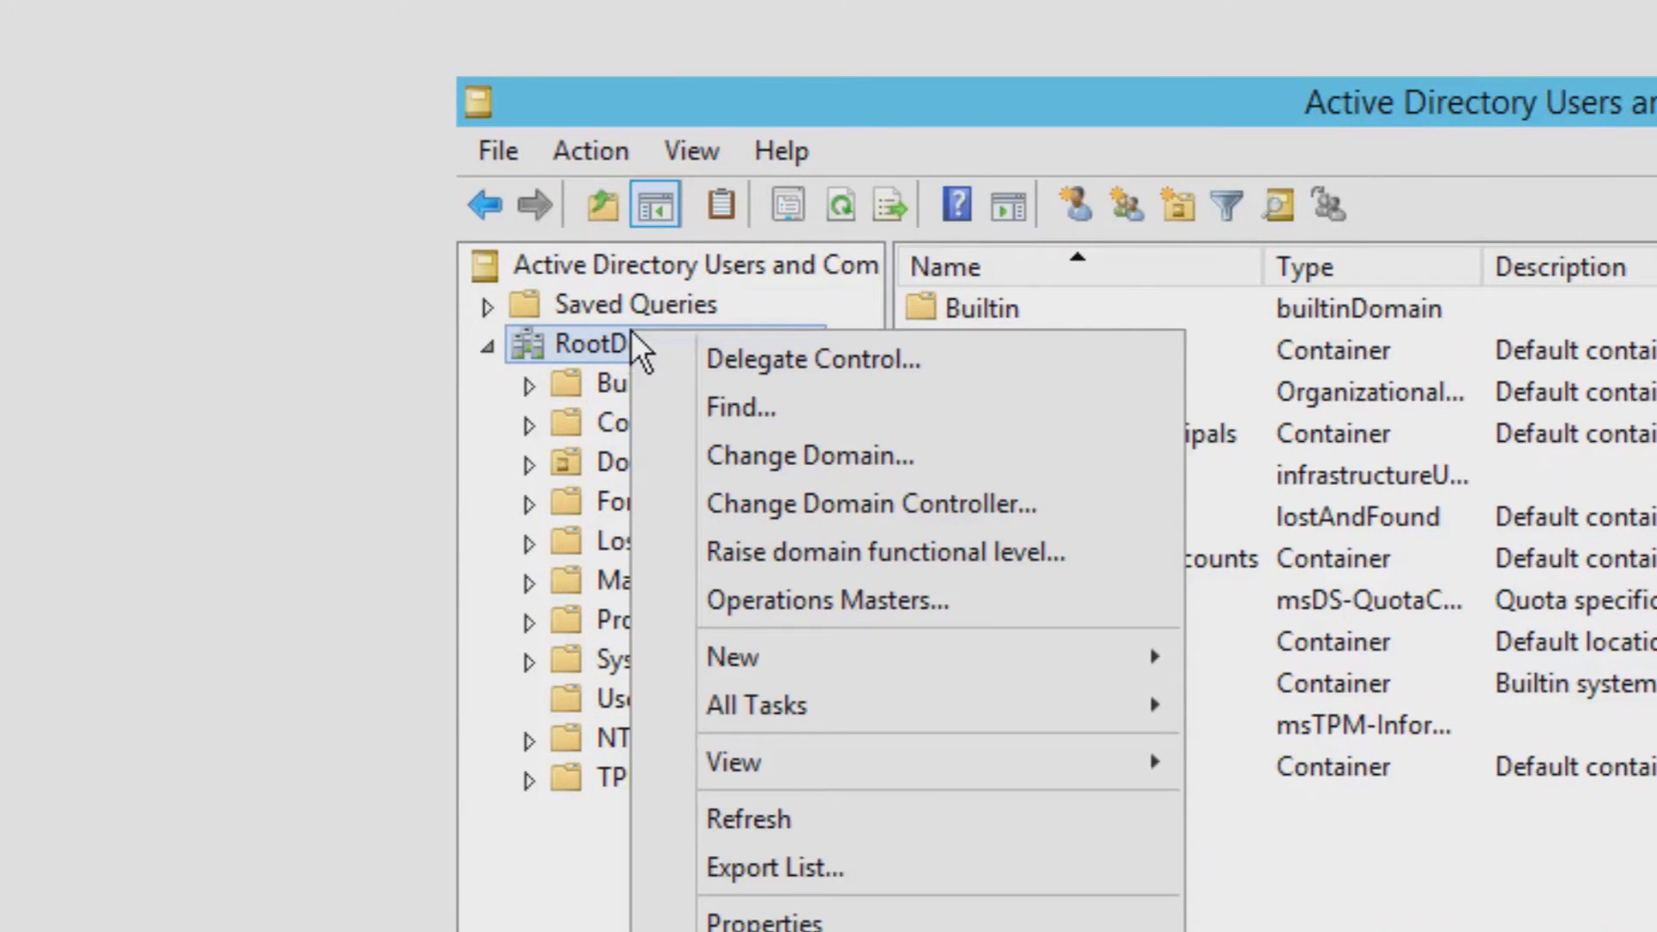
pyautogui.moveTo(1024, 661)
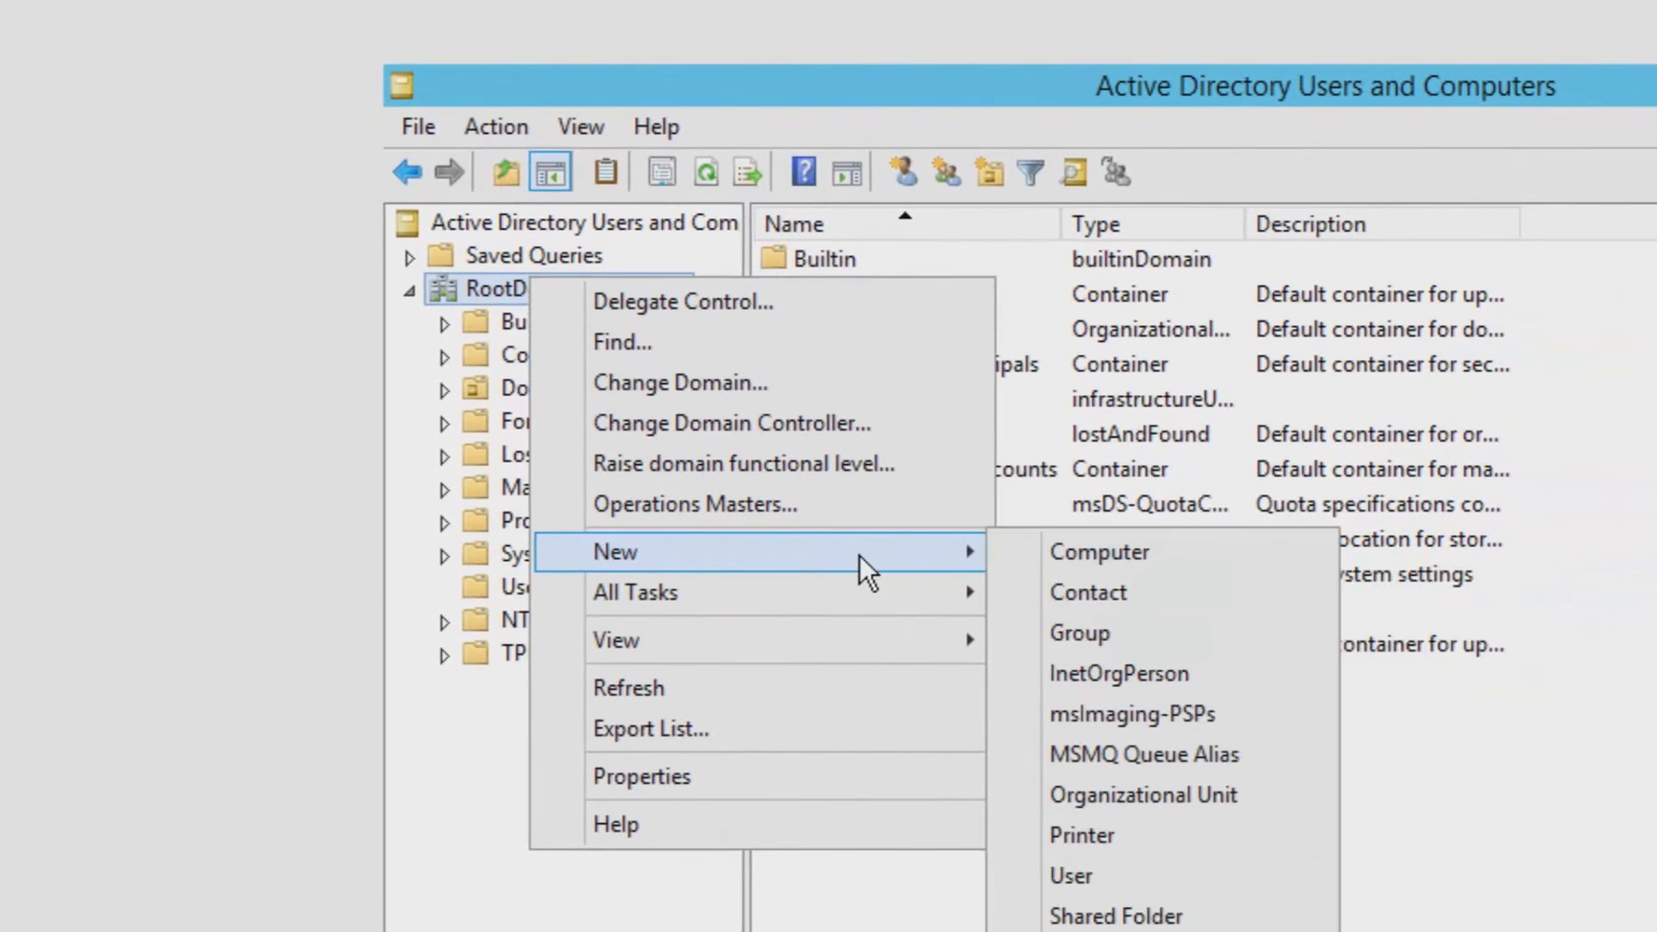
pyautogui.click(1292, 805)
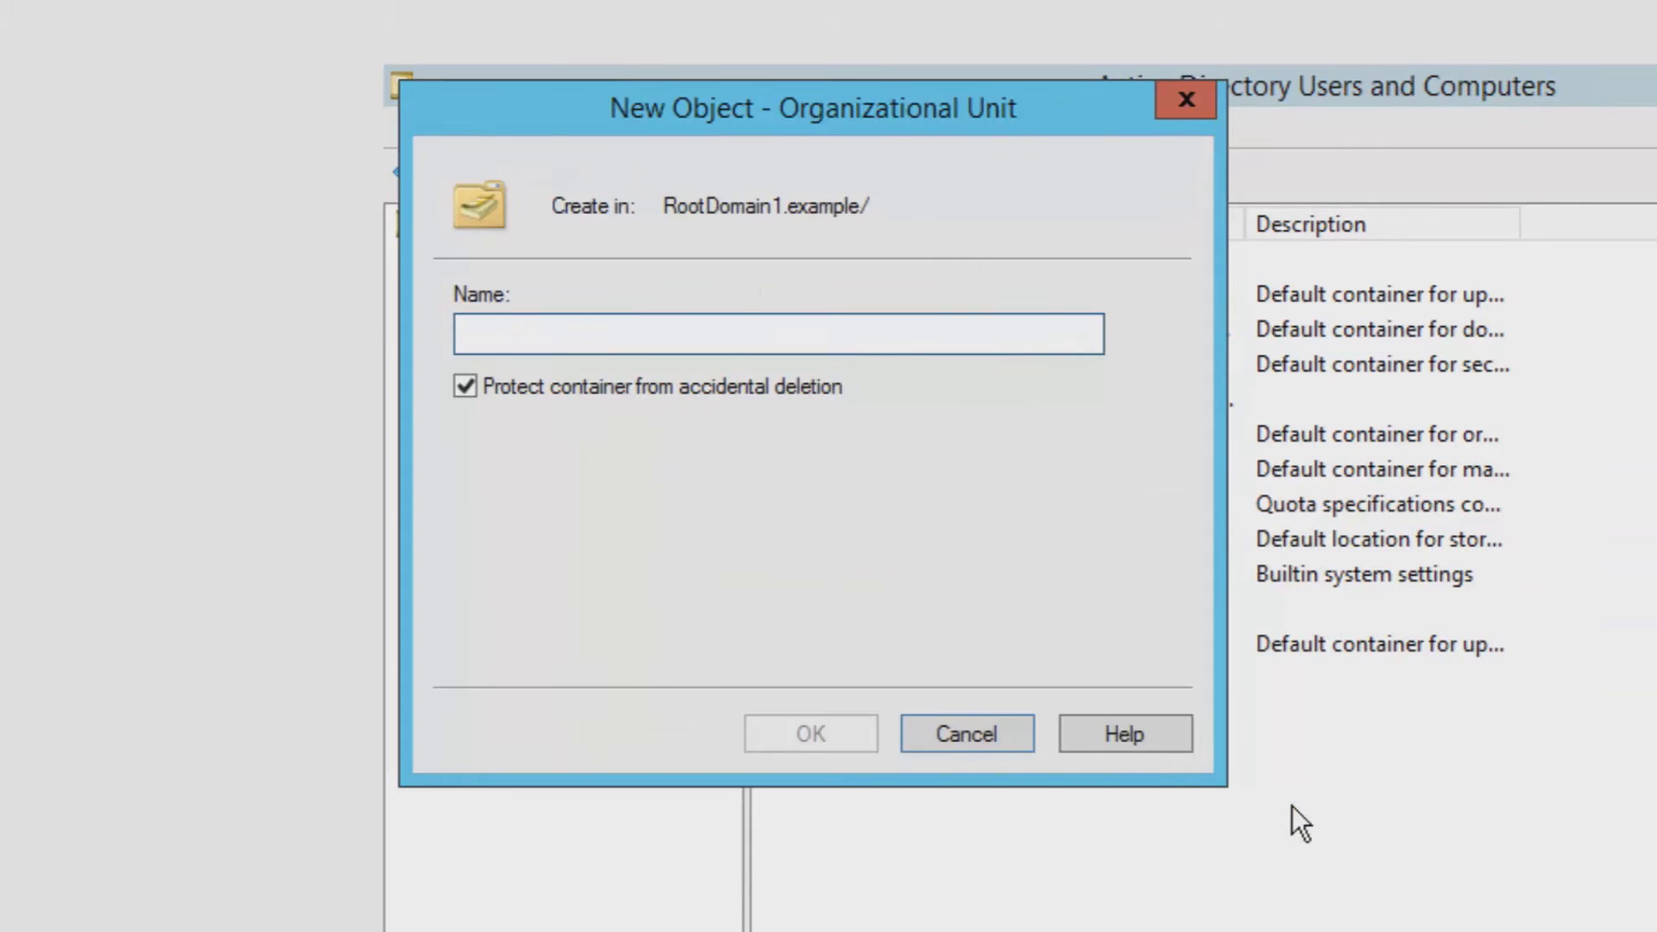
pyautogui.write('HR')
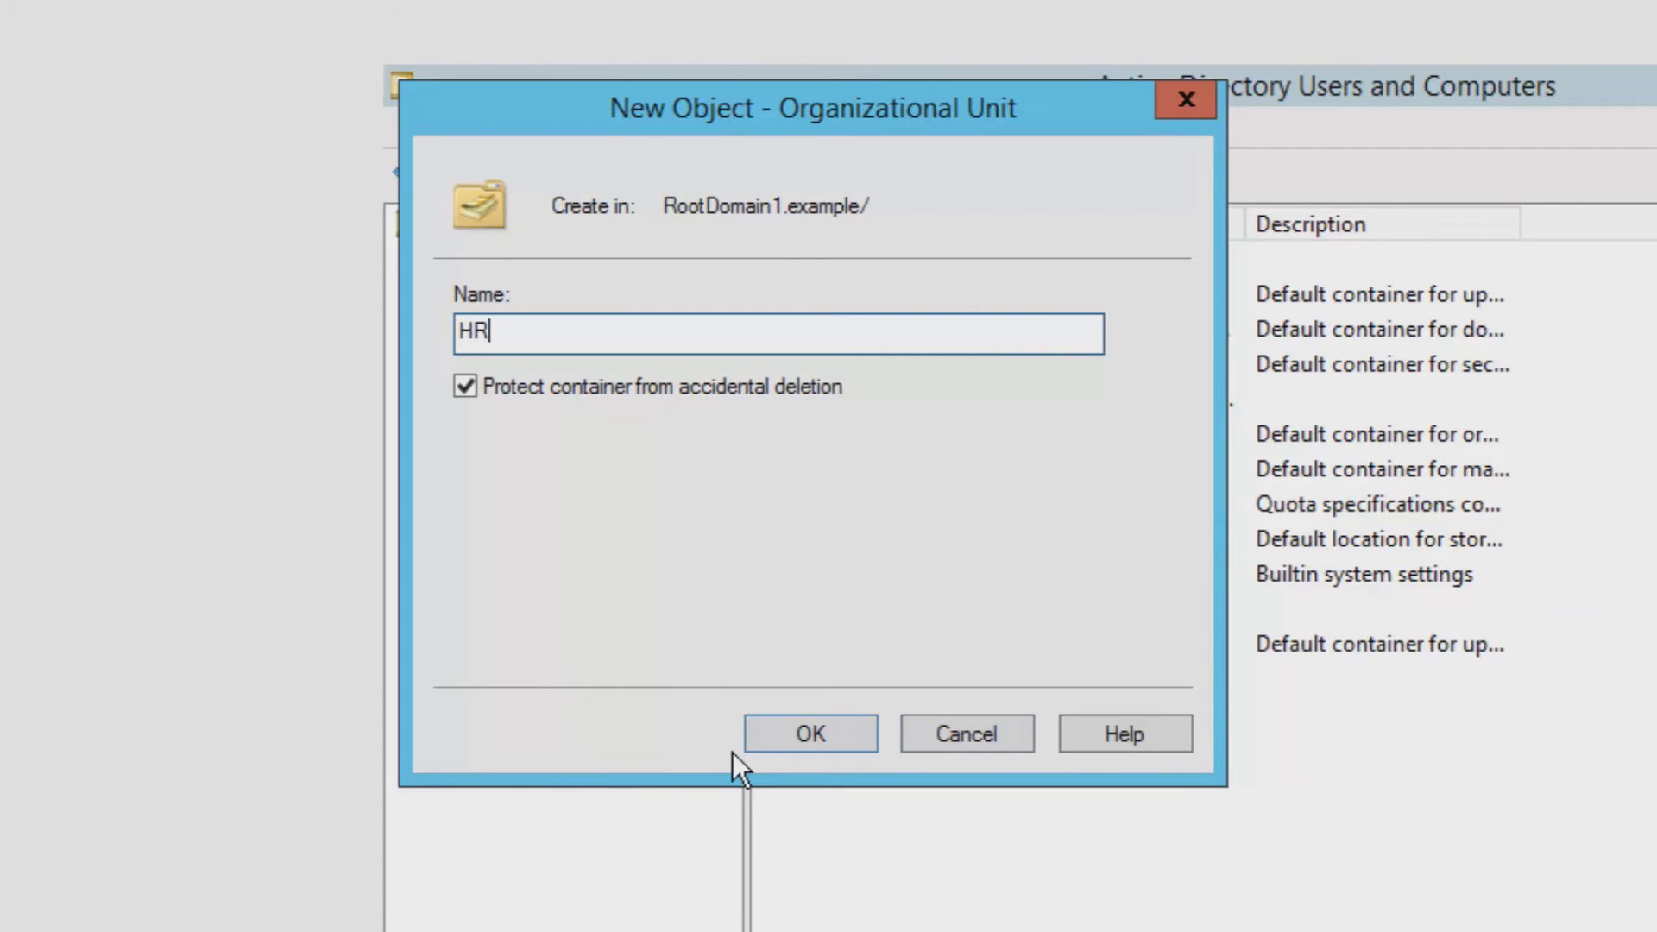
pyautogui.click(772, 733)
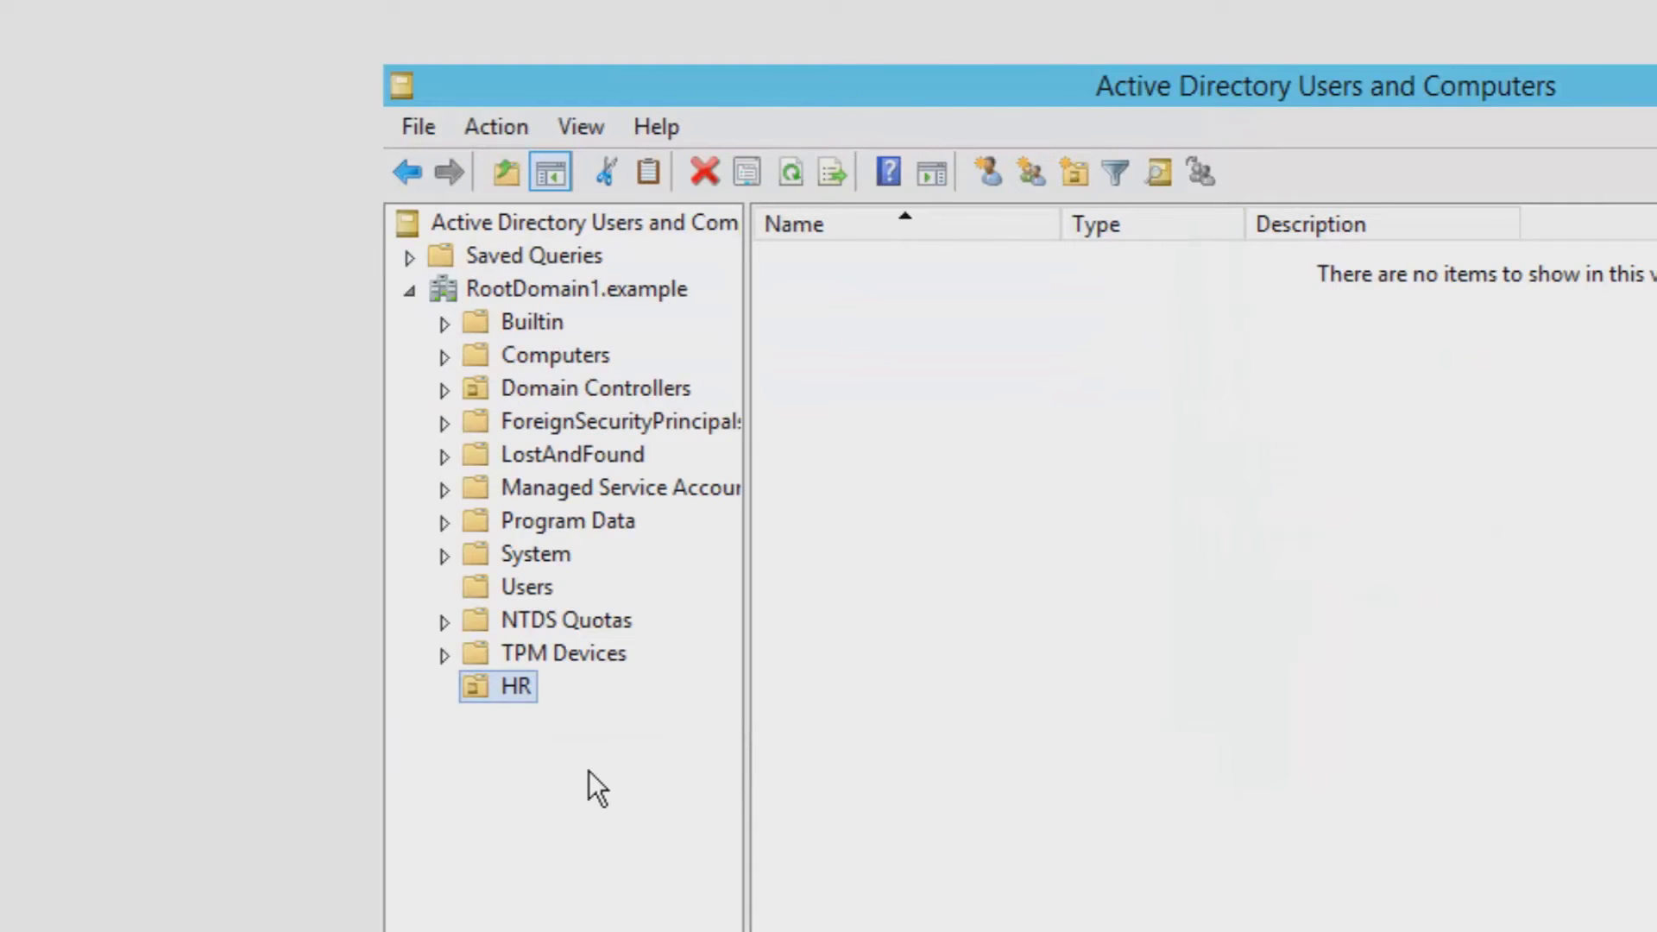
# - Create a second organizational unit named Finance under the domain
pyautogui.click(604, 289)
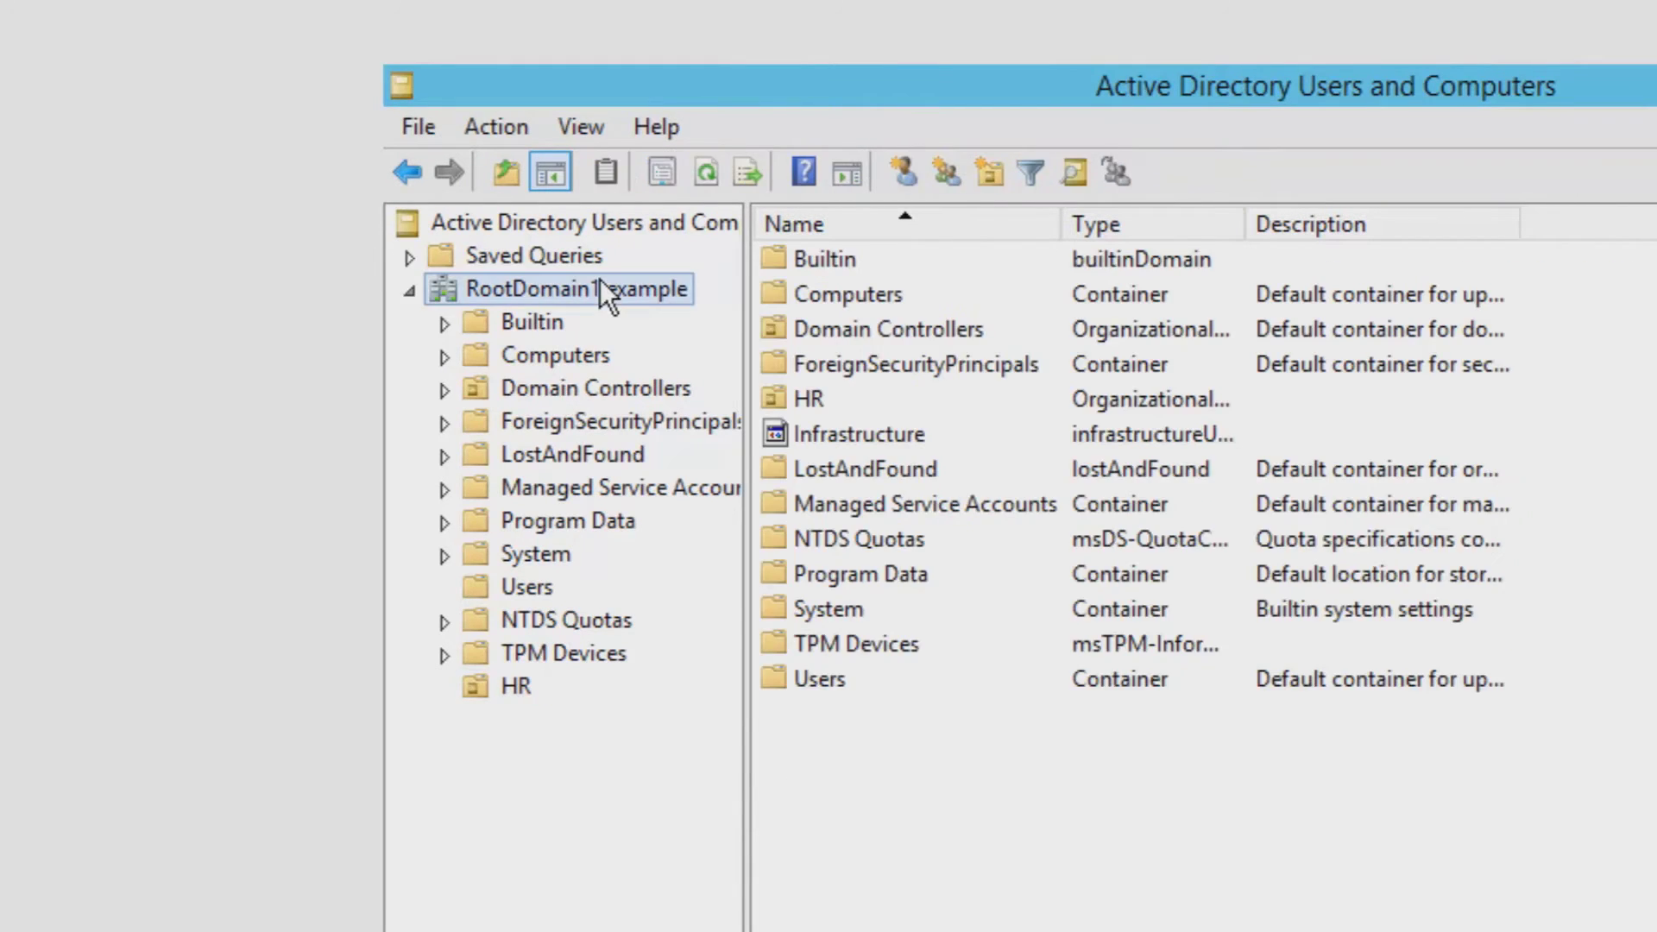
pyautogui.rightClick(601, 281)
pyautogui.moveTo(929, 553)
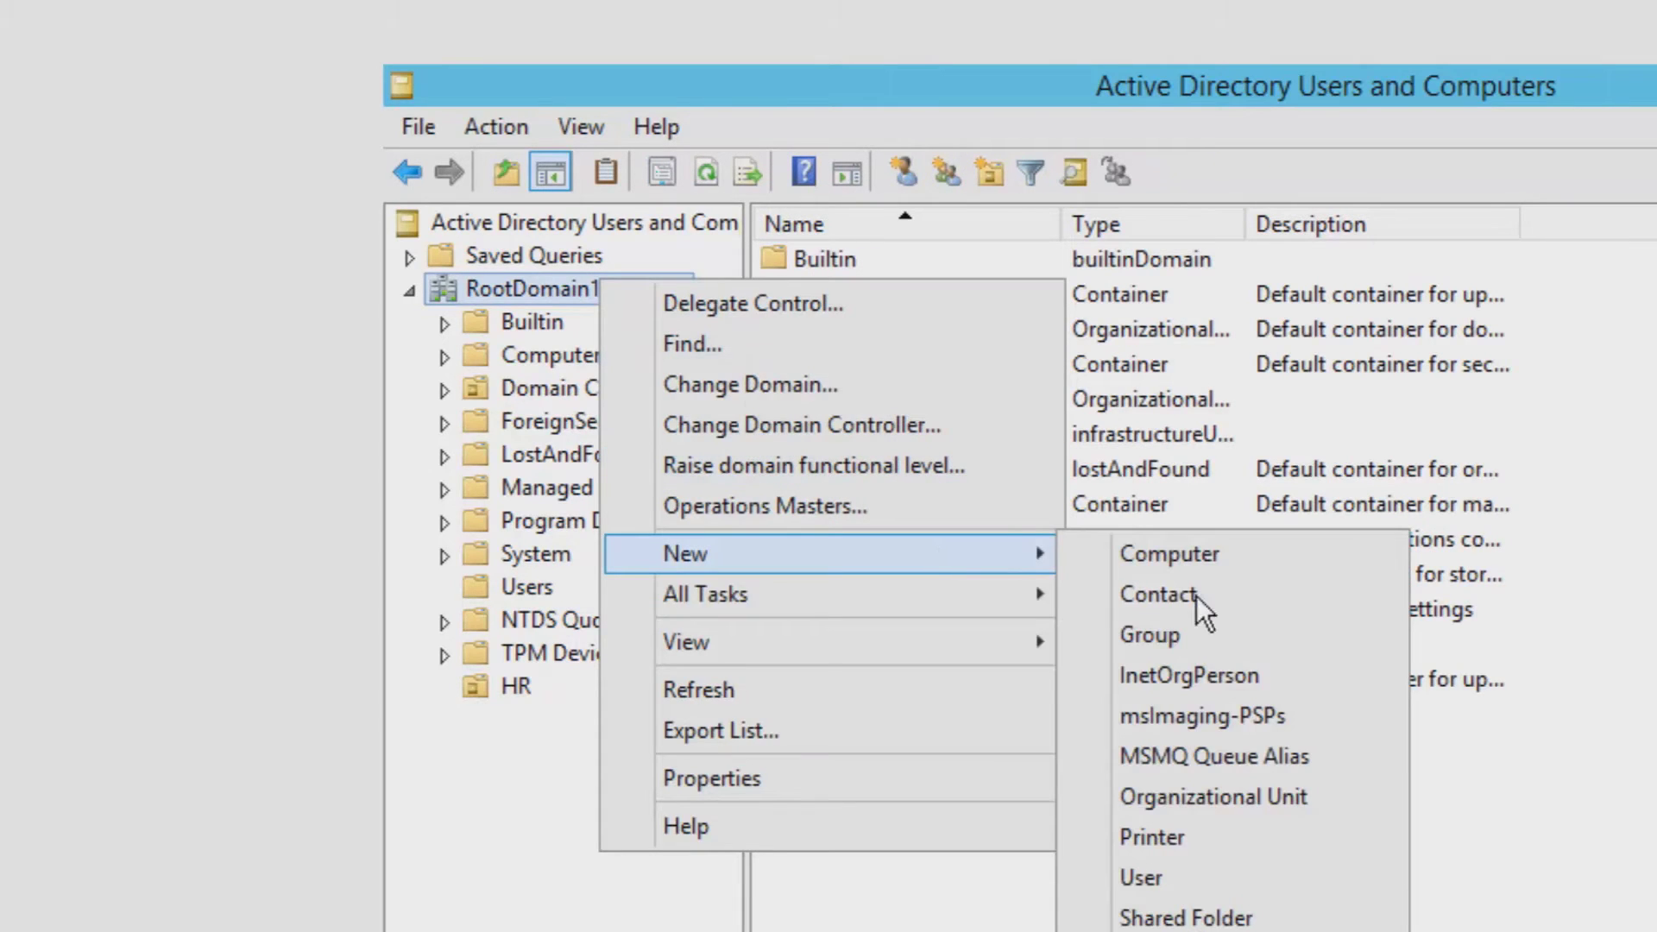
pyautogui.click(1376, 799)
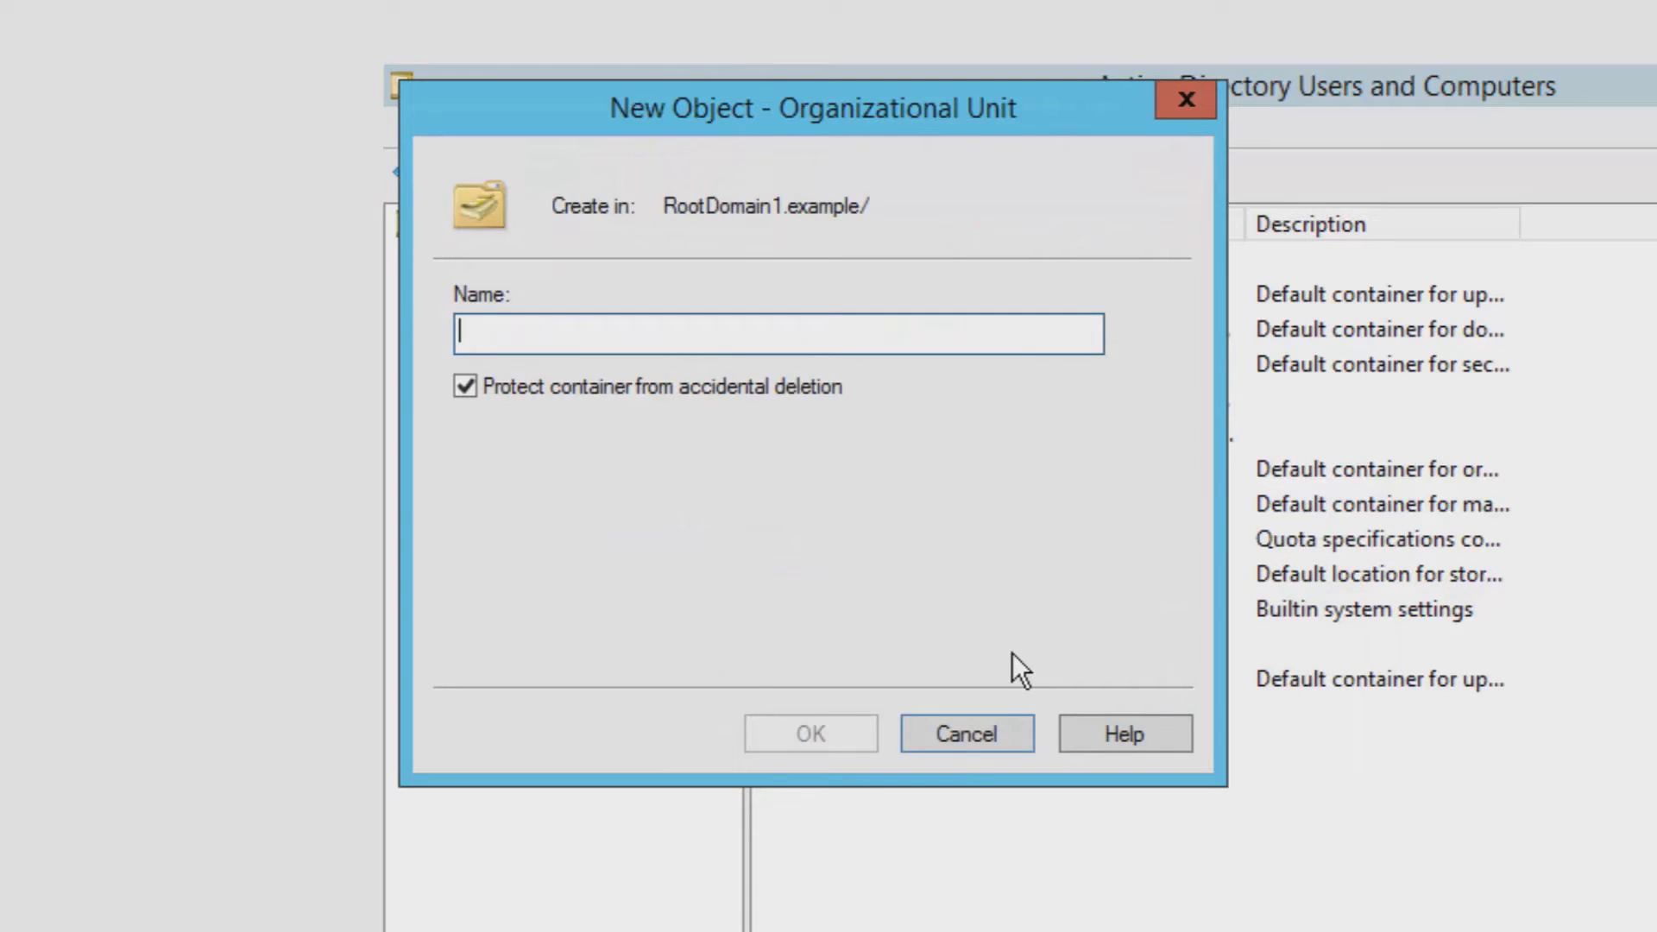
pyautogui.write('Finance')
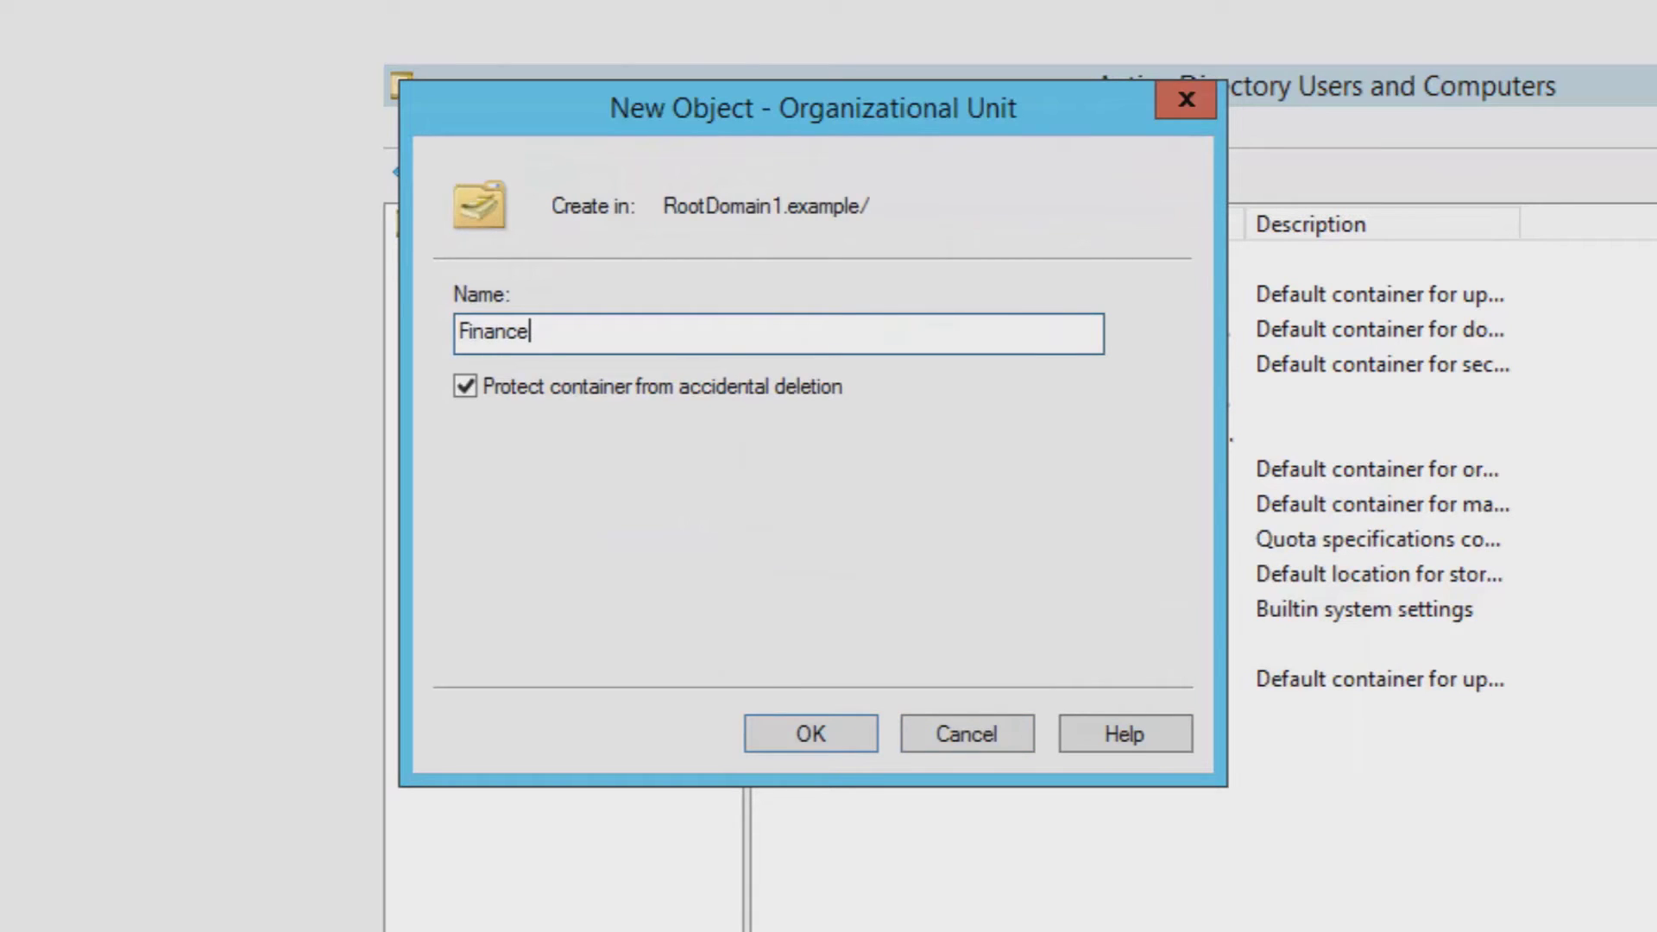
pyautogui.click(869, 740)
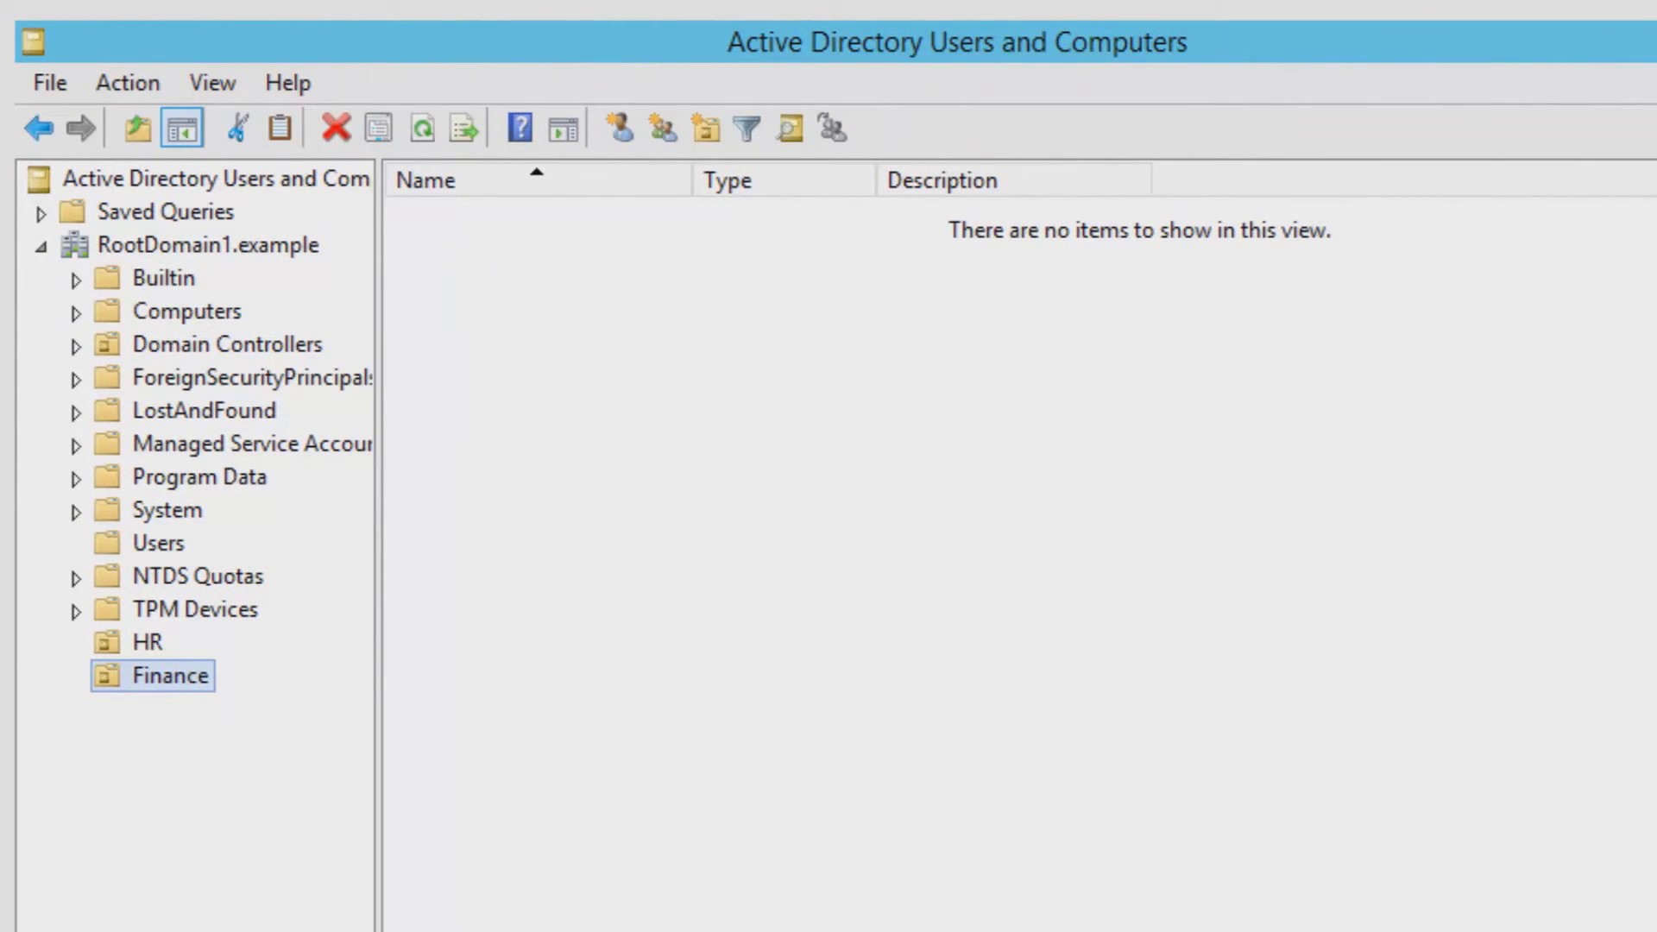
# - Look up the first HR staff name in the details notes
pyautogui.click(147, 642)
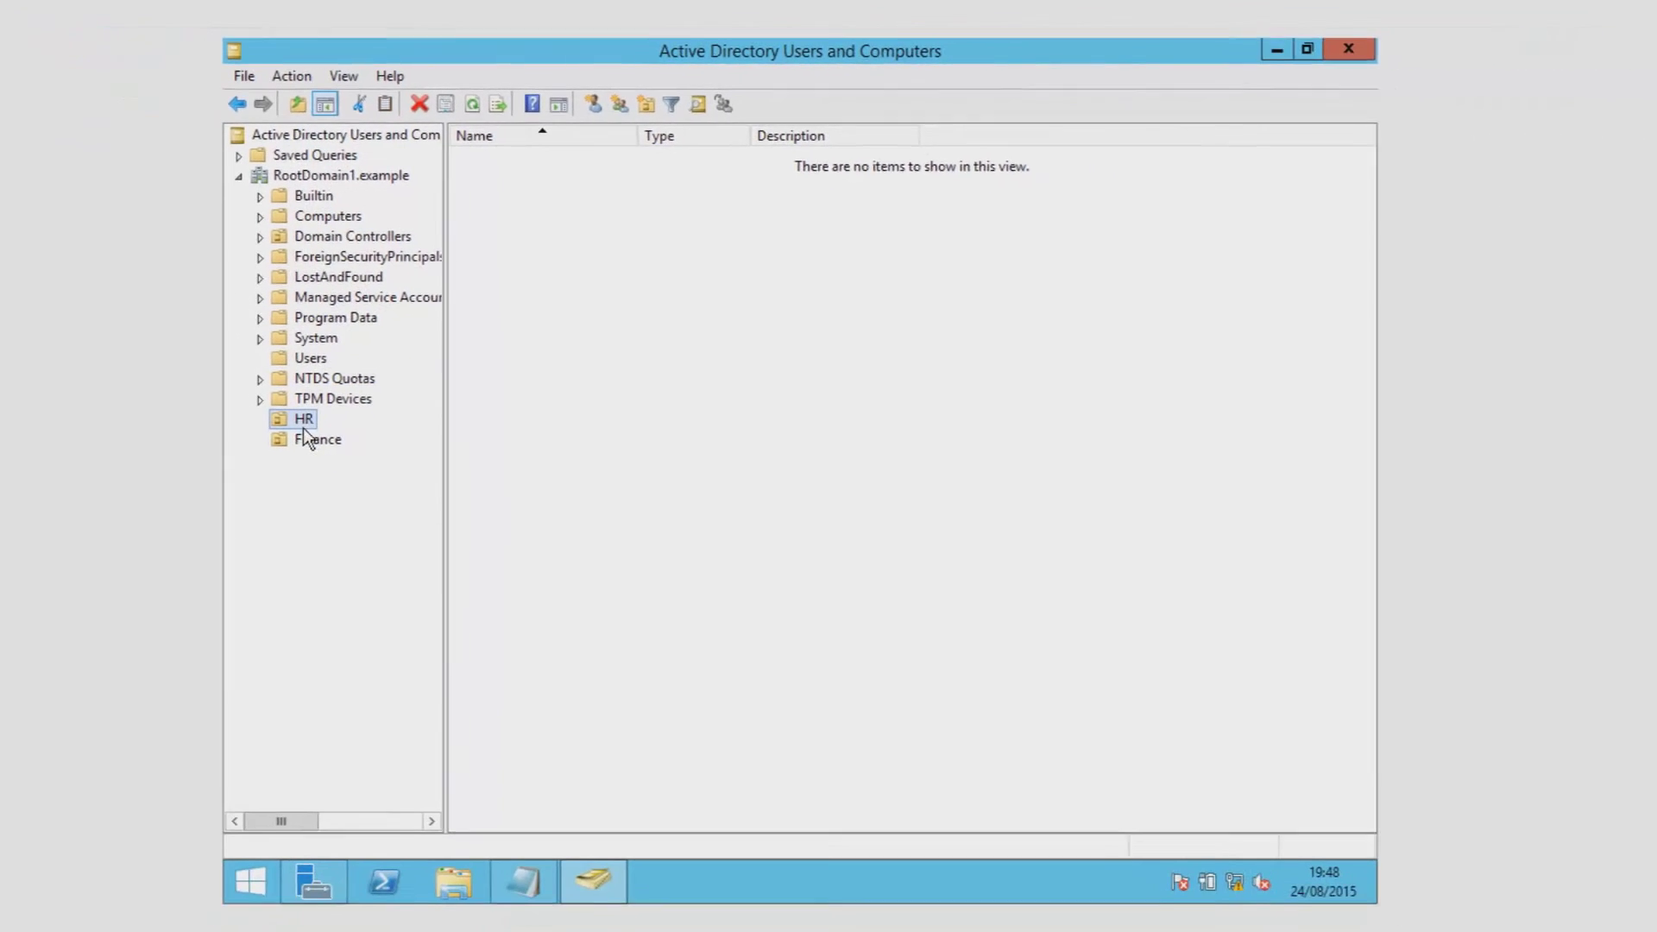
pyautogui.click(523, 863)
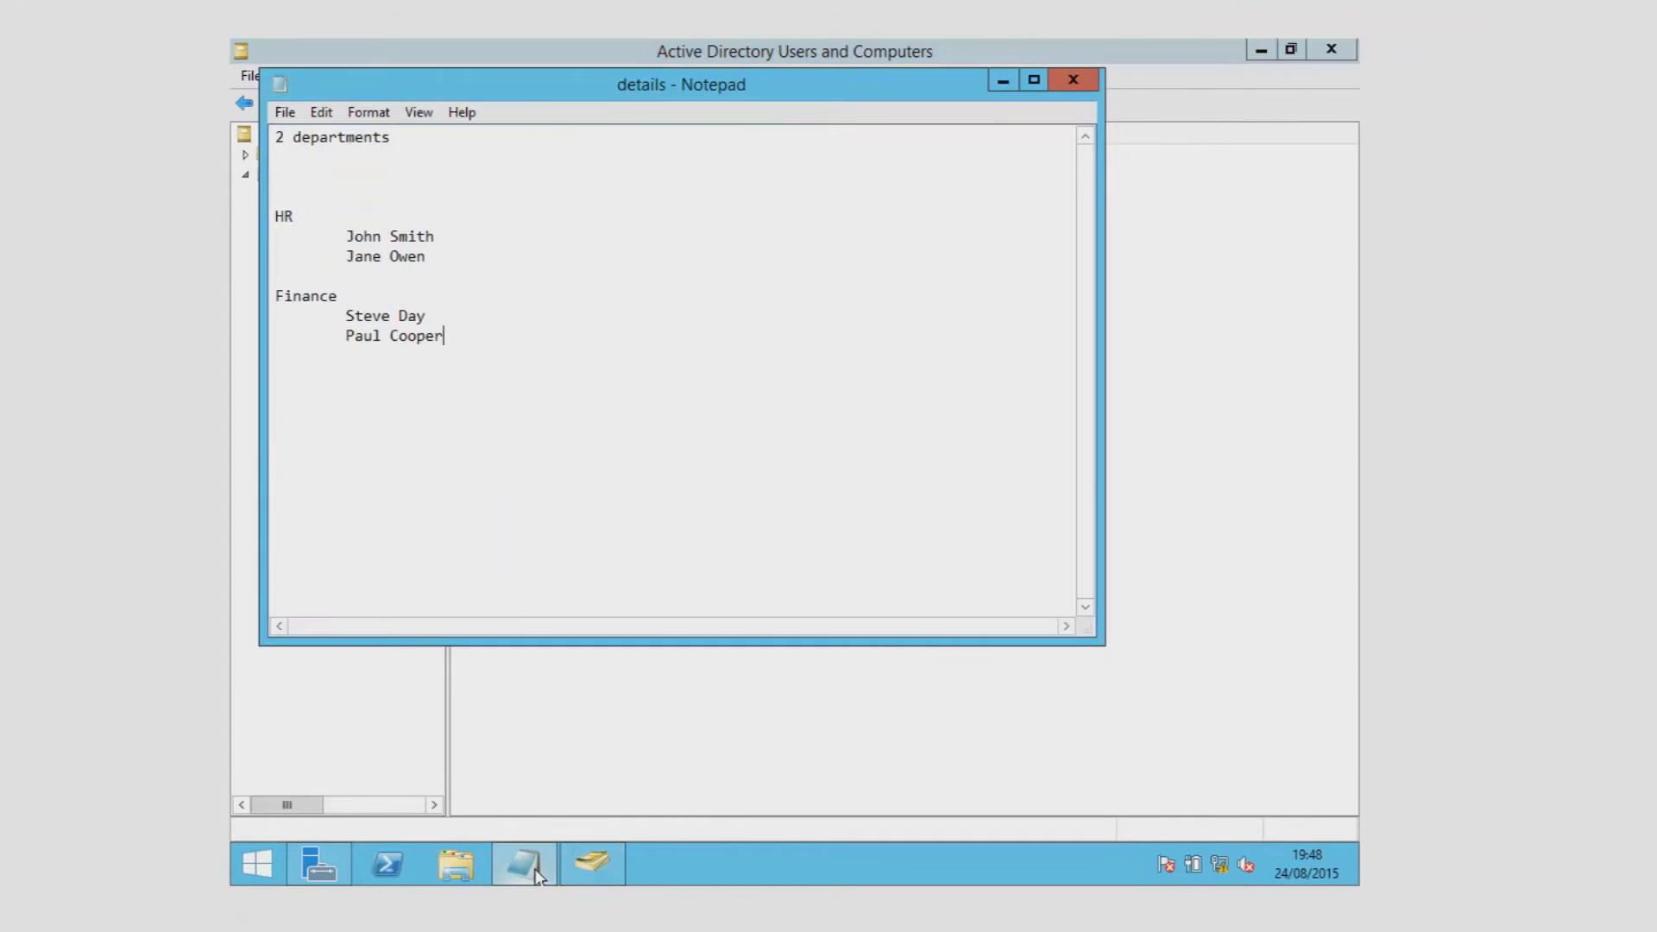
pyautogui.moveTo(346, 236); pyautogui.dragTo(435, 238)
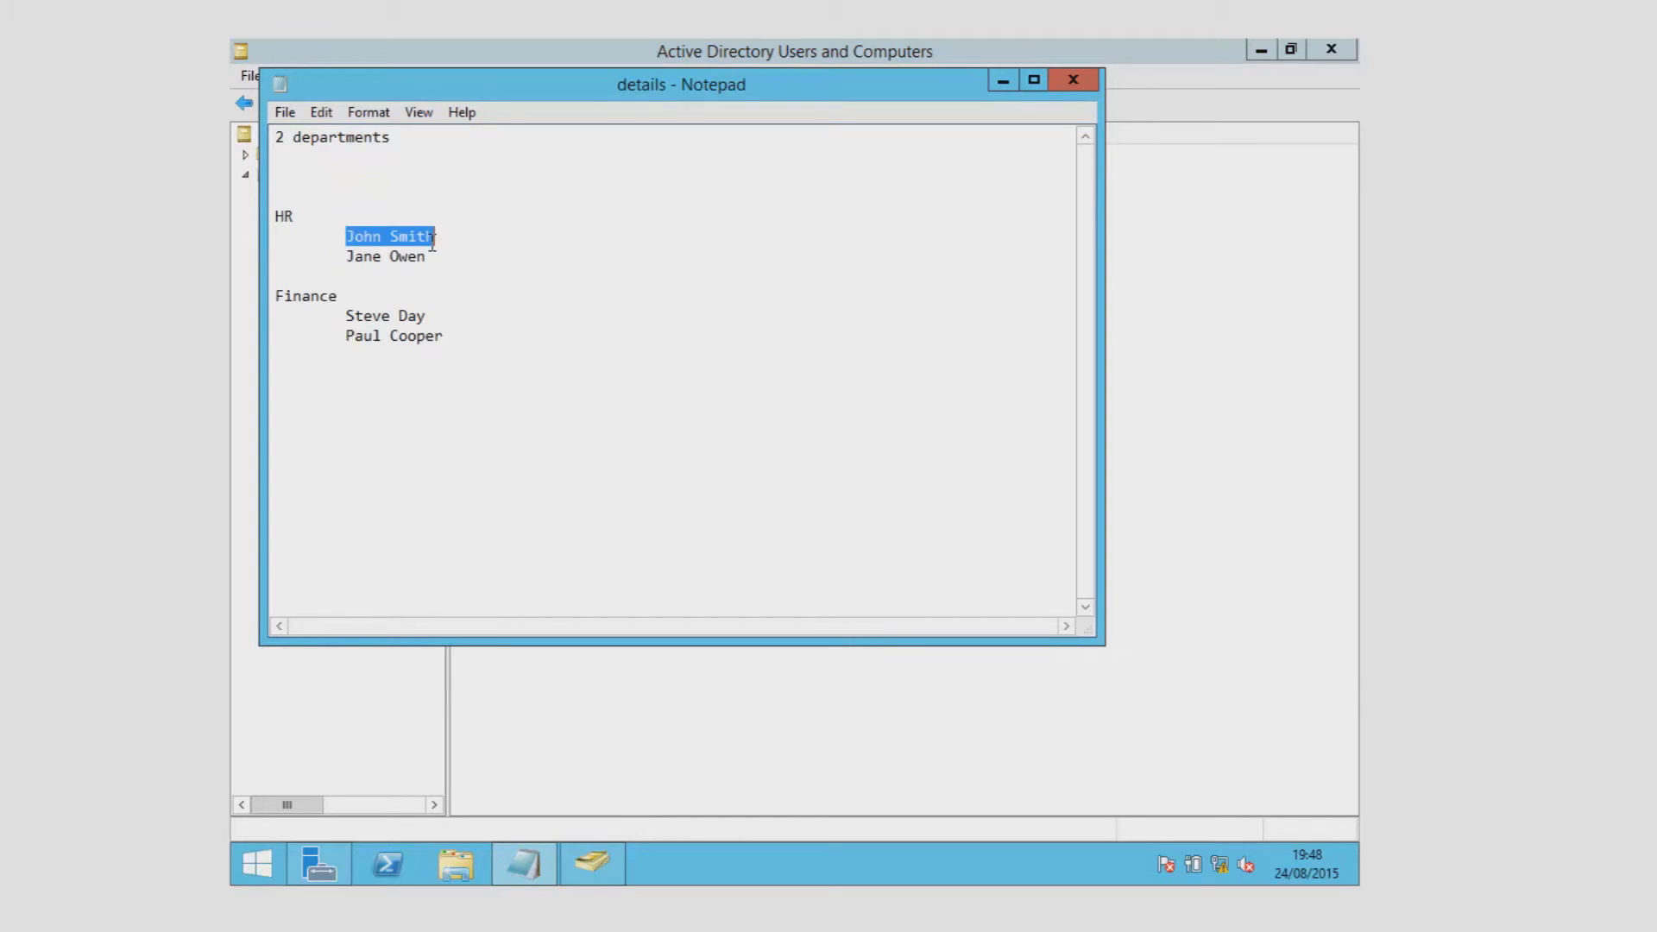
pyautogui.click(1137, 754)
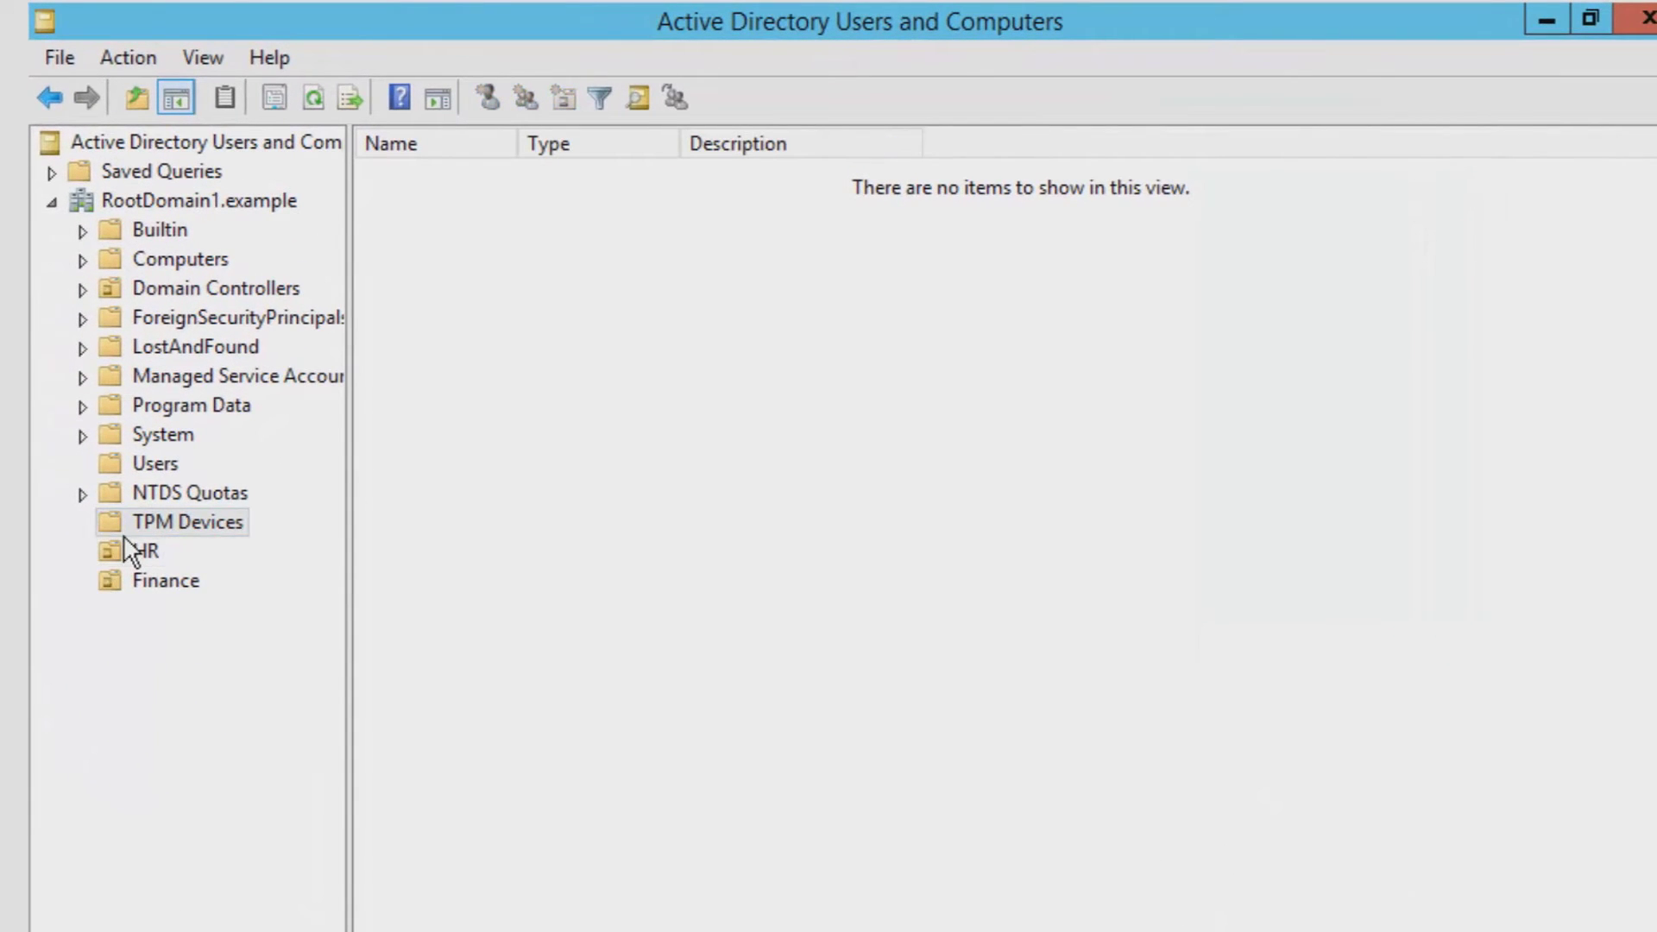
# - Start a new HR user named John Smith with logon name jsmith
pyautogui.click(149, 553)
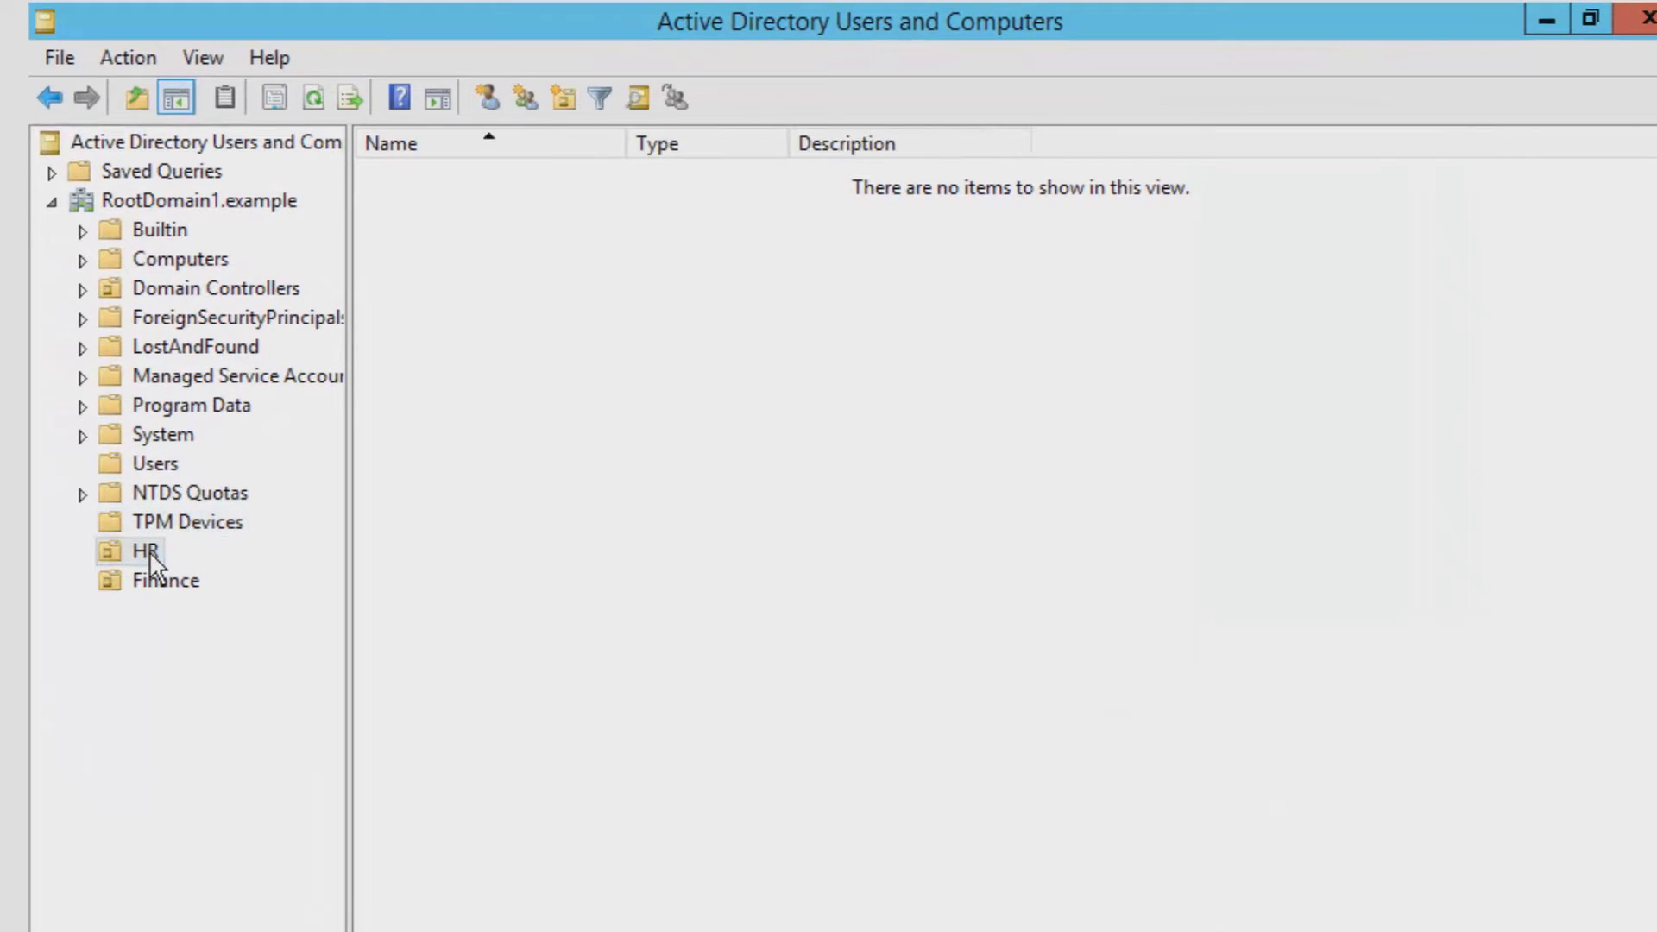
pyautogui.rightClick(534, 373)
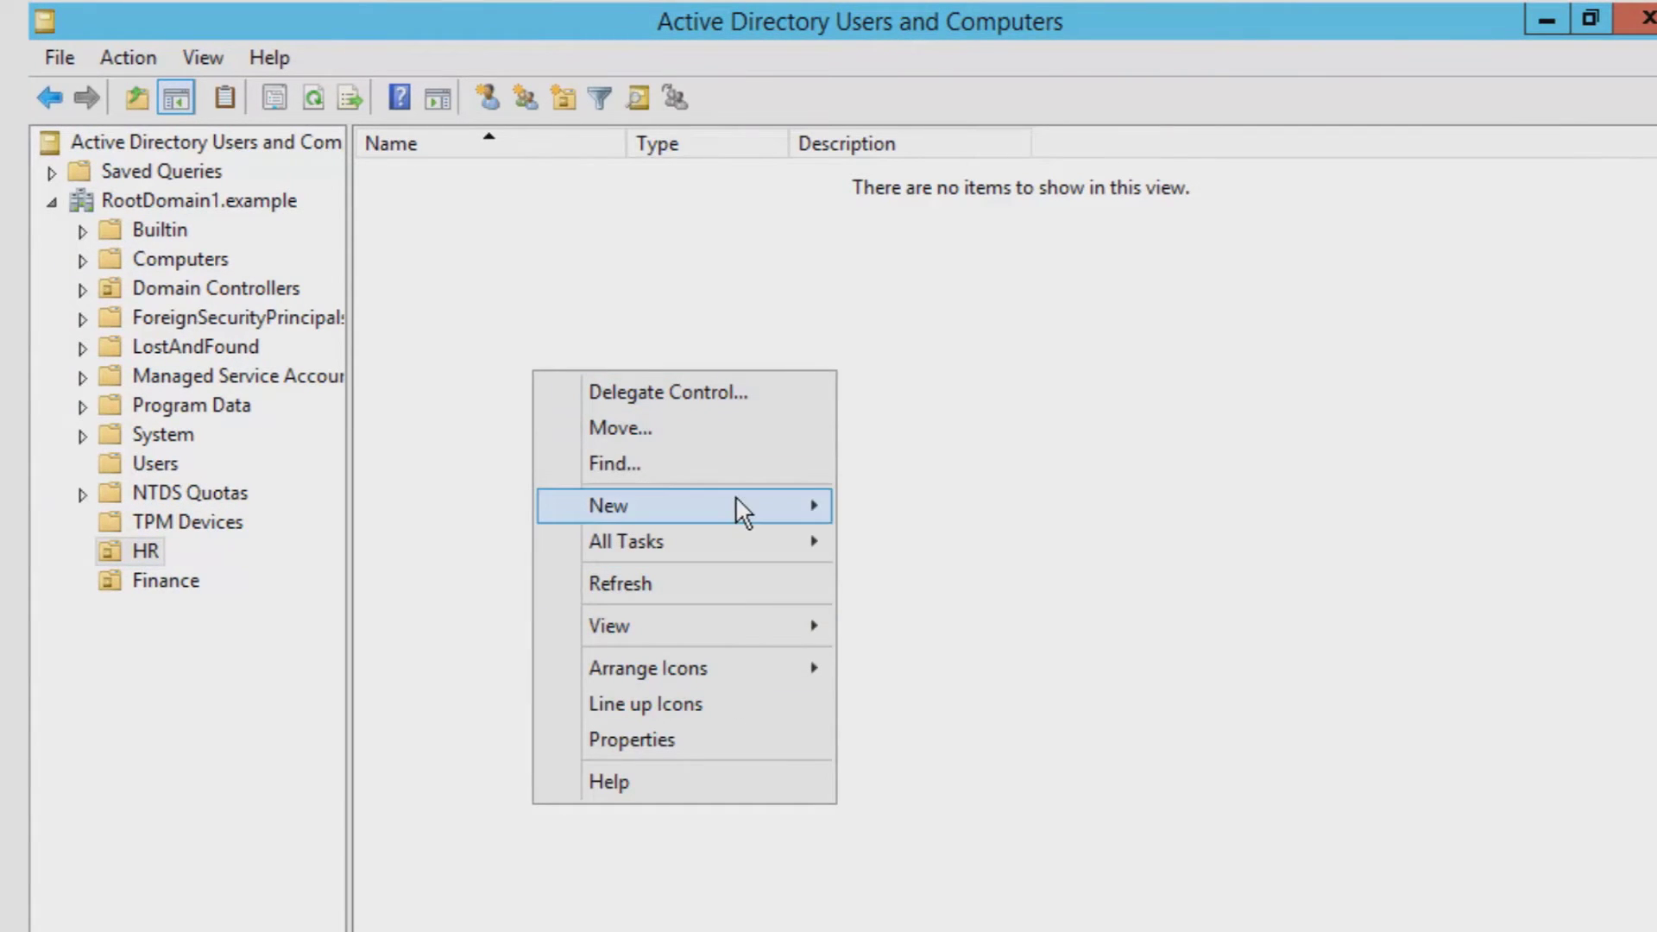
pyautogui.moveTo(735, 506)
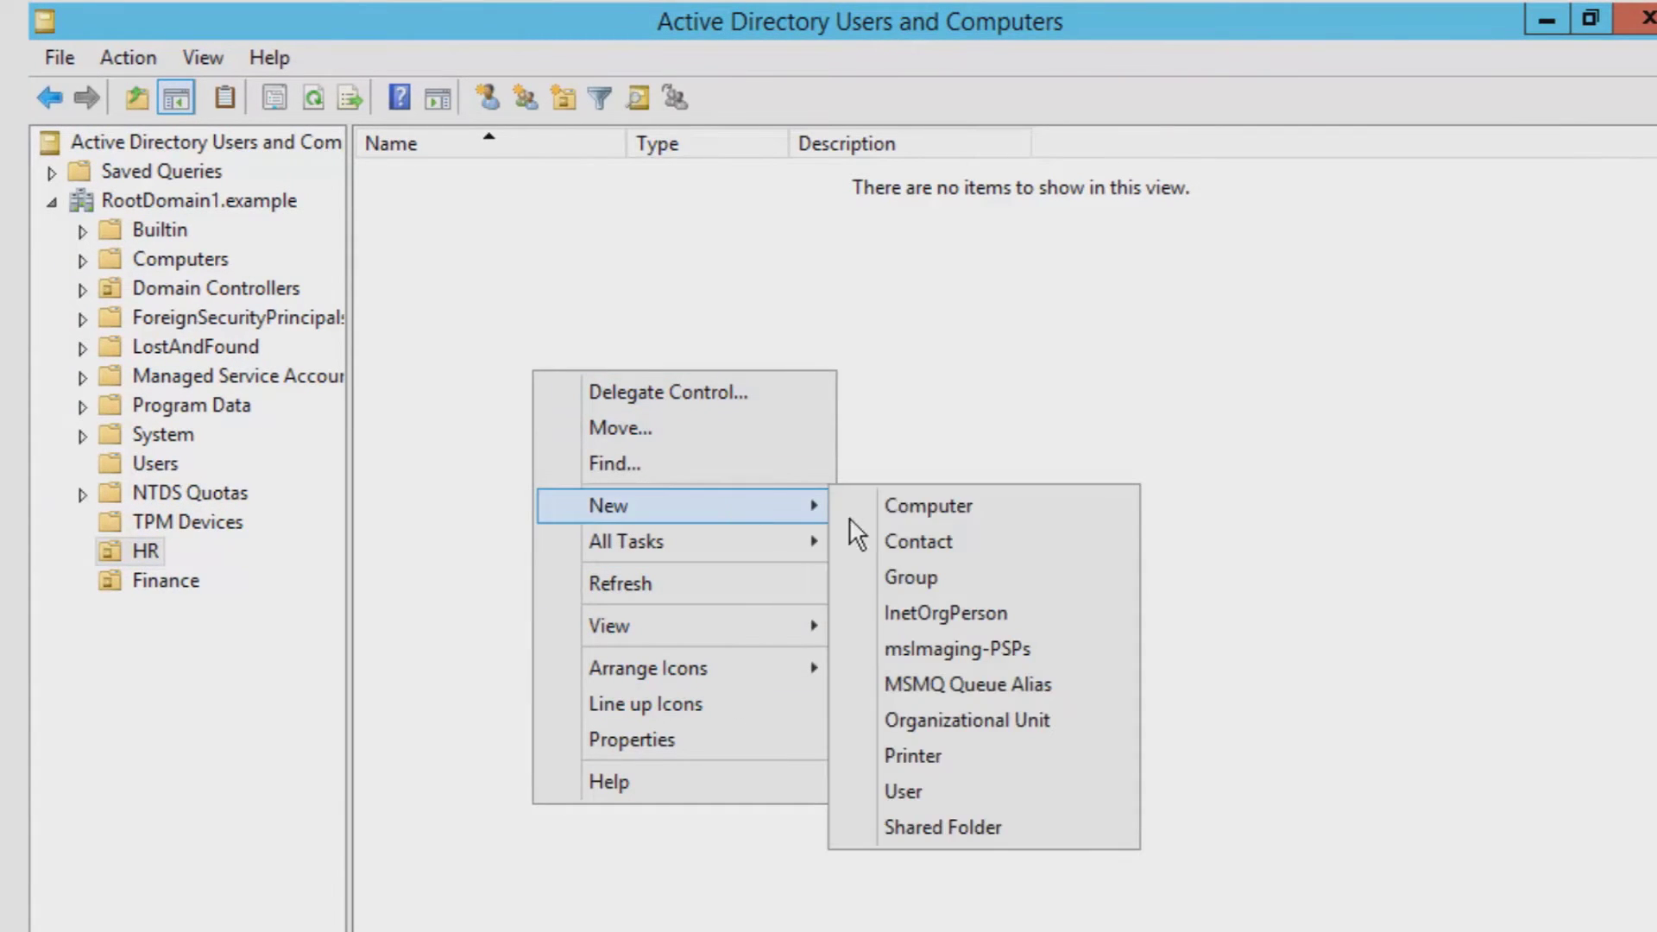
pyautogui.click(1013, 795)
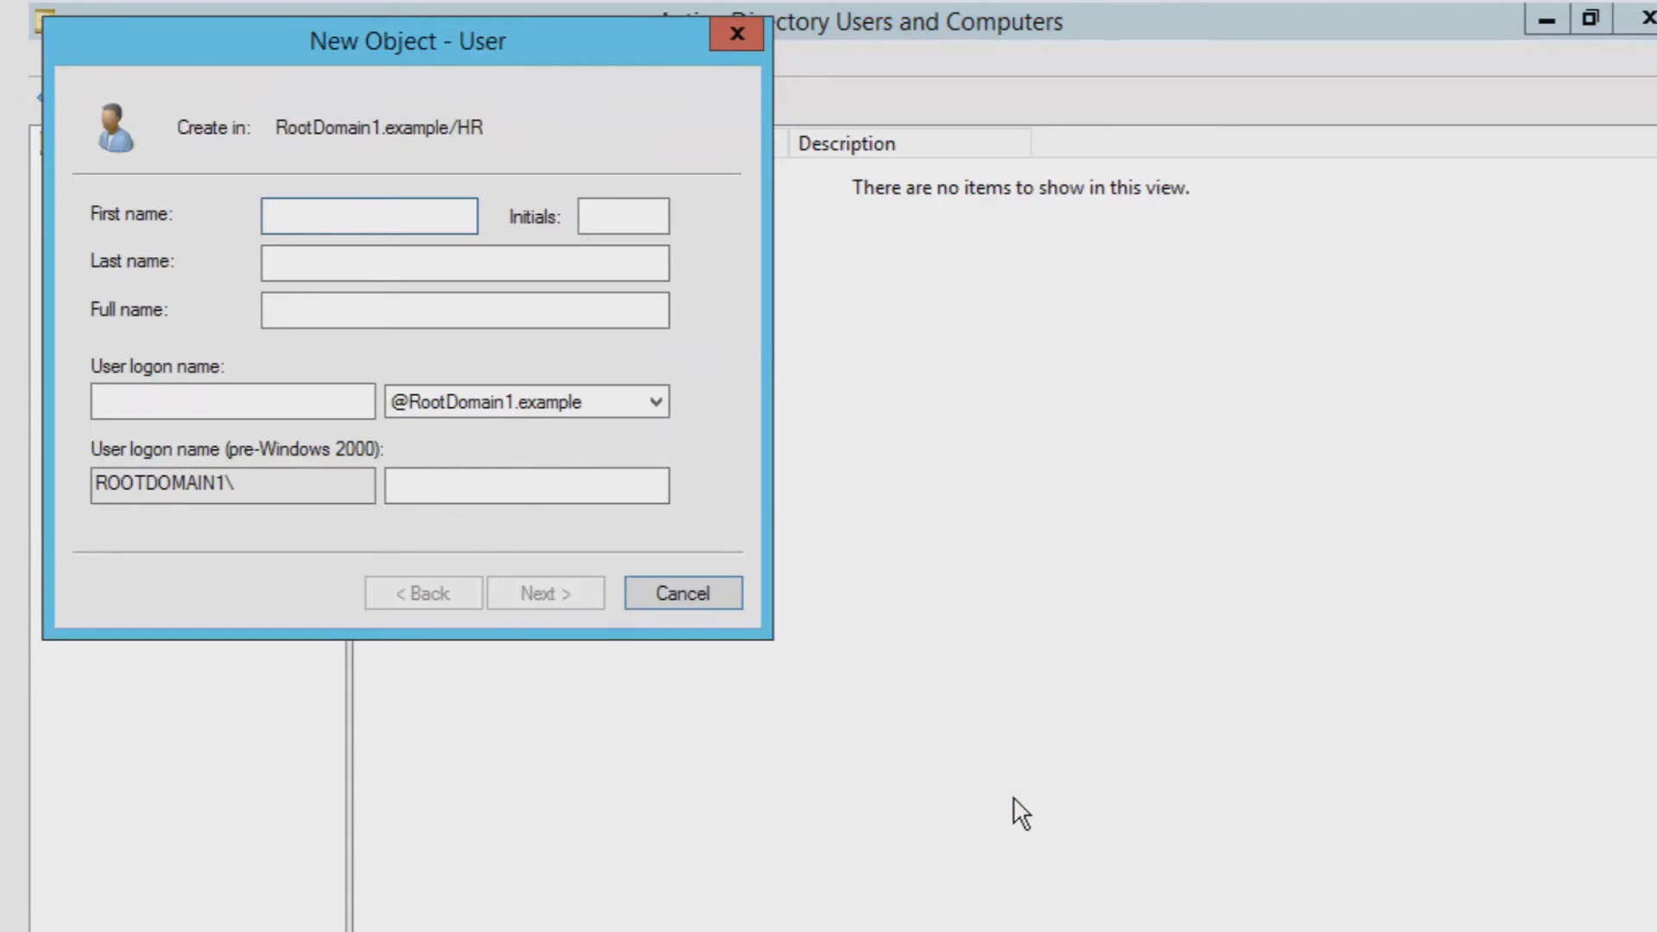
pyautogui.write('John')
pyautogui.click(383, 263)
pyautogui.write('Smith')
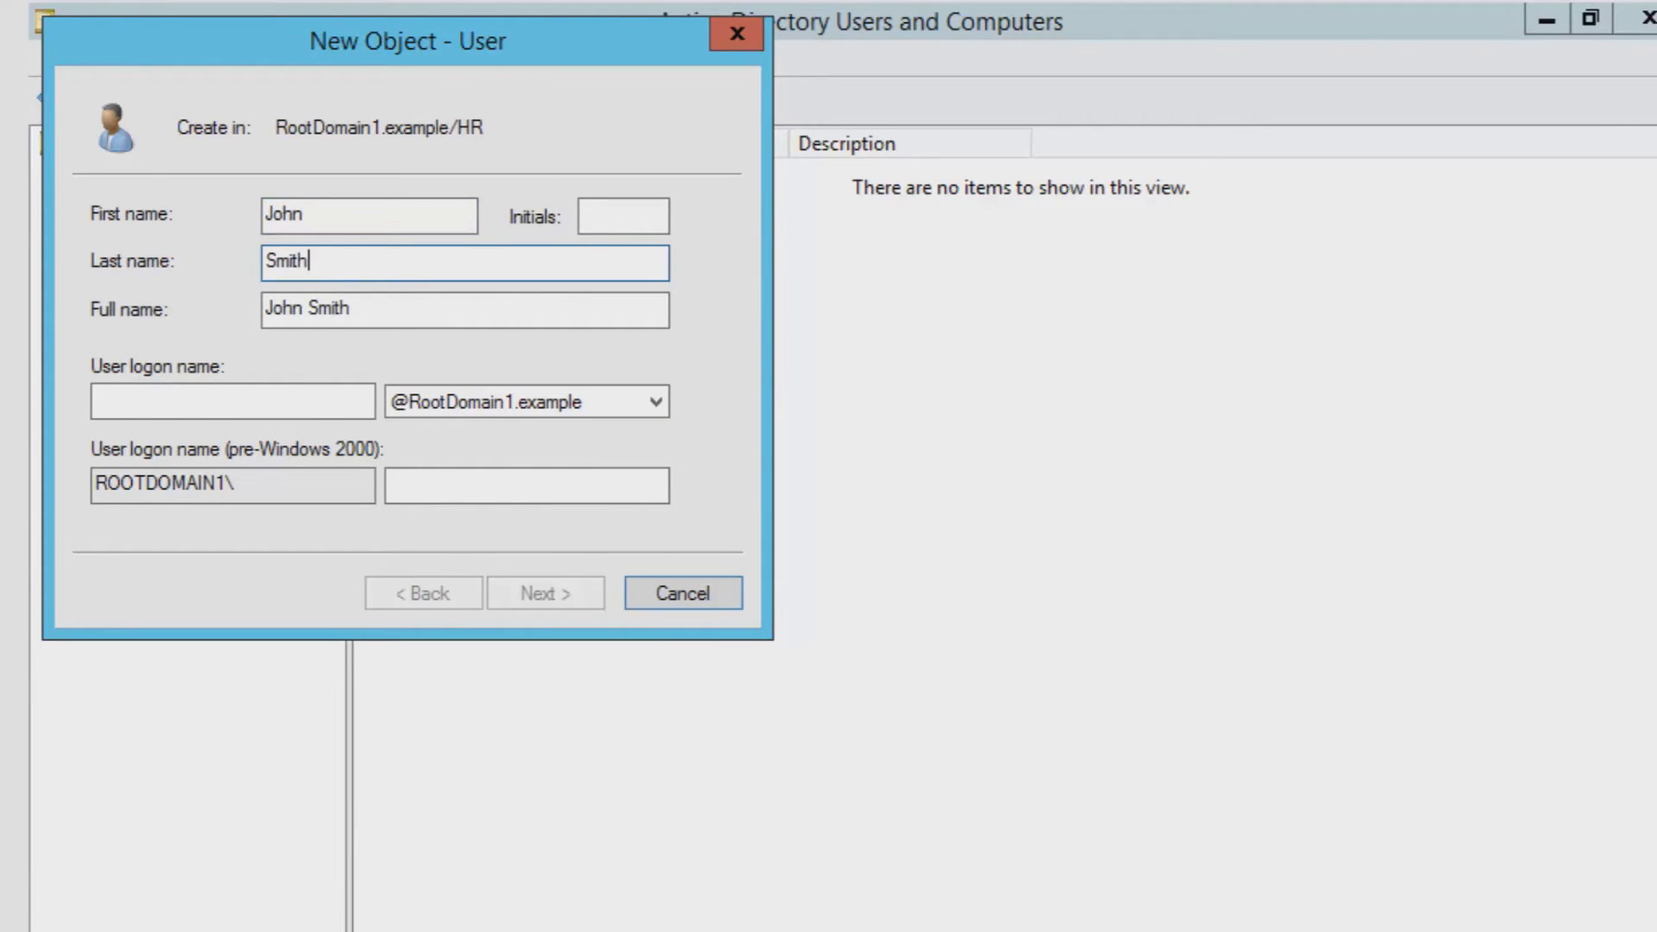
pyautogui.click(145, 399)
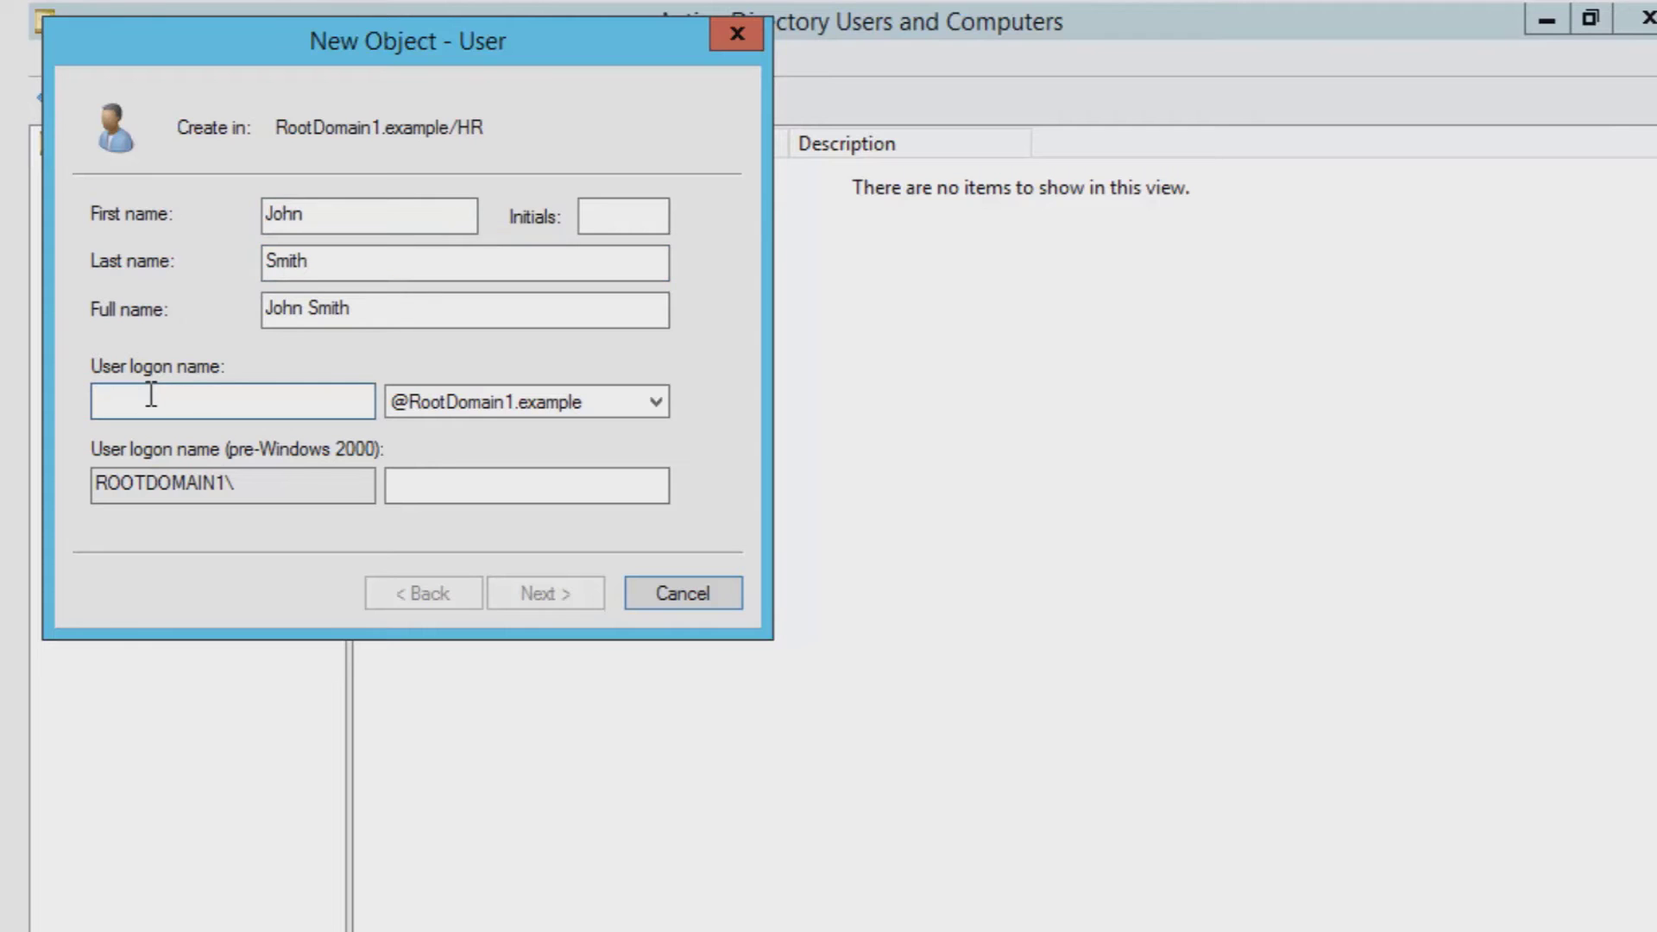
pyautogui.write('jsmith')
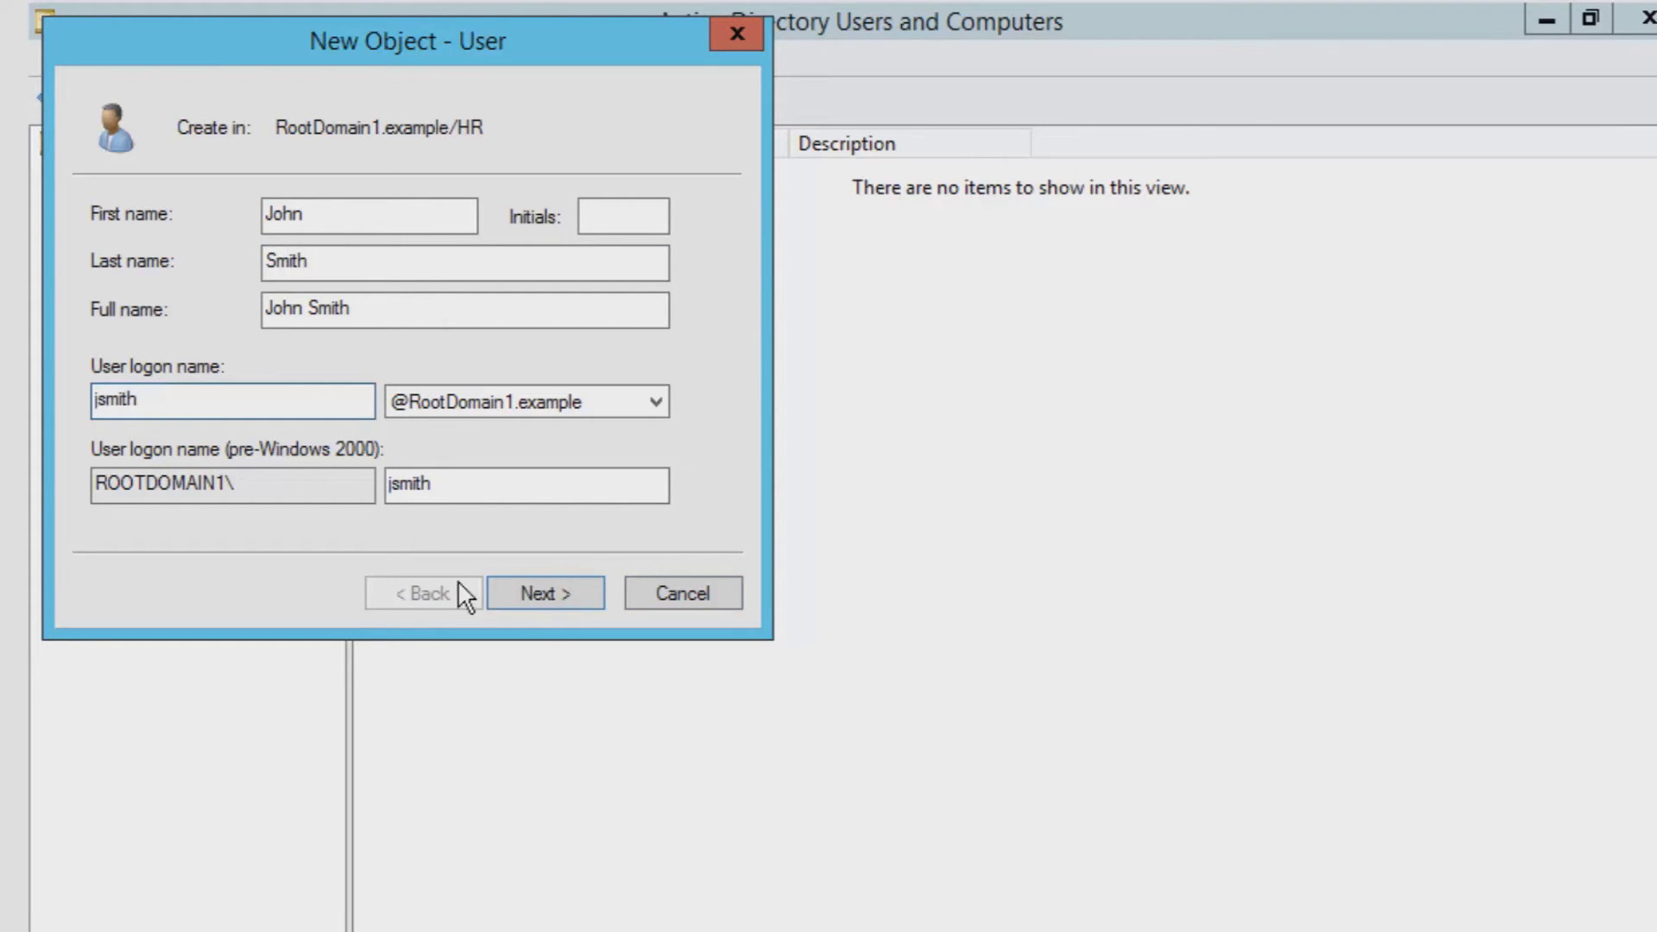
# - Enter and confirm the new account's password
pyautogui.click(549, 593)
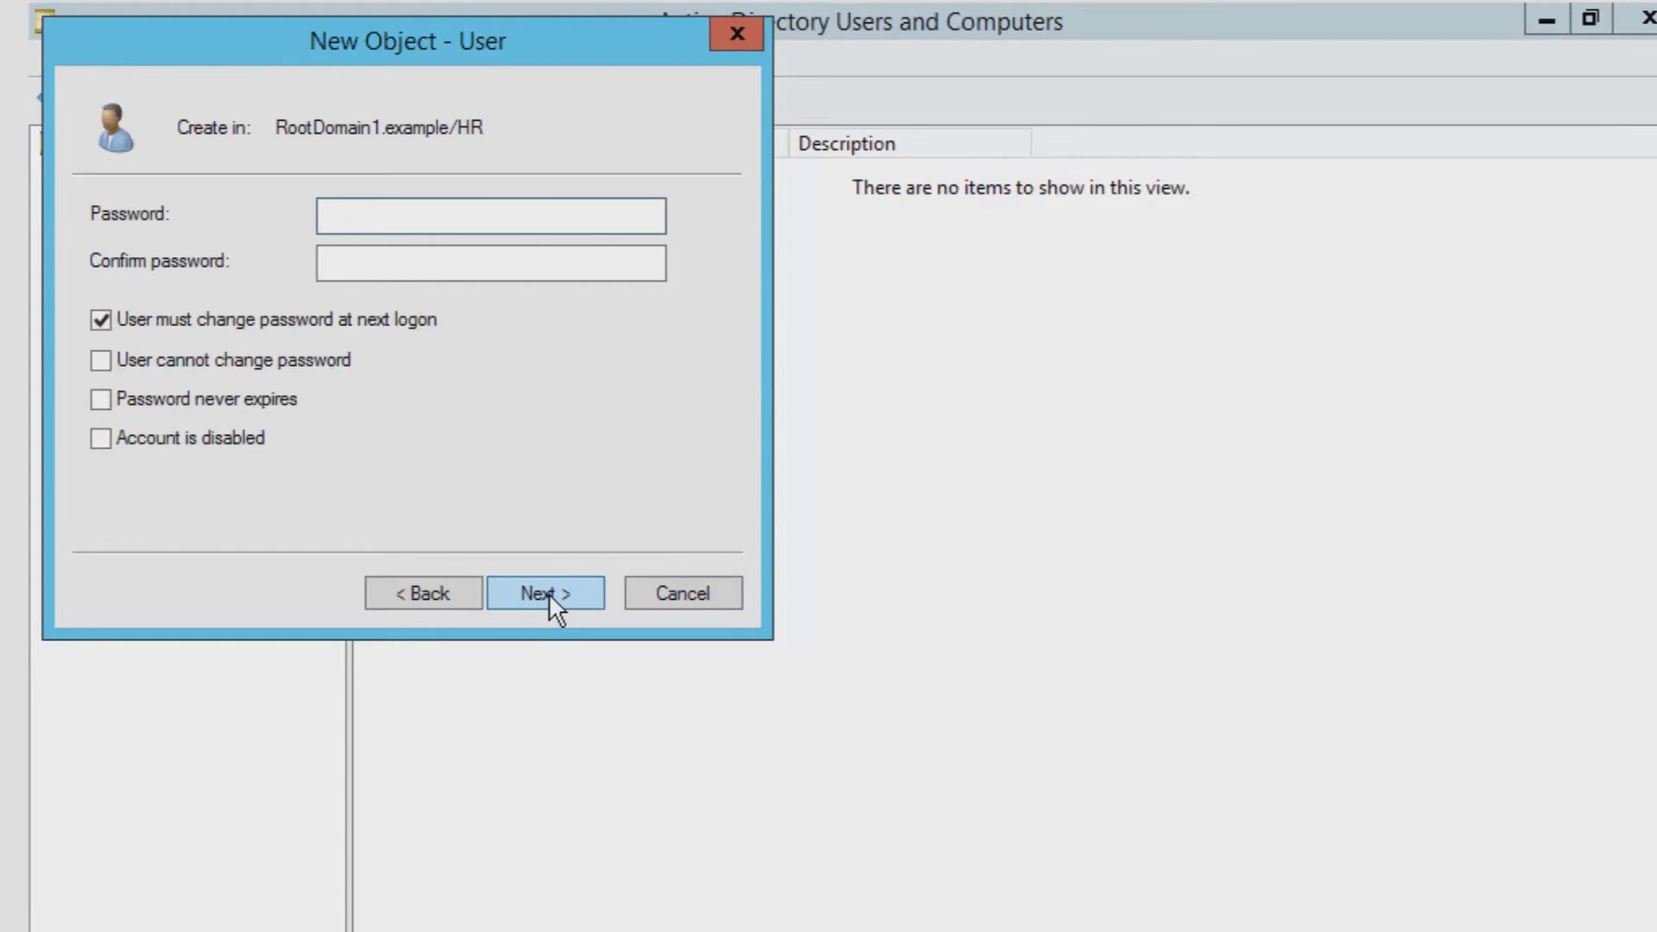
pyautogui.write('Pa$$w0rd123')
pyautogui.press('Tab')
pyautogui.write('Pa$$w0rd123')
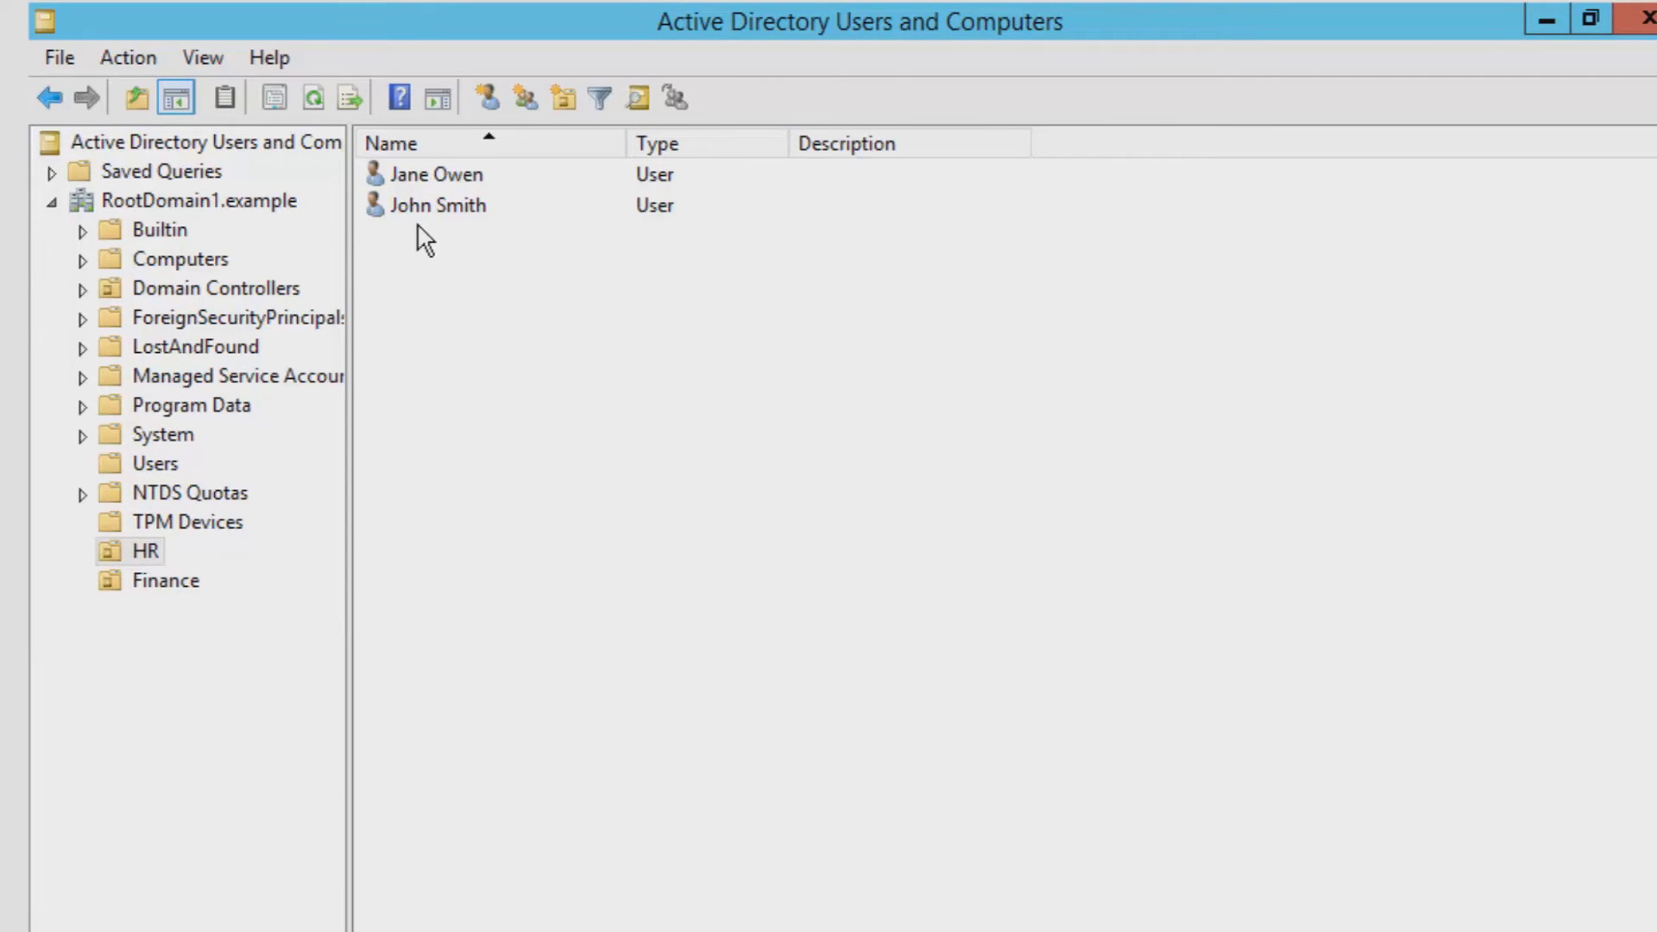
# - Add John Smith to the Administrators group through his Member Of properties and save
pyautogui.click(447, 202)
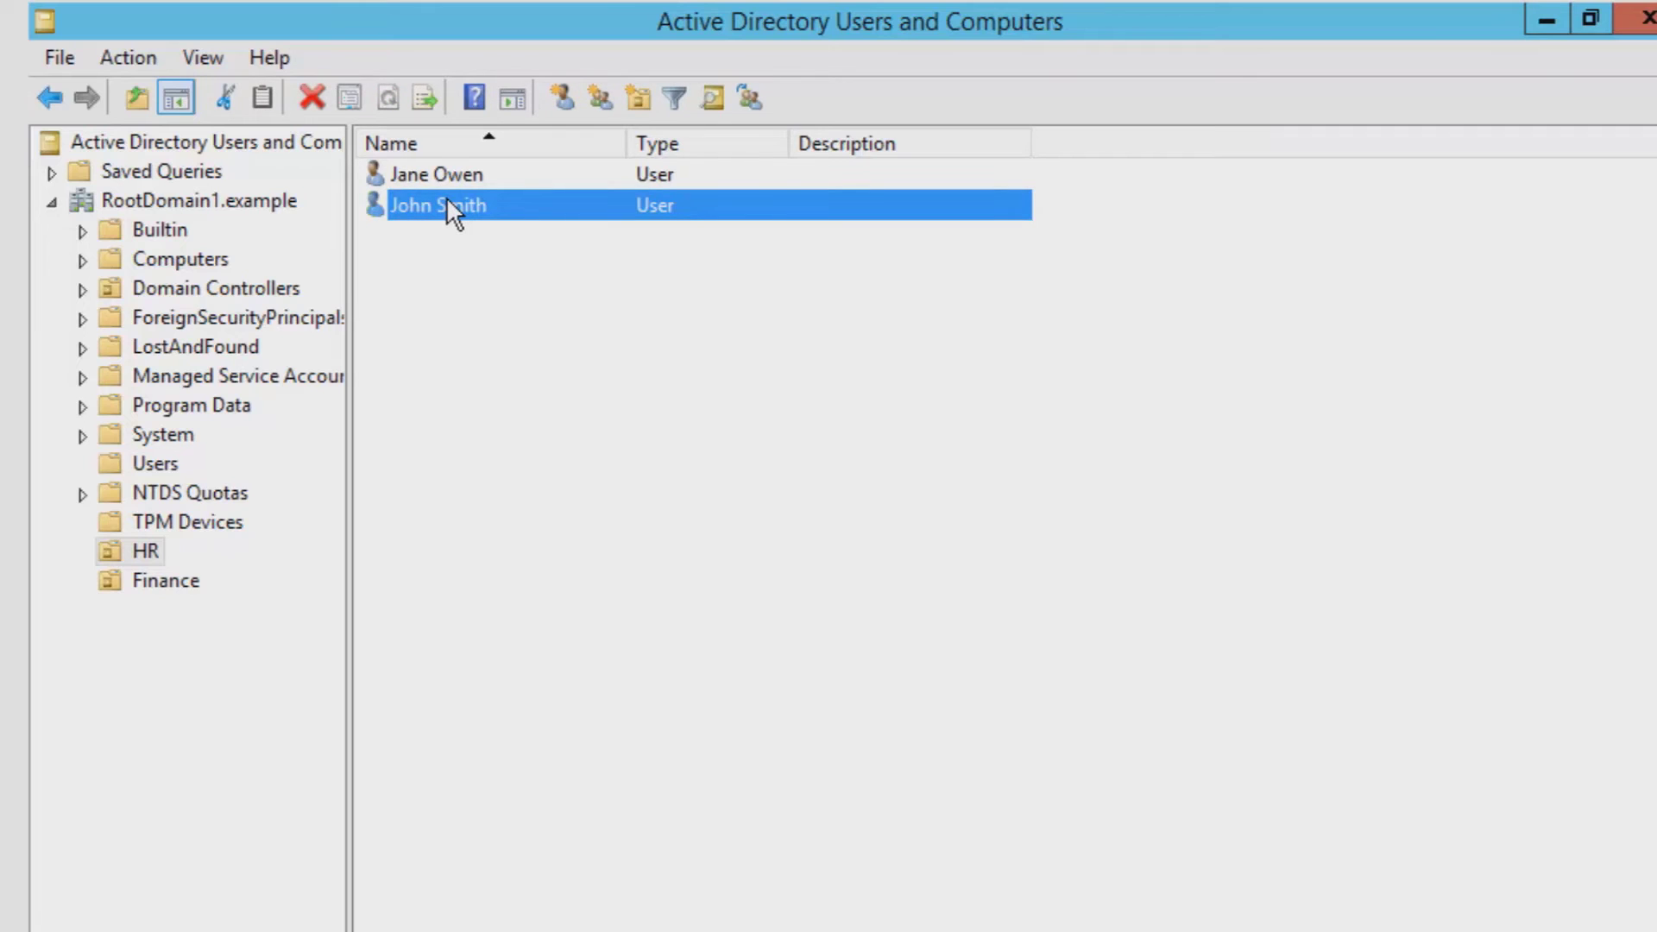
pyautogui.rightClick(447, 200)
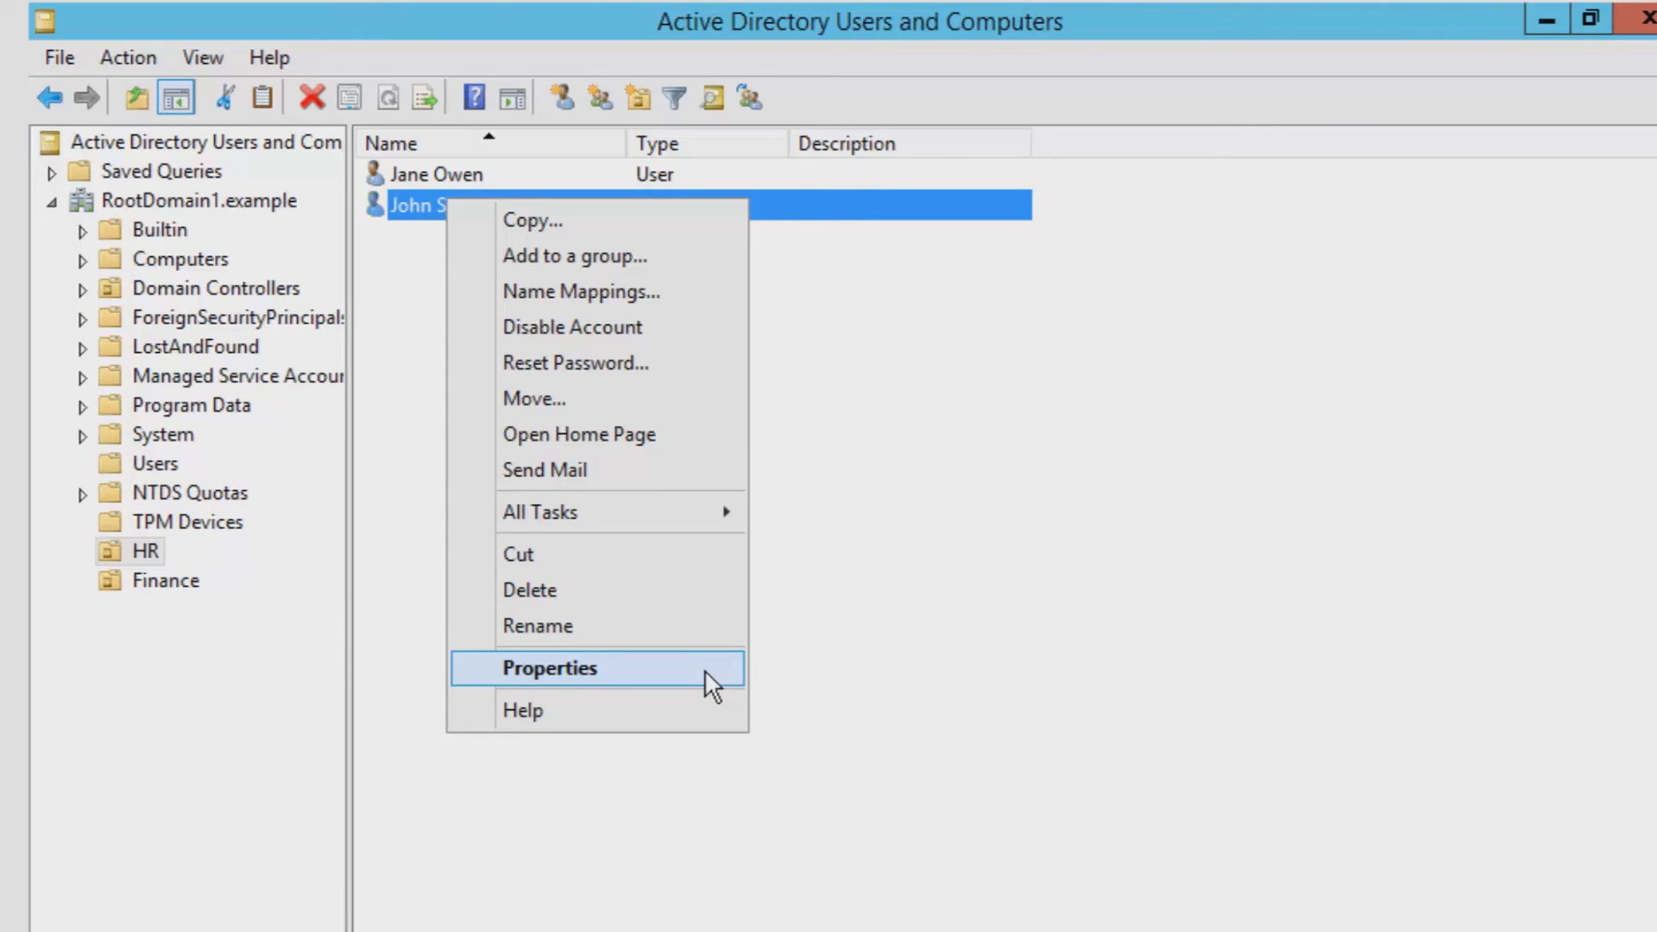
pyautogui.click(704, 670)
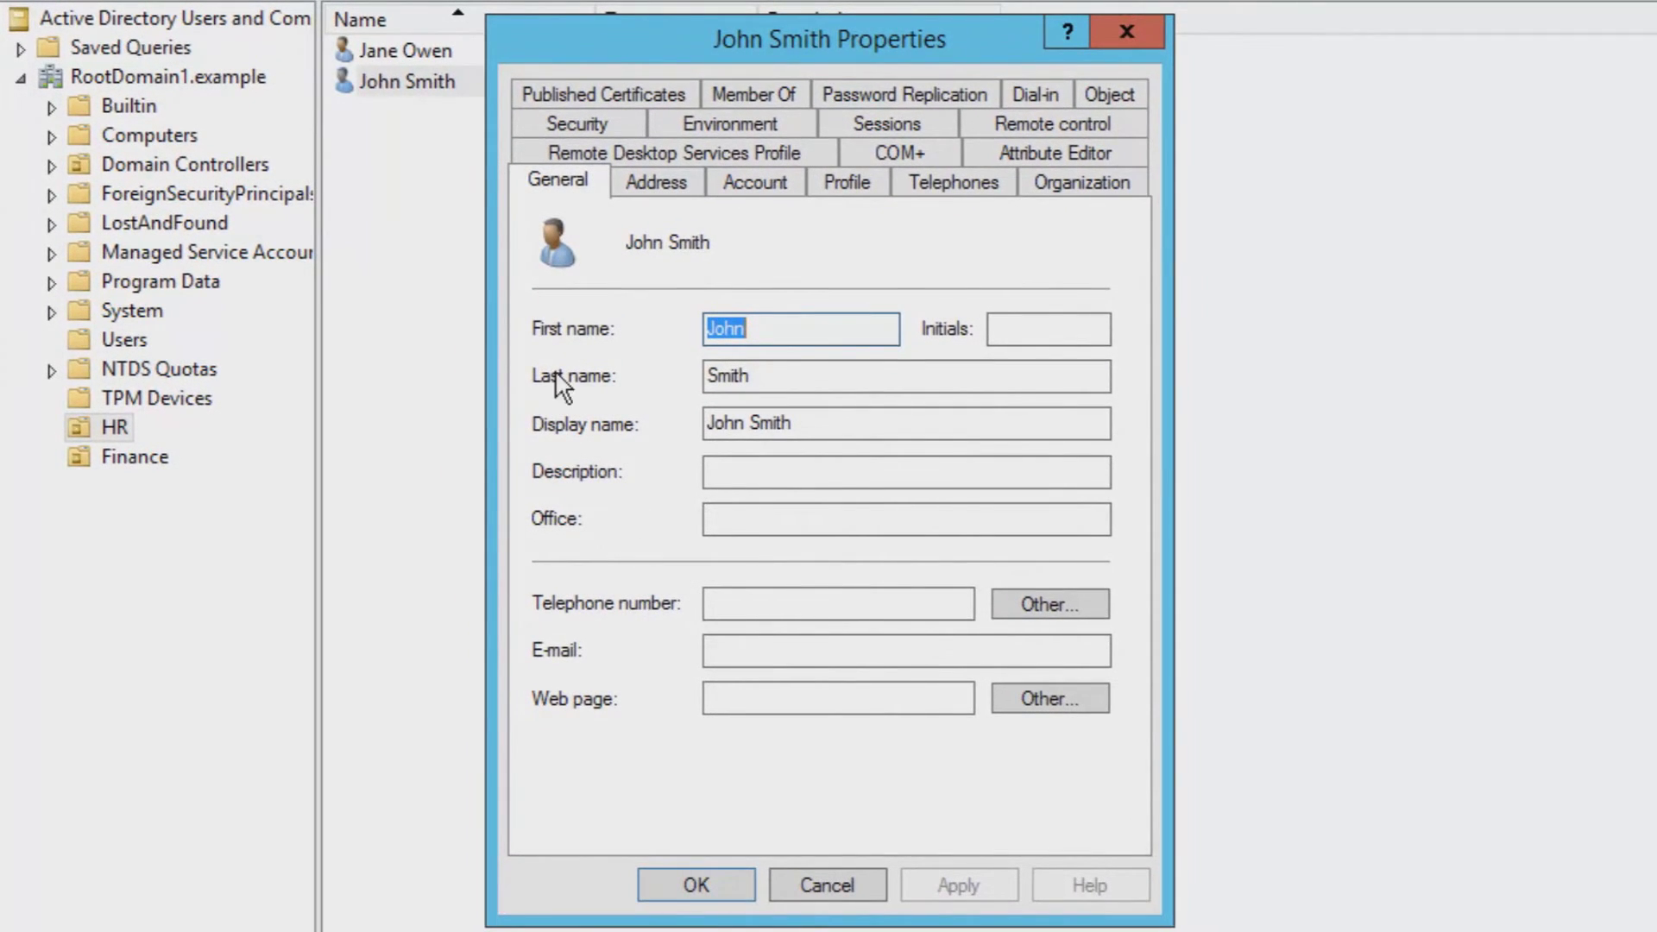
pyautogui.click(738, 92)
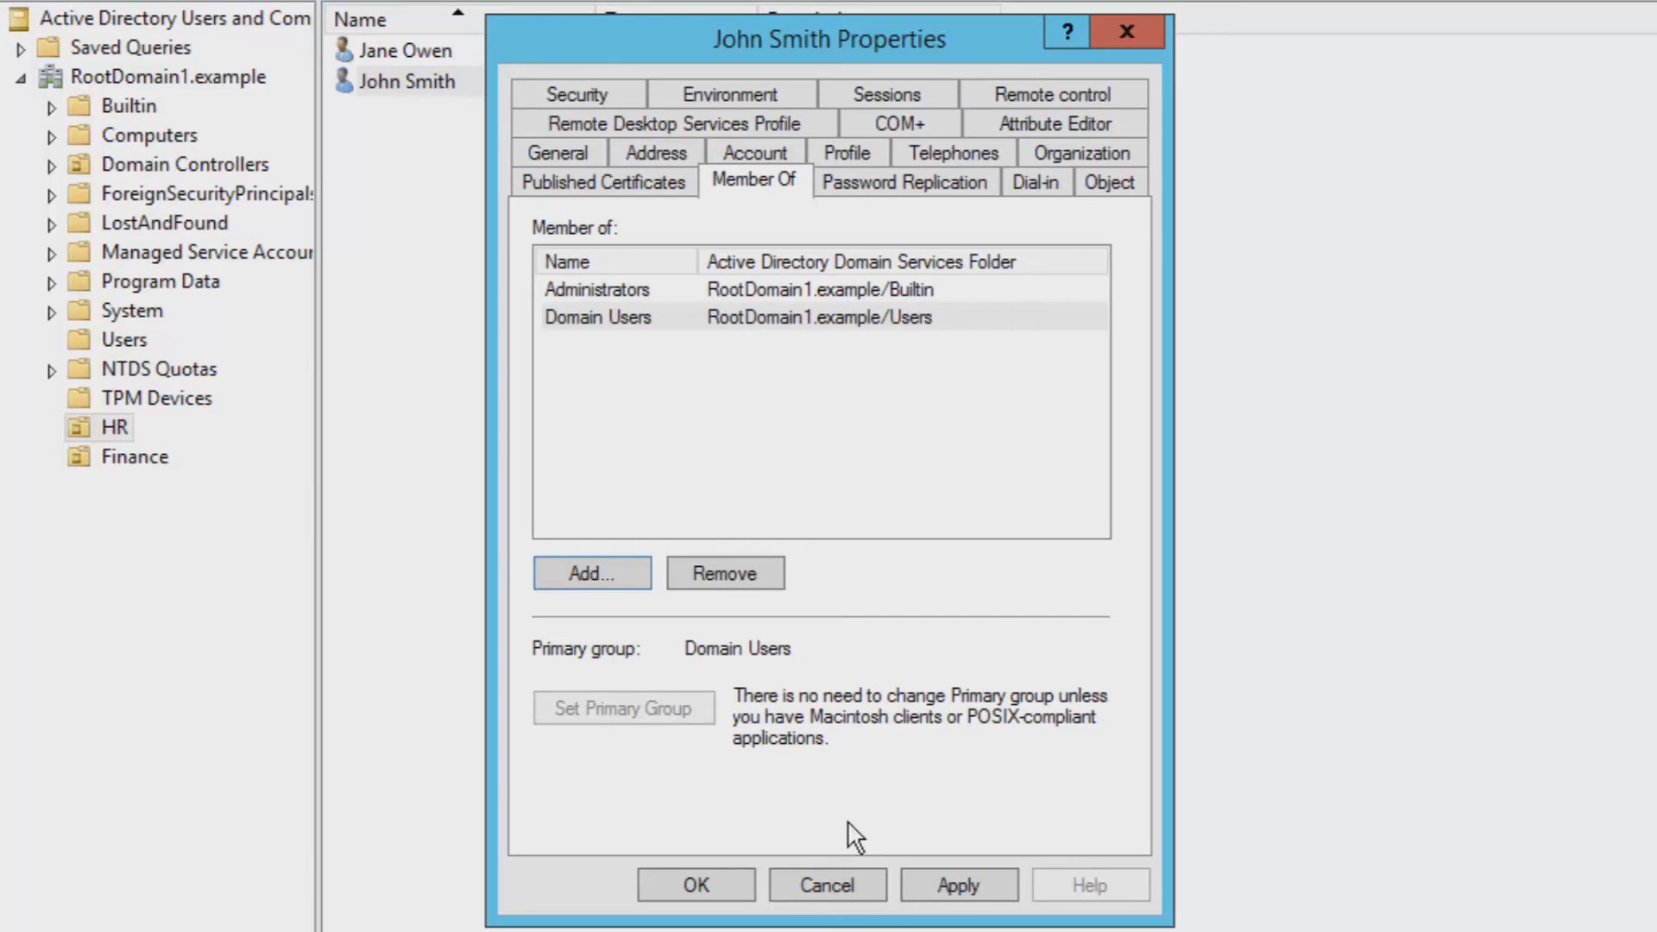
pyautogui.click(914, 876)
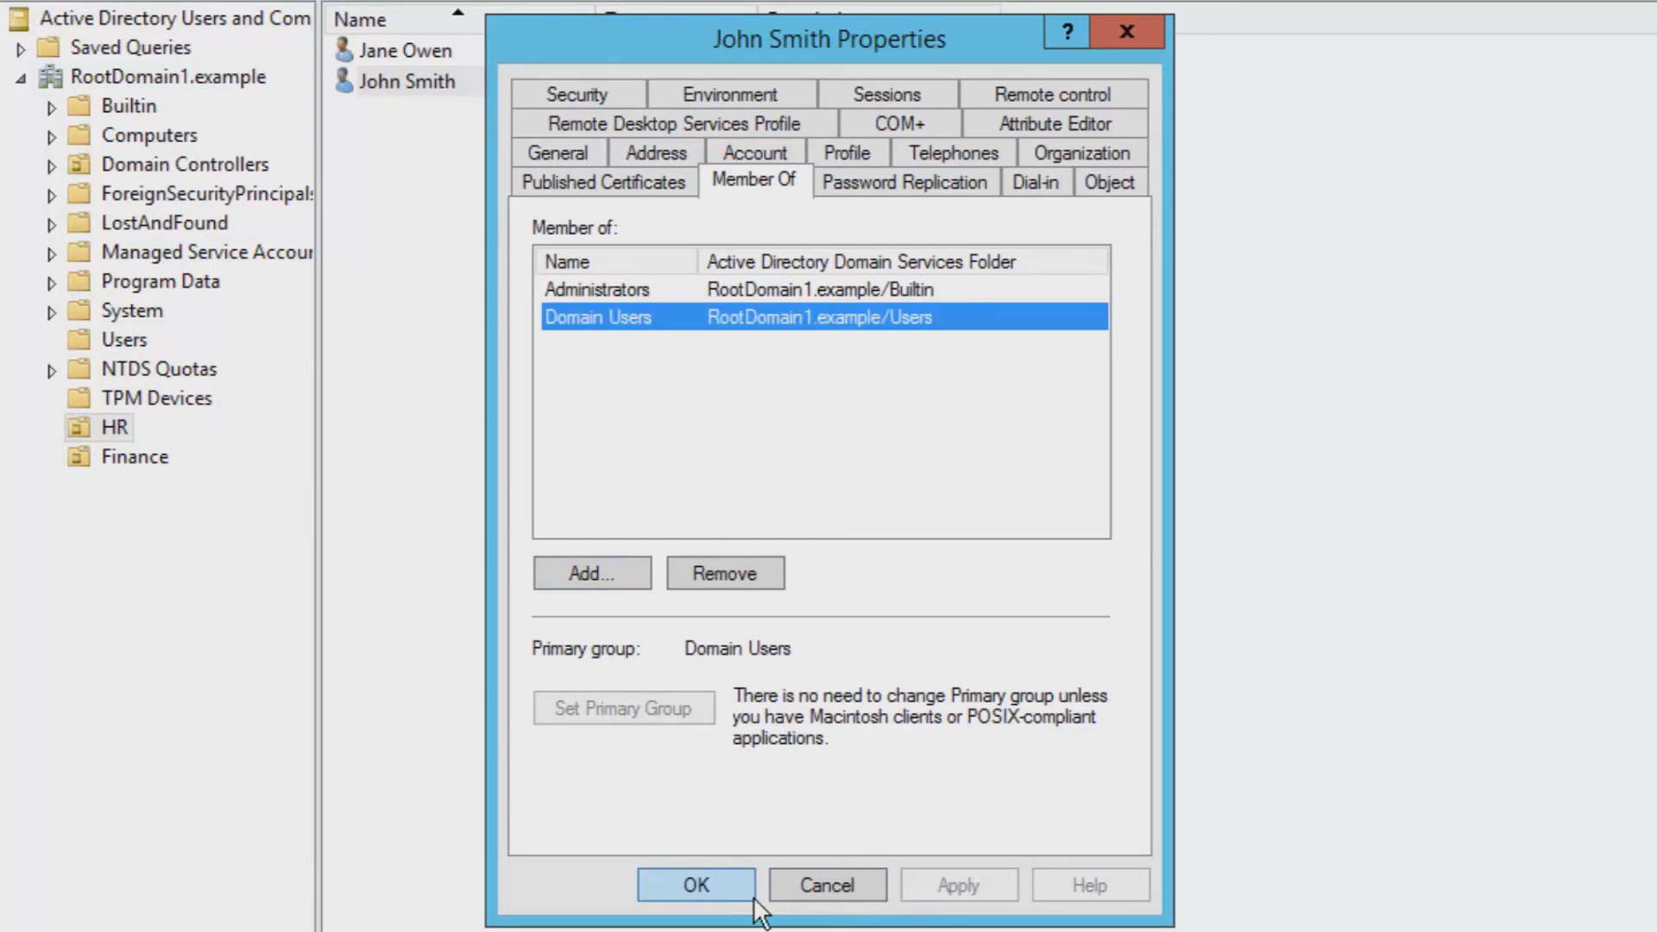
pyautogui.click(723, 880)
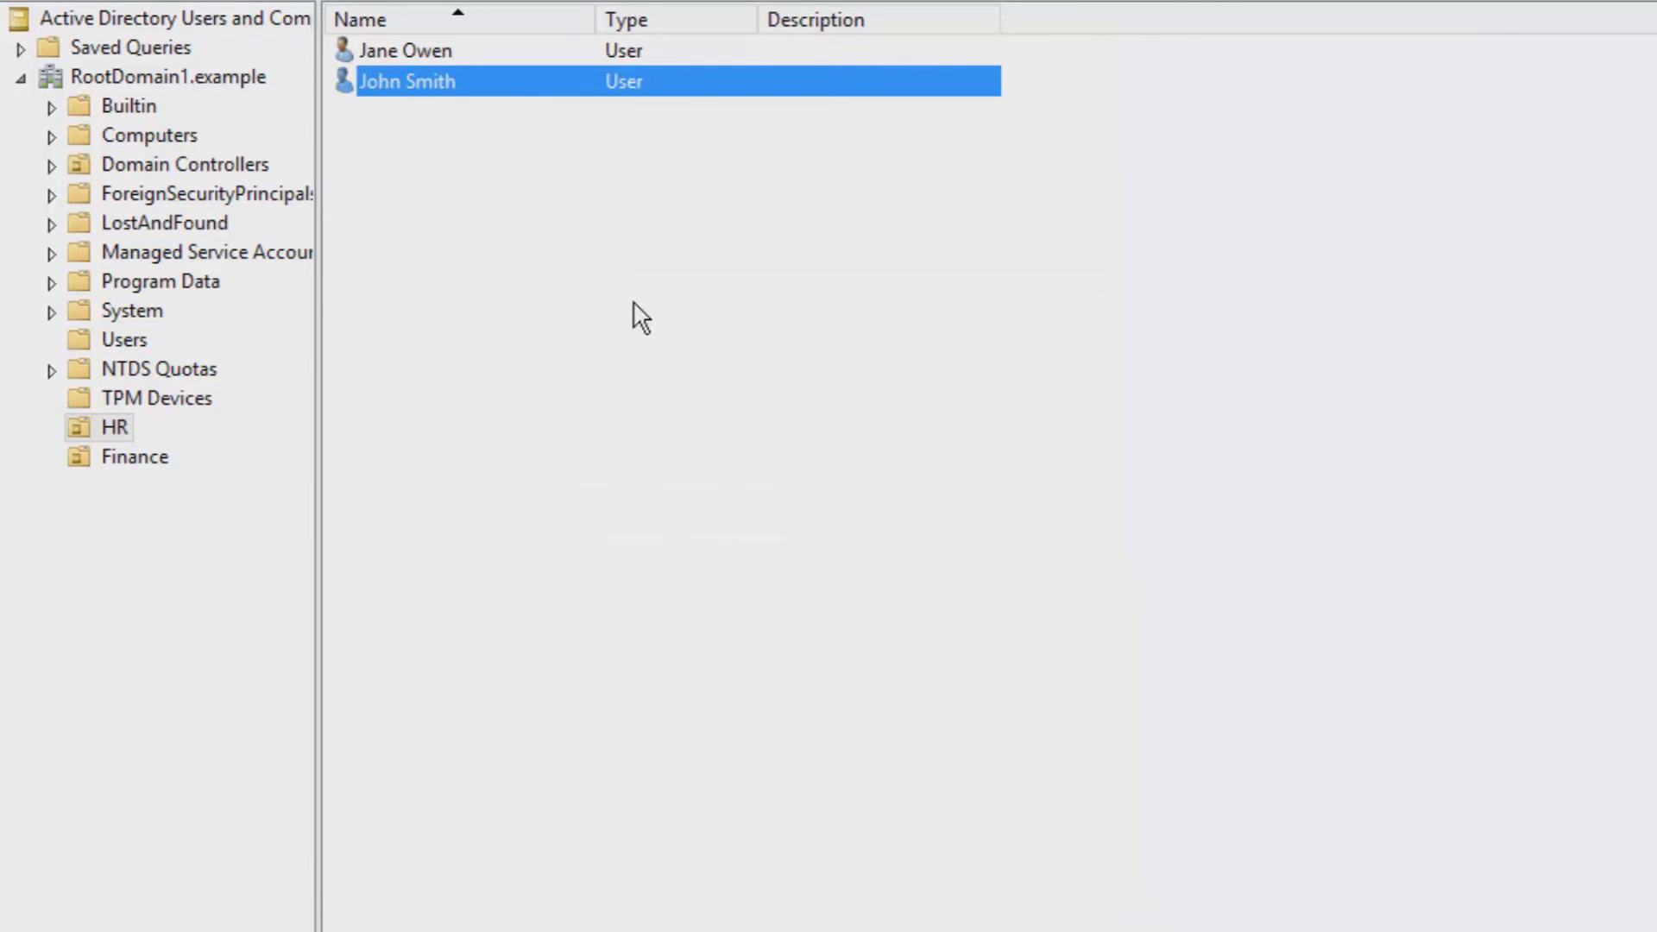
pyautogui.click(440, 47)
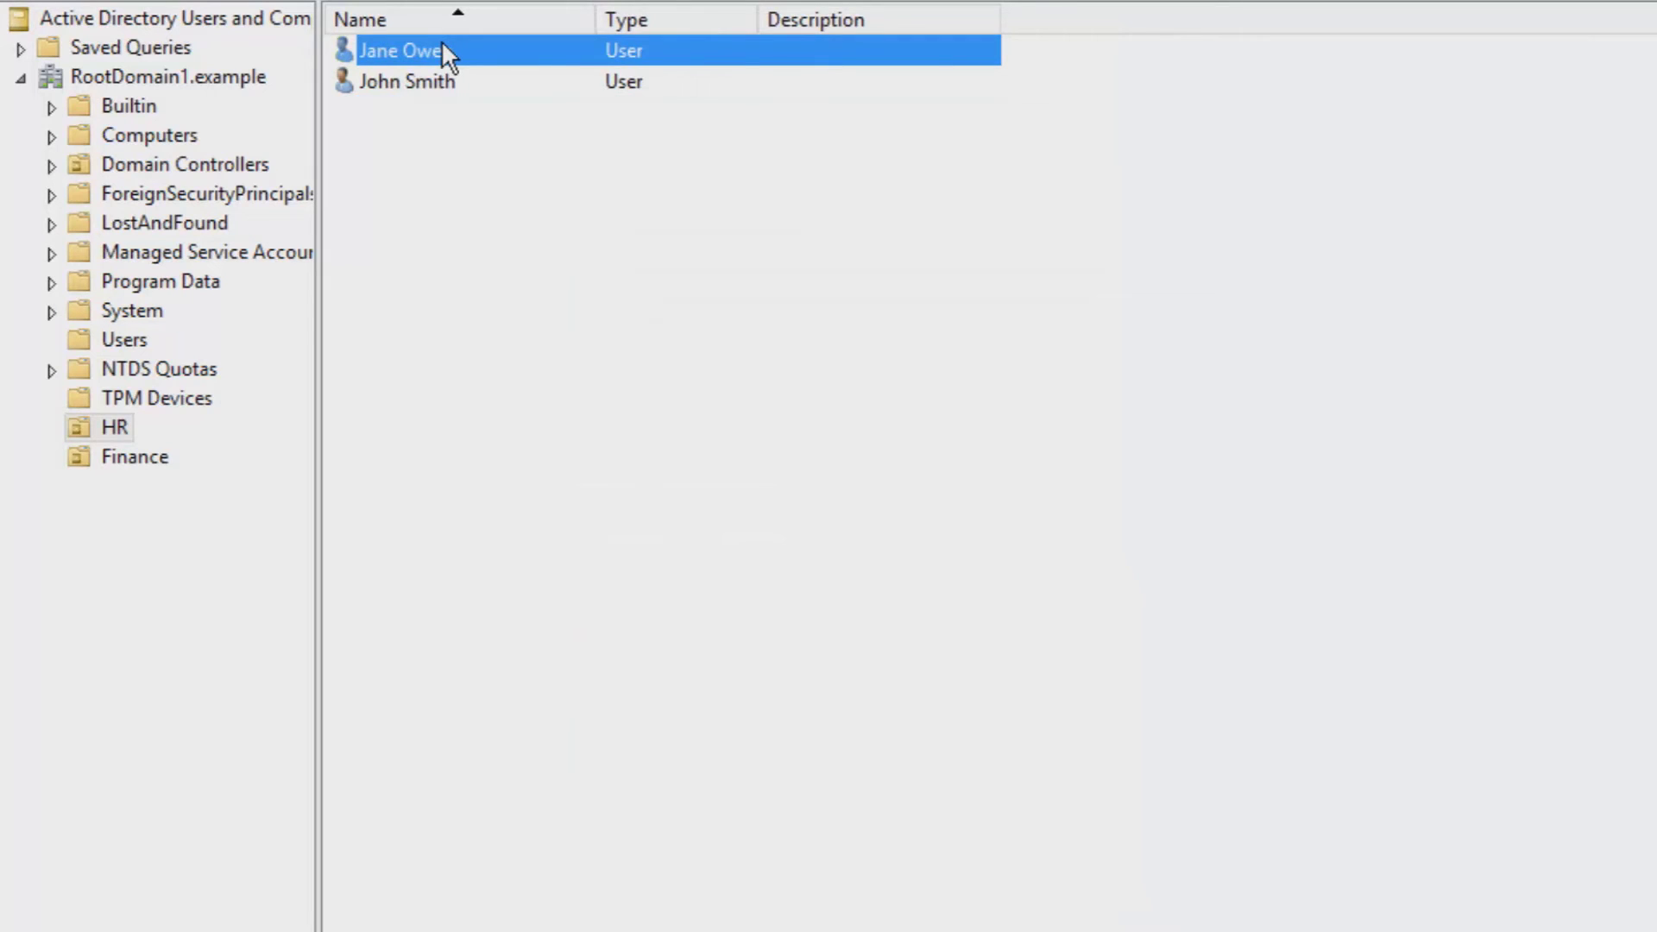
pyautogui.rightClick(443, 45)
pyautogui.click(675, 511)
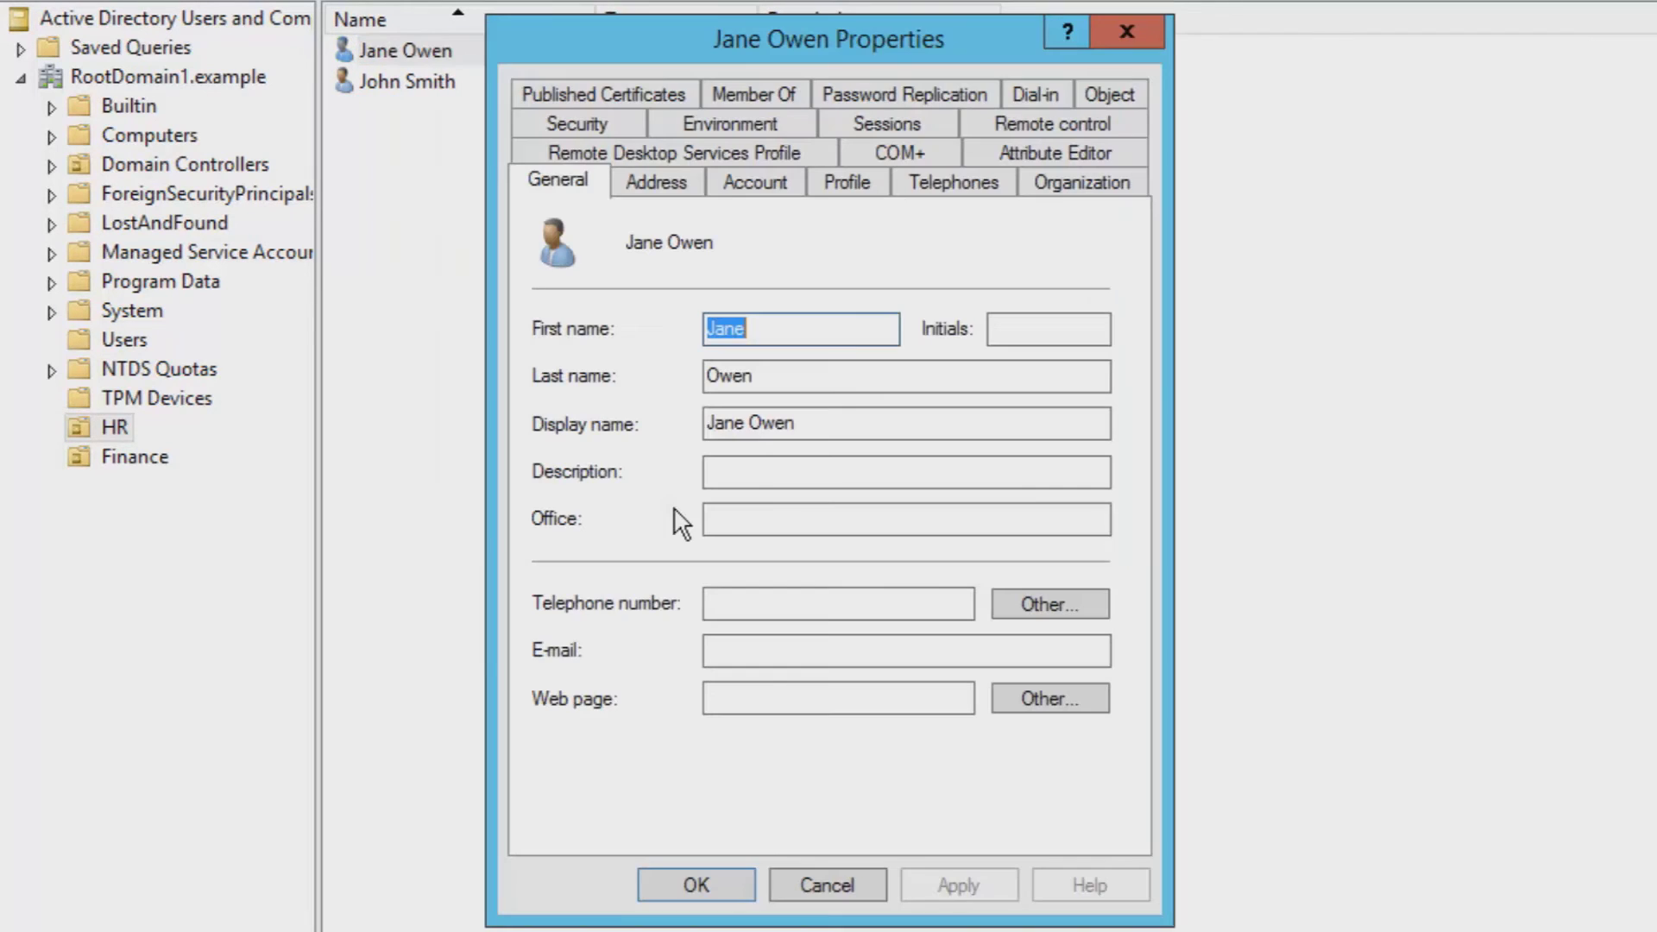
pyautogui.click(704, 97)
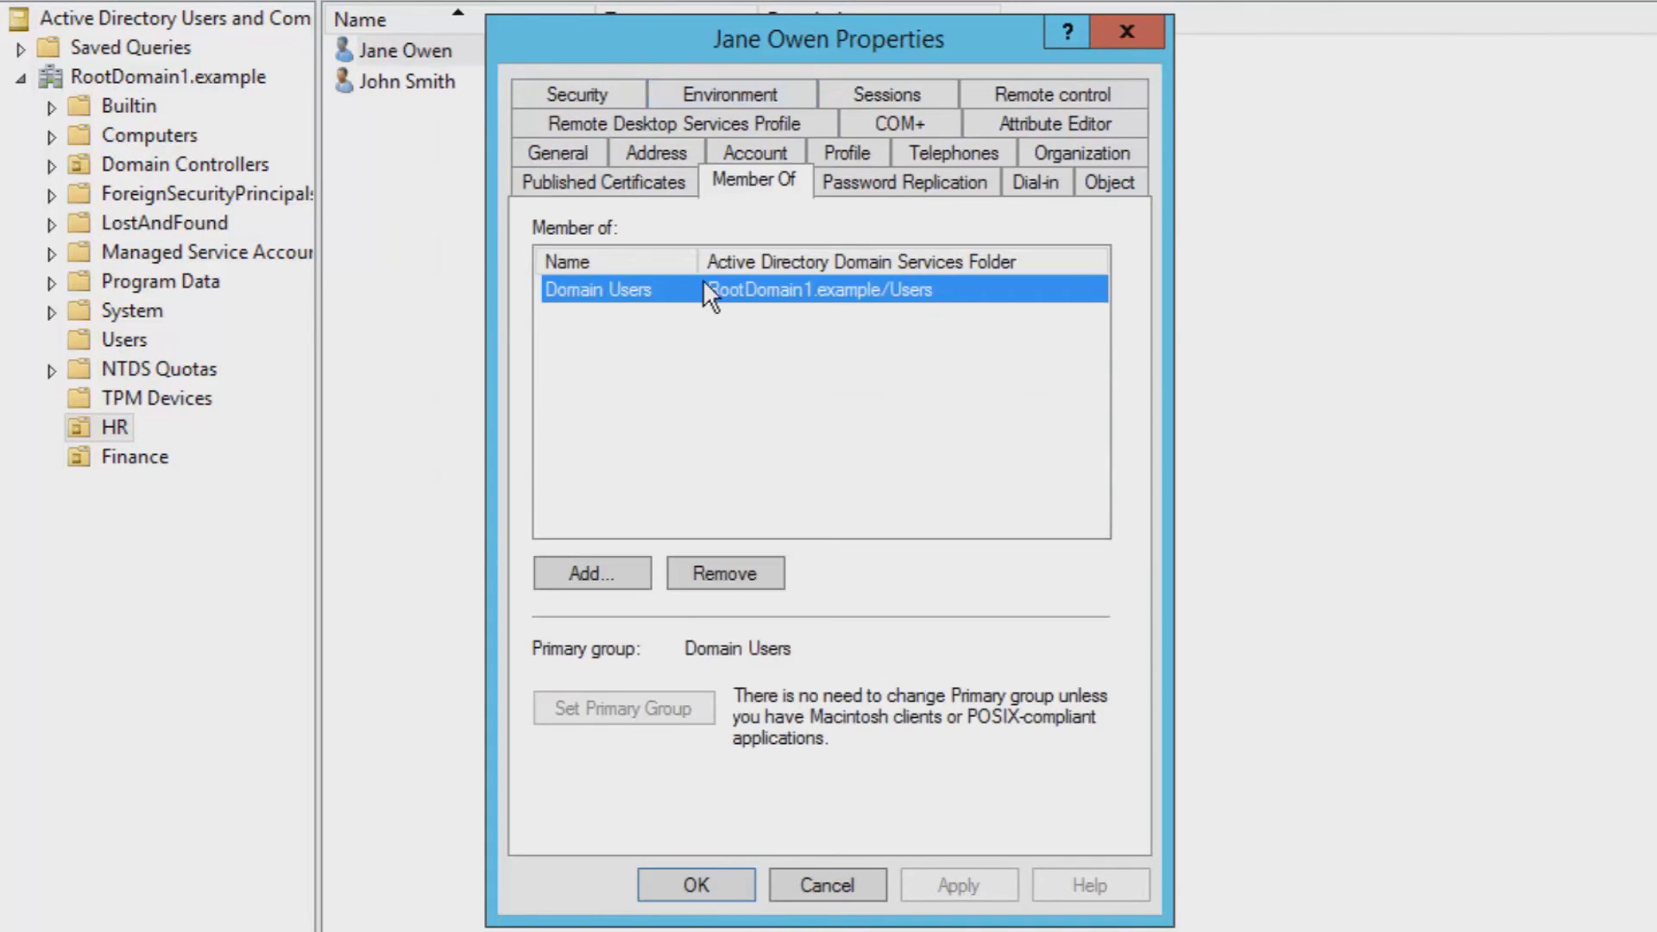
pyautogui.click(642, 575)
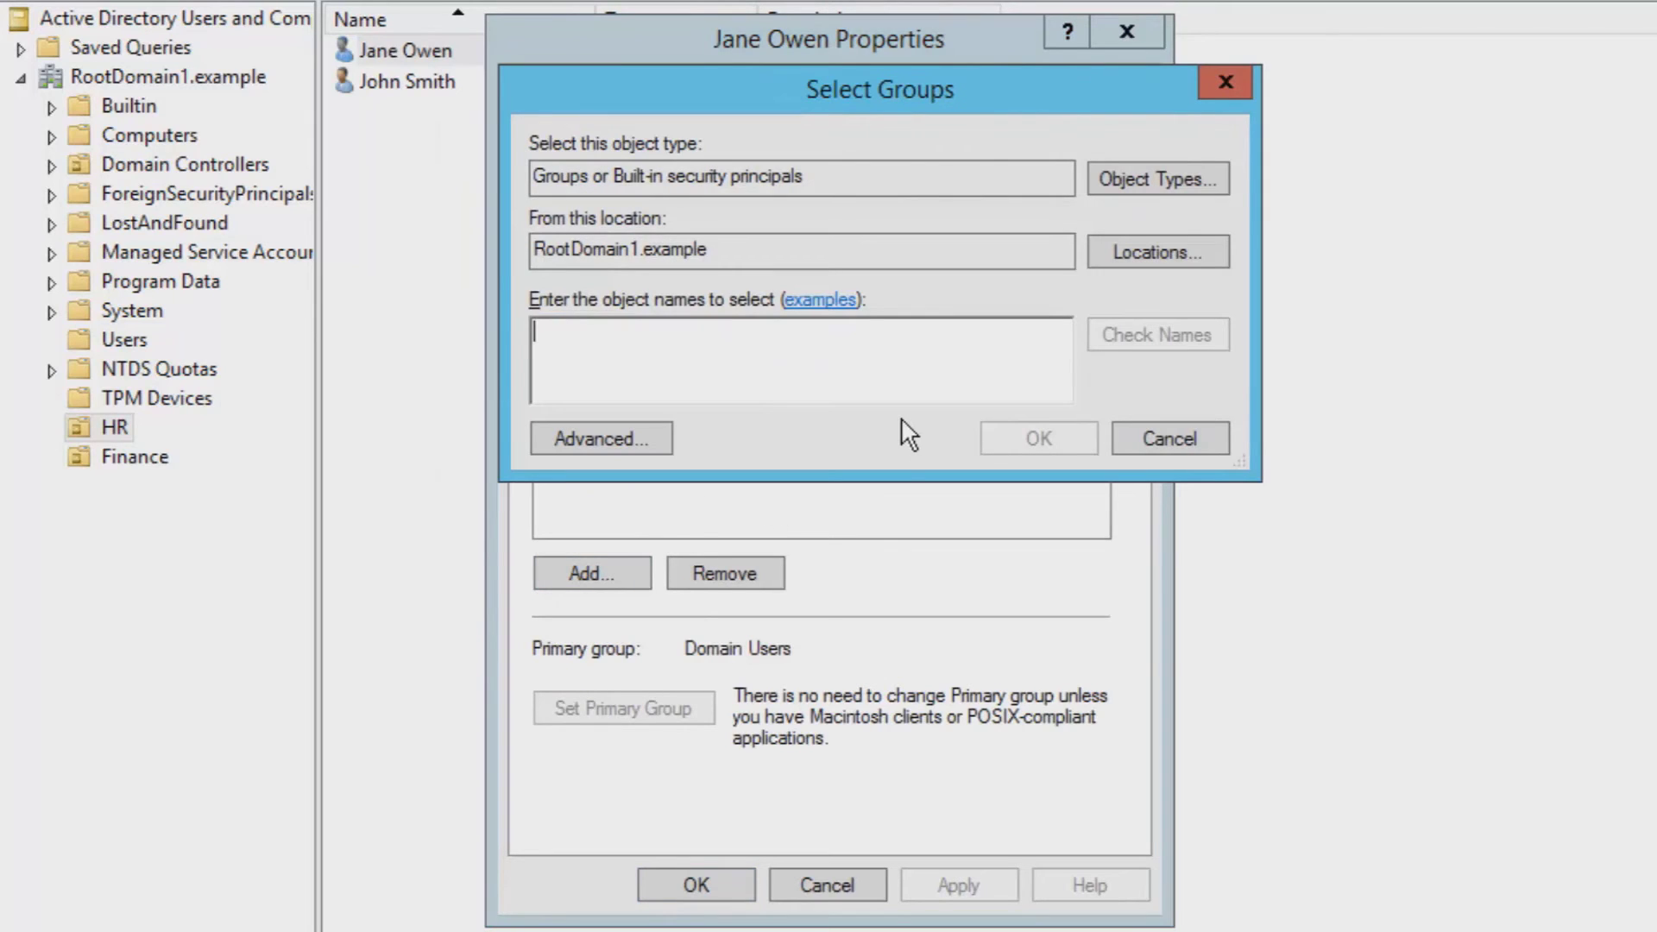
pyautogui.write('Users')
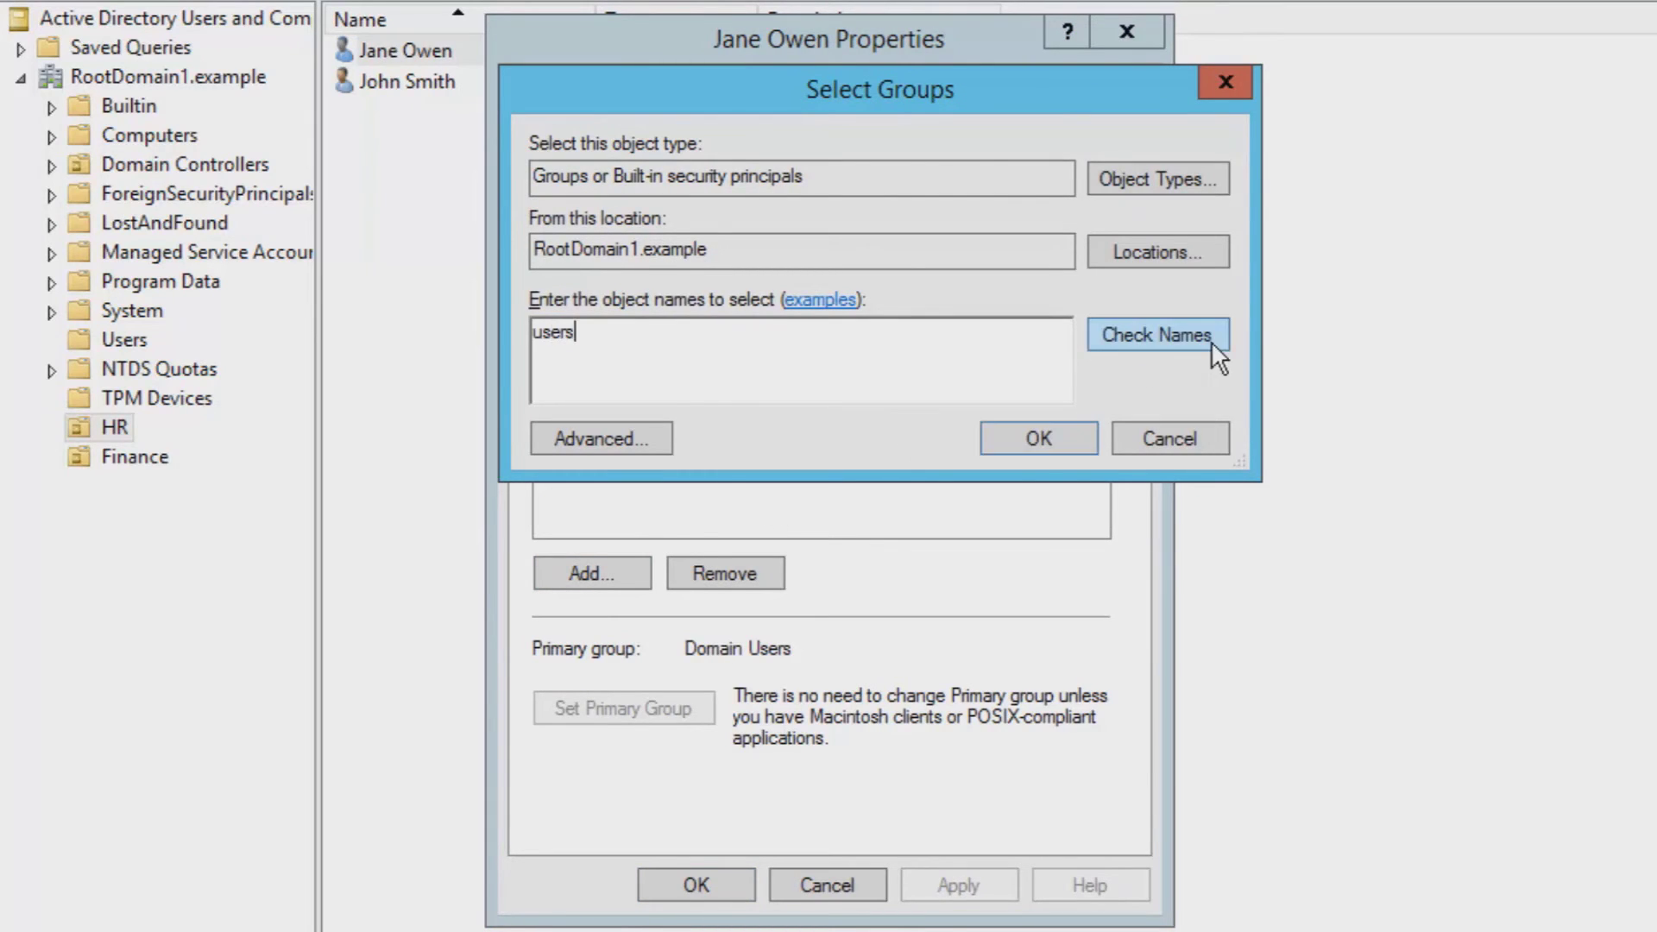
pyautogui.click(1118, 350)
pyautogui.click(1078, 440)
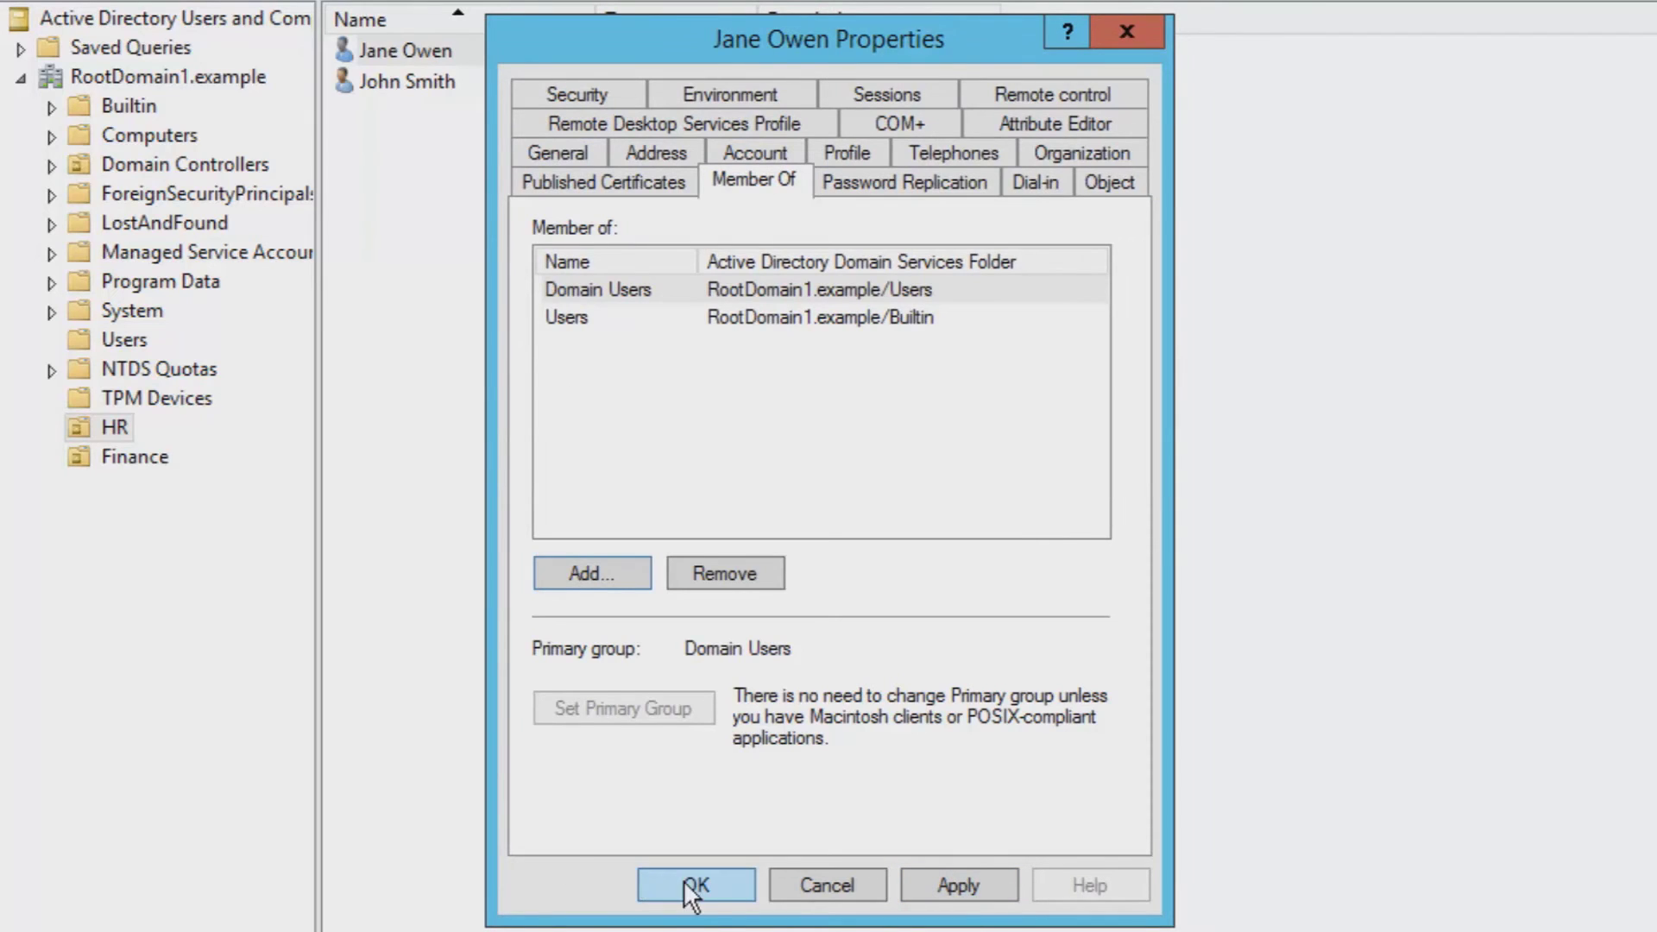
pyautogui.click(717, 887)
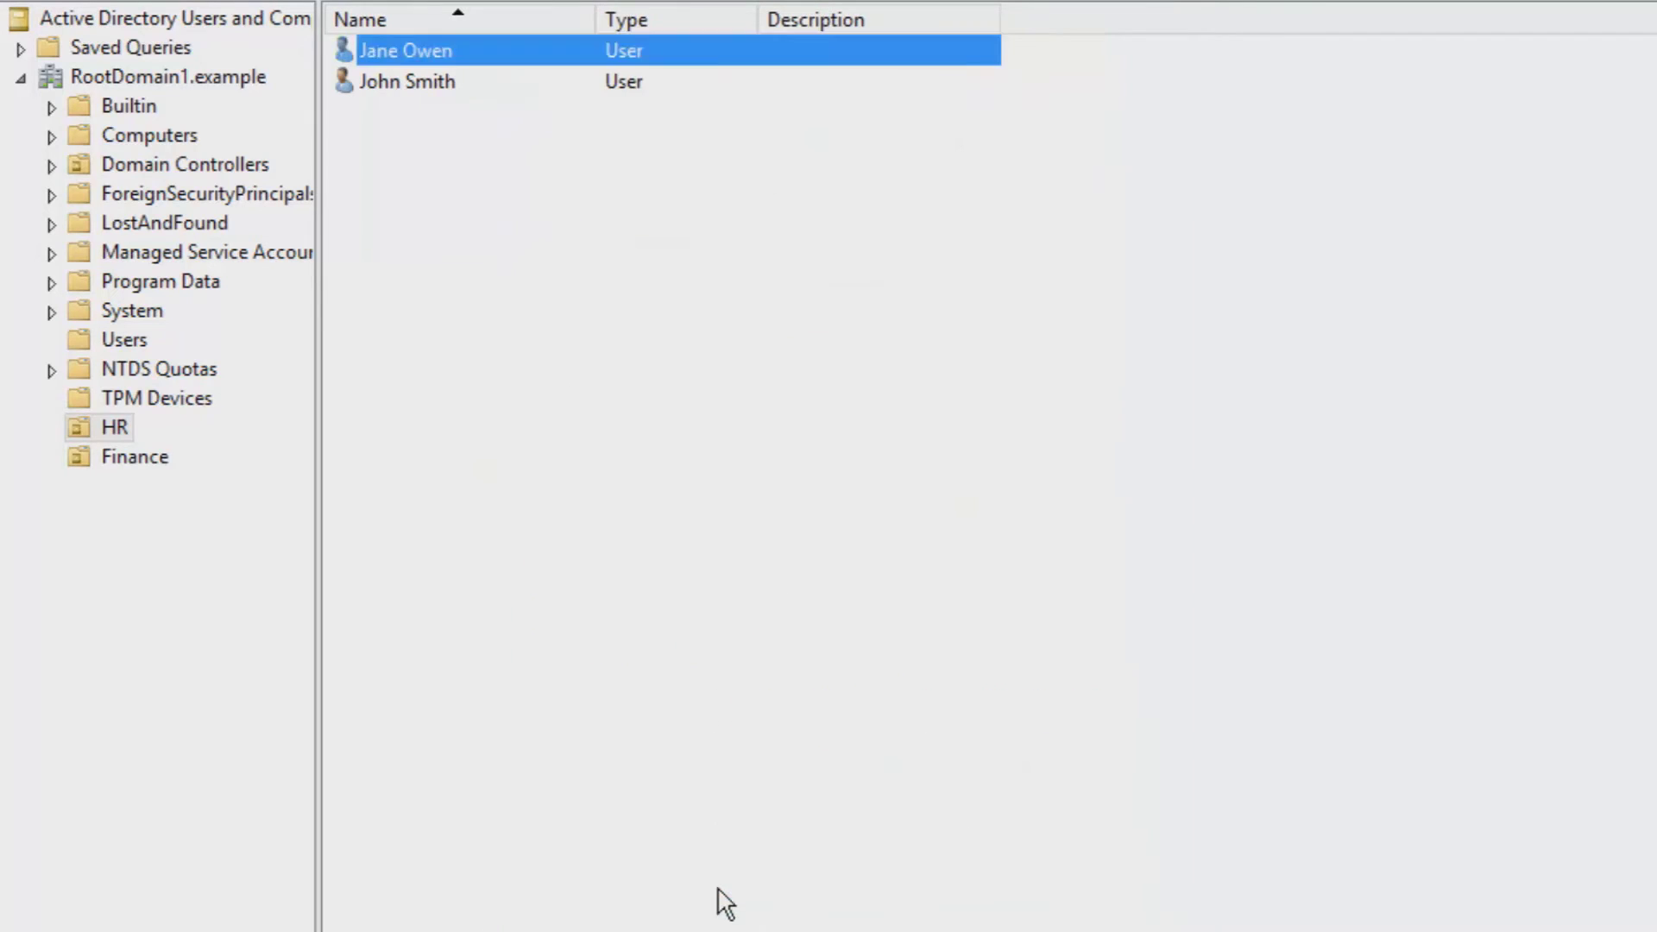
pyautogui.click(413, 52)
pyautogui.click(541, 212)
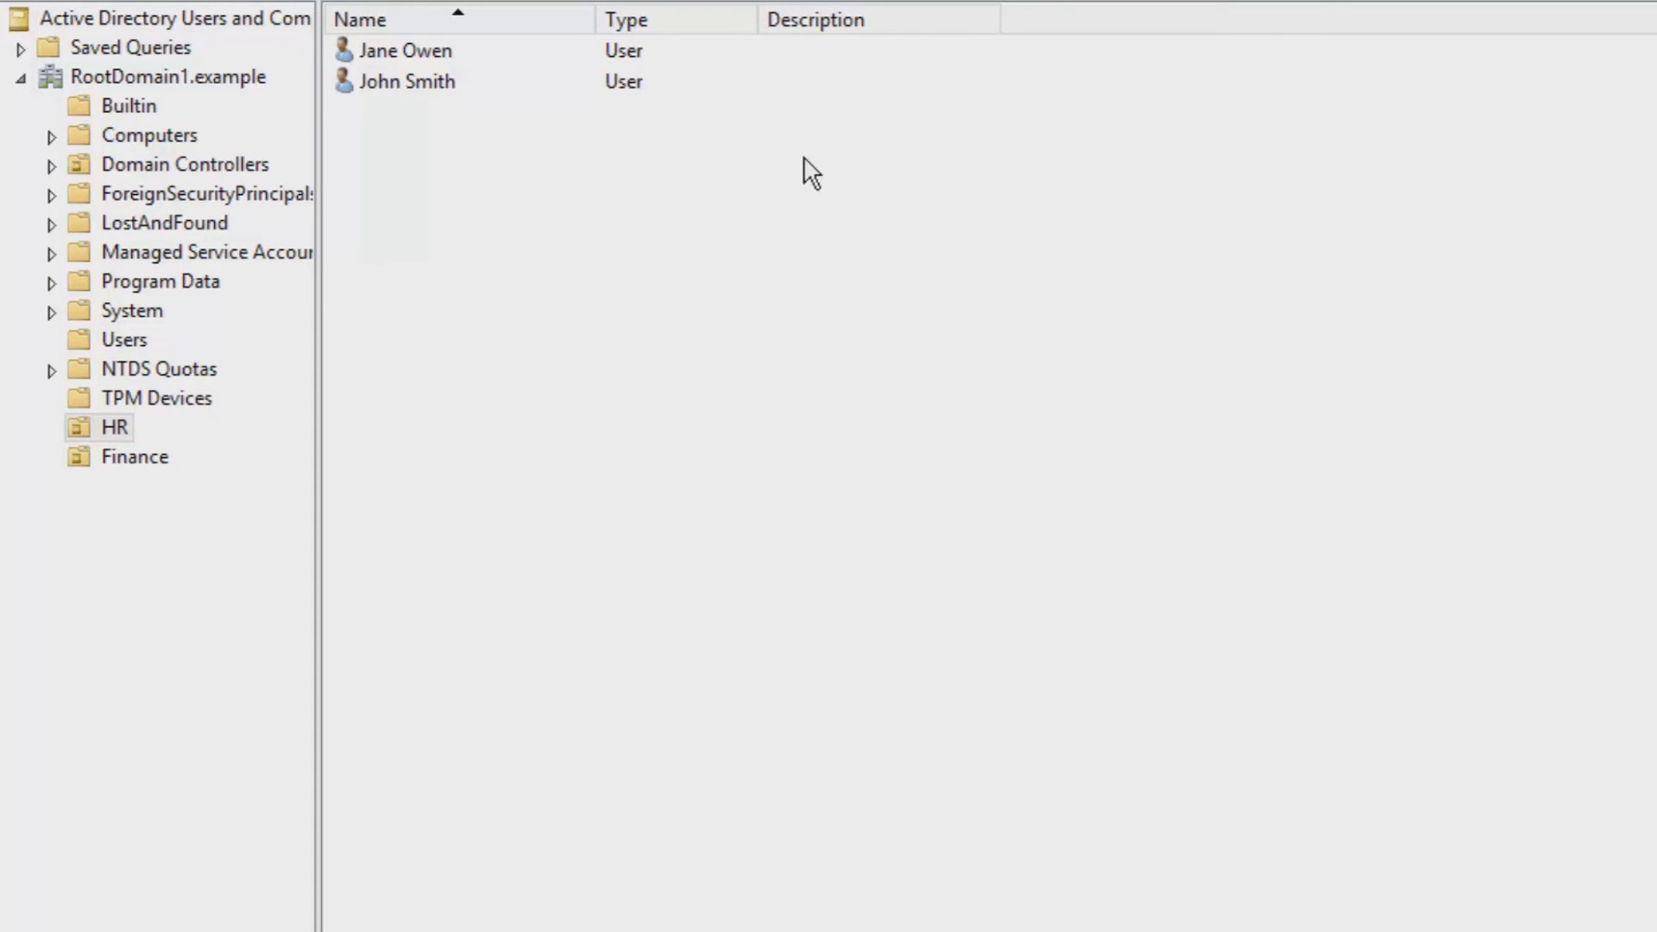
pyautogui.doubleClick(377, 42)
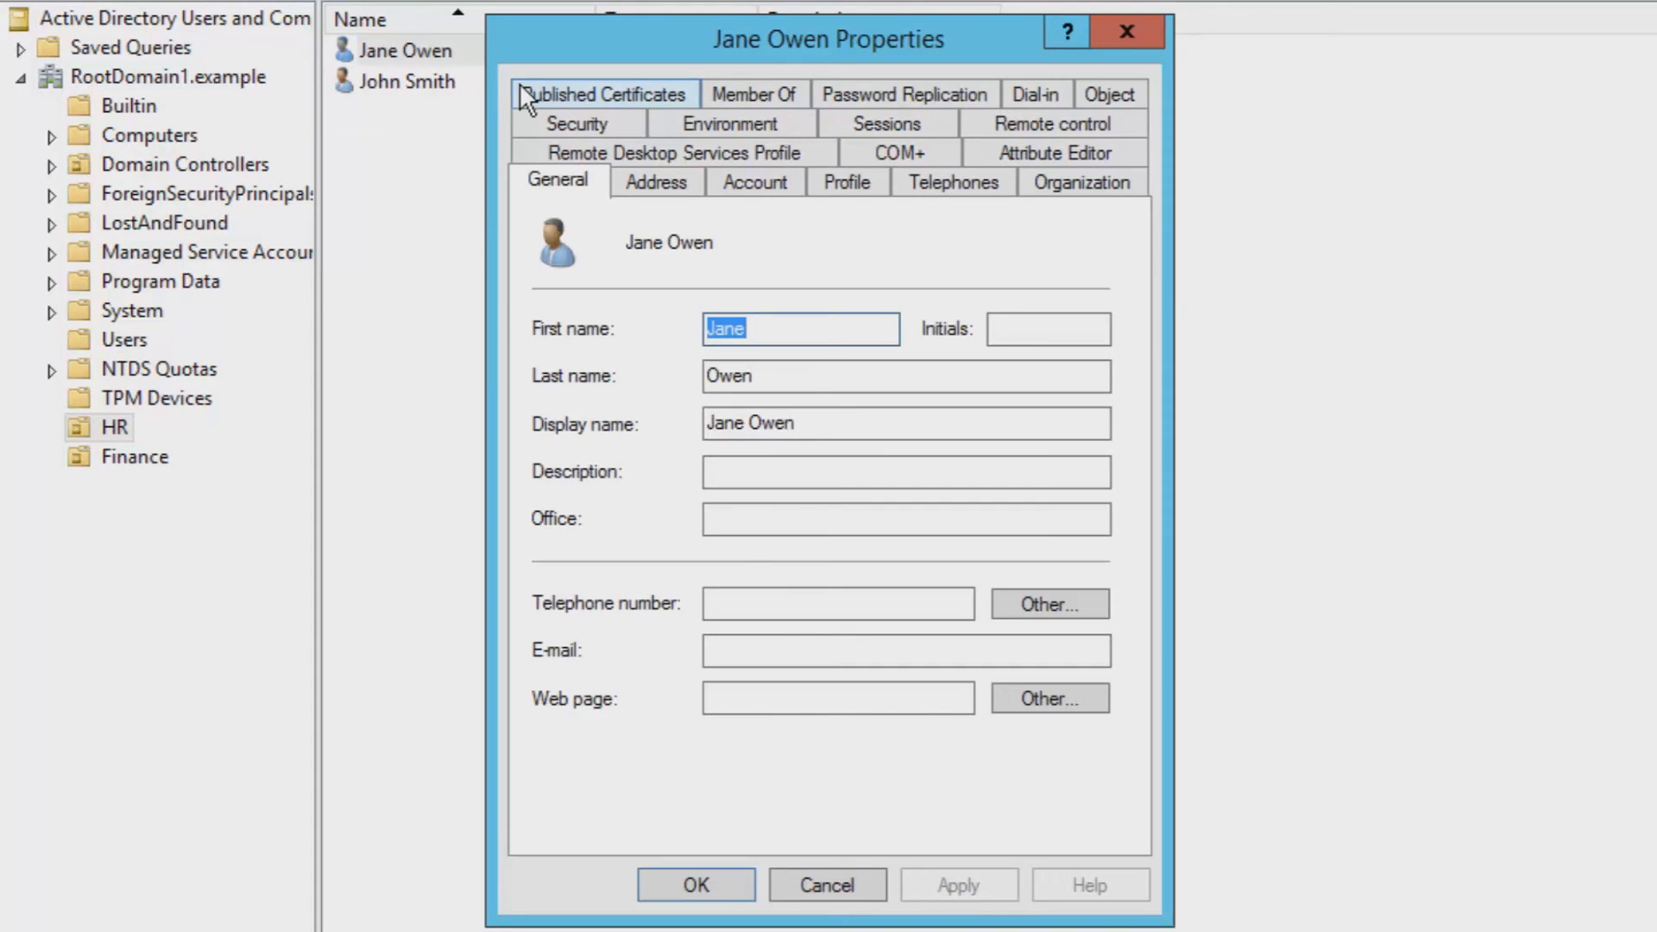
pyautogui.click(1149, 35)
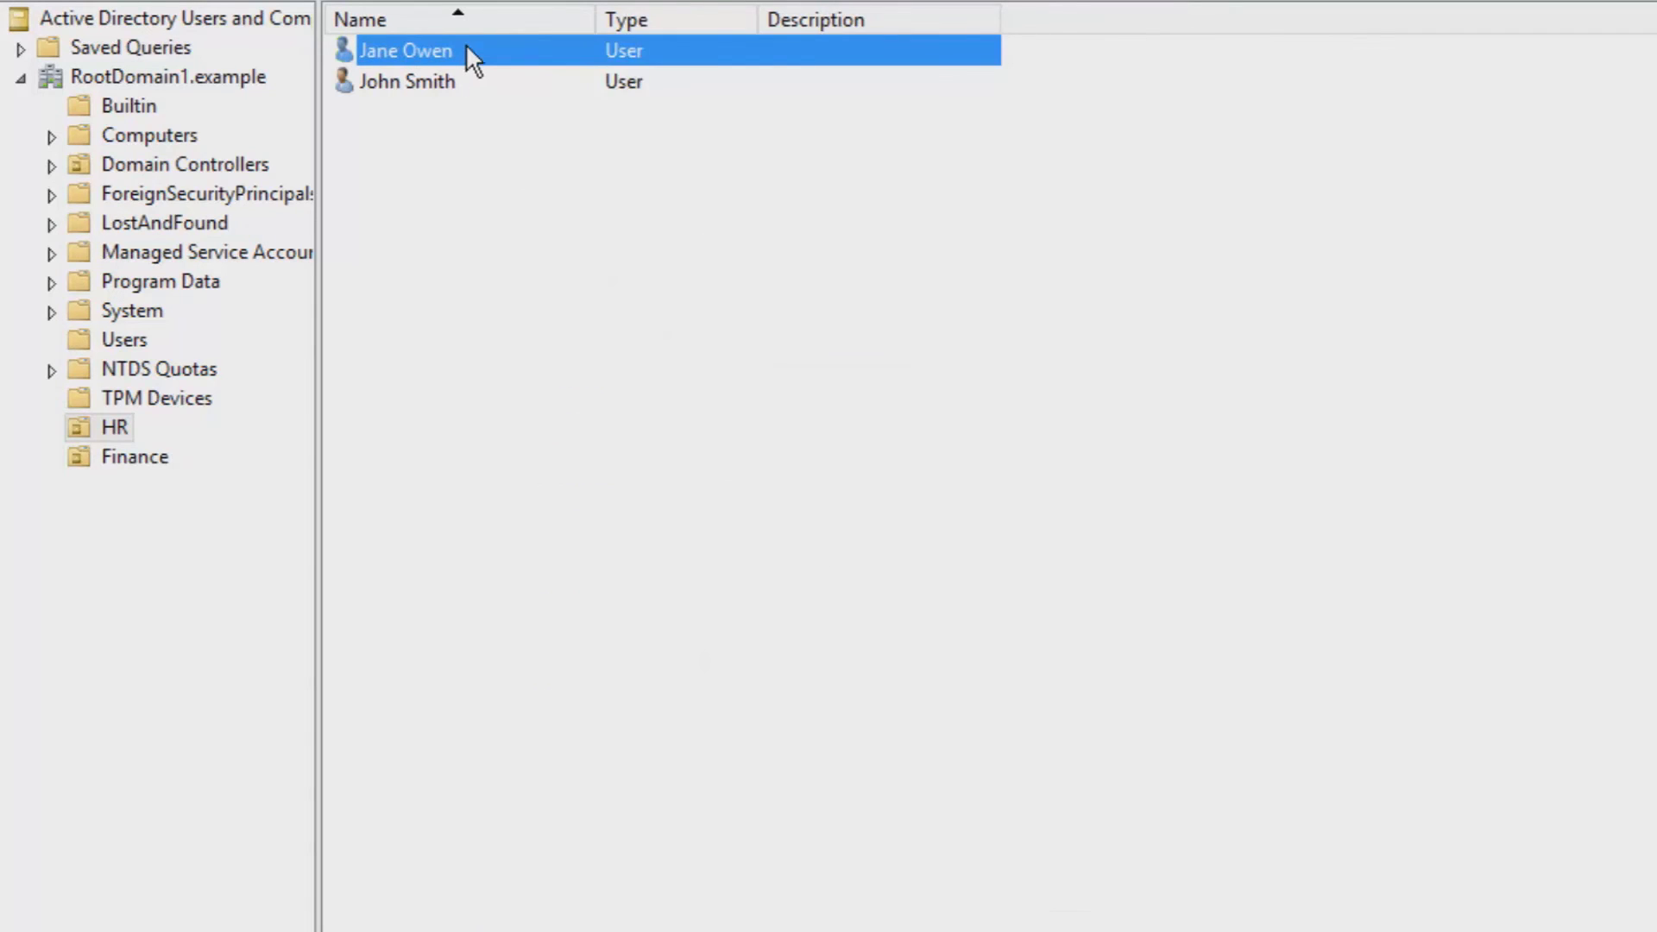
pyautogui.rightClick(466, 48)
pyautogui.click(602, 514)
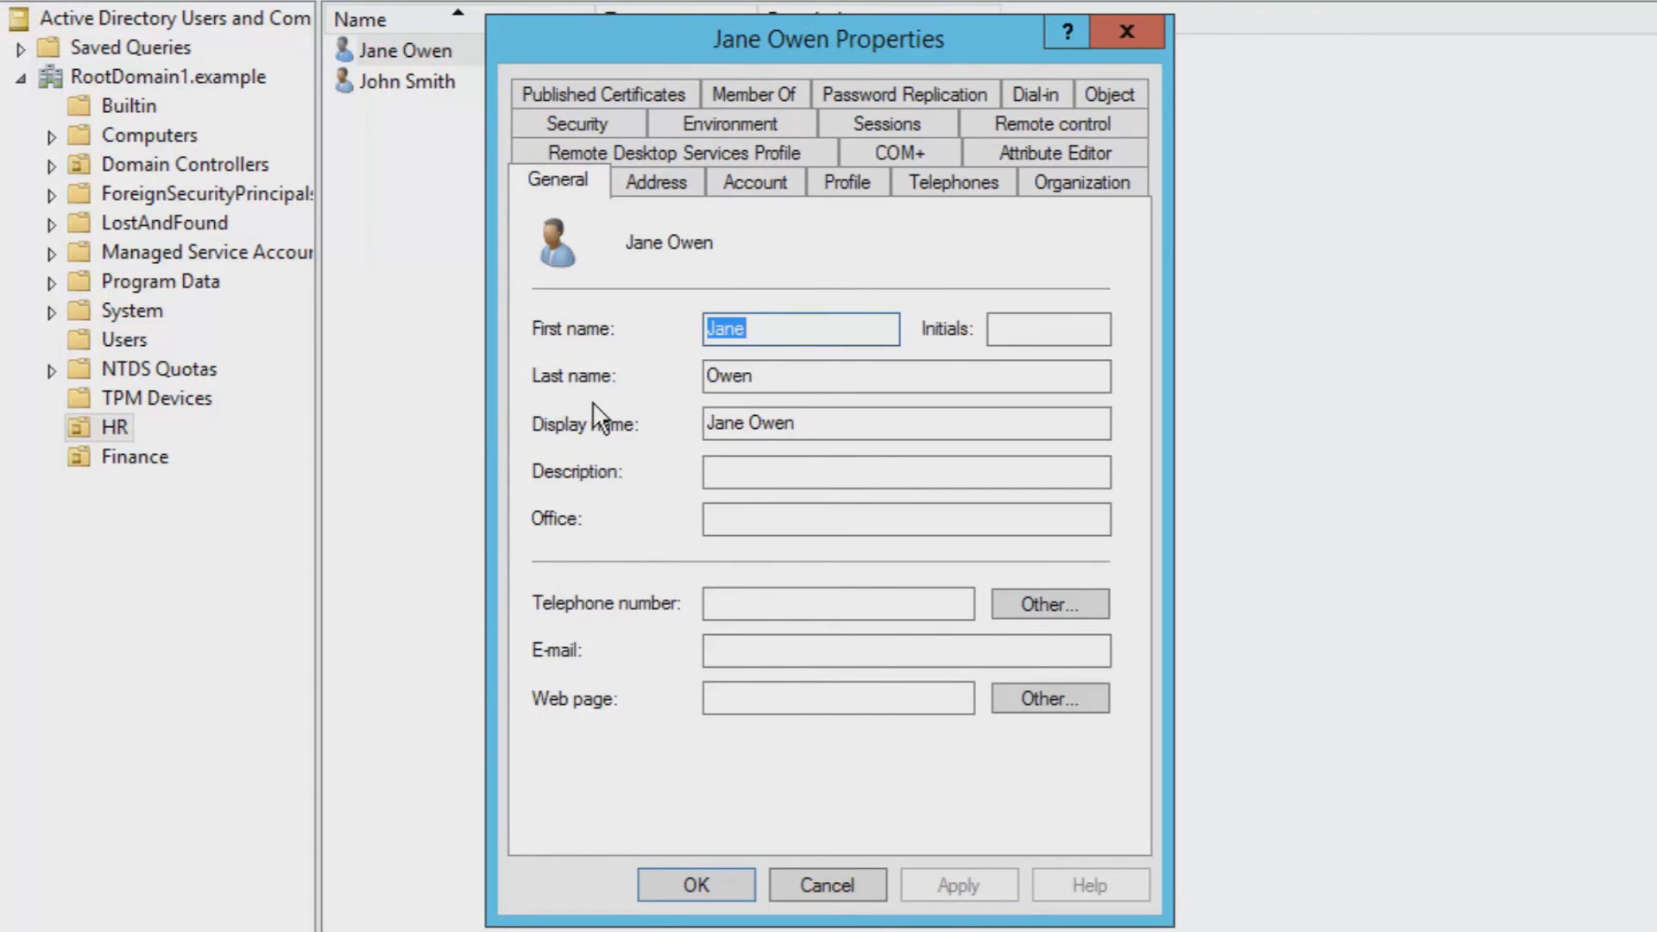
# - In Logon Hours, deny weekend logons between 07:00 and 17:00
pyautogui.click(754, 183)
pyautogui.click(625, 393)
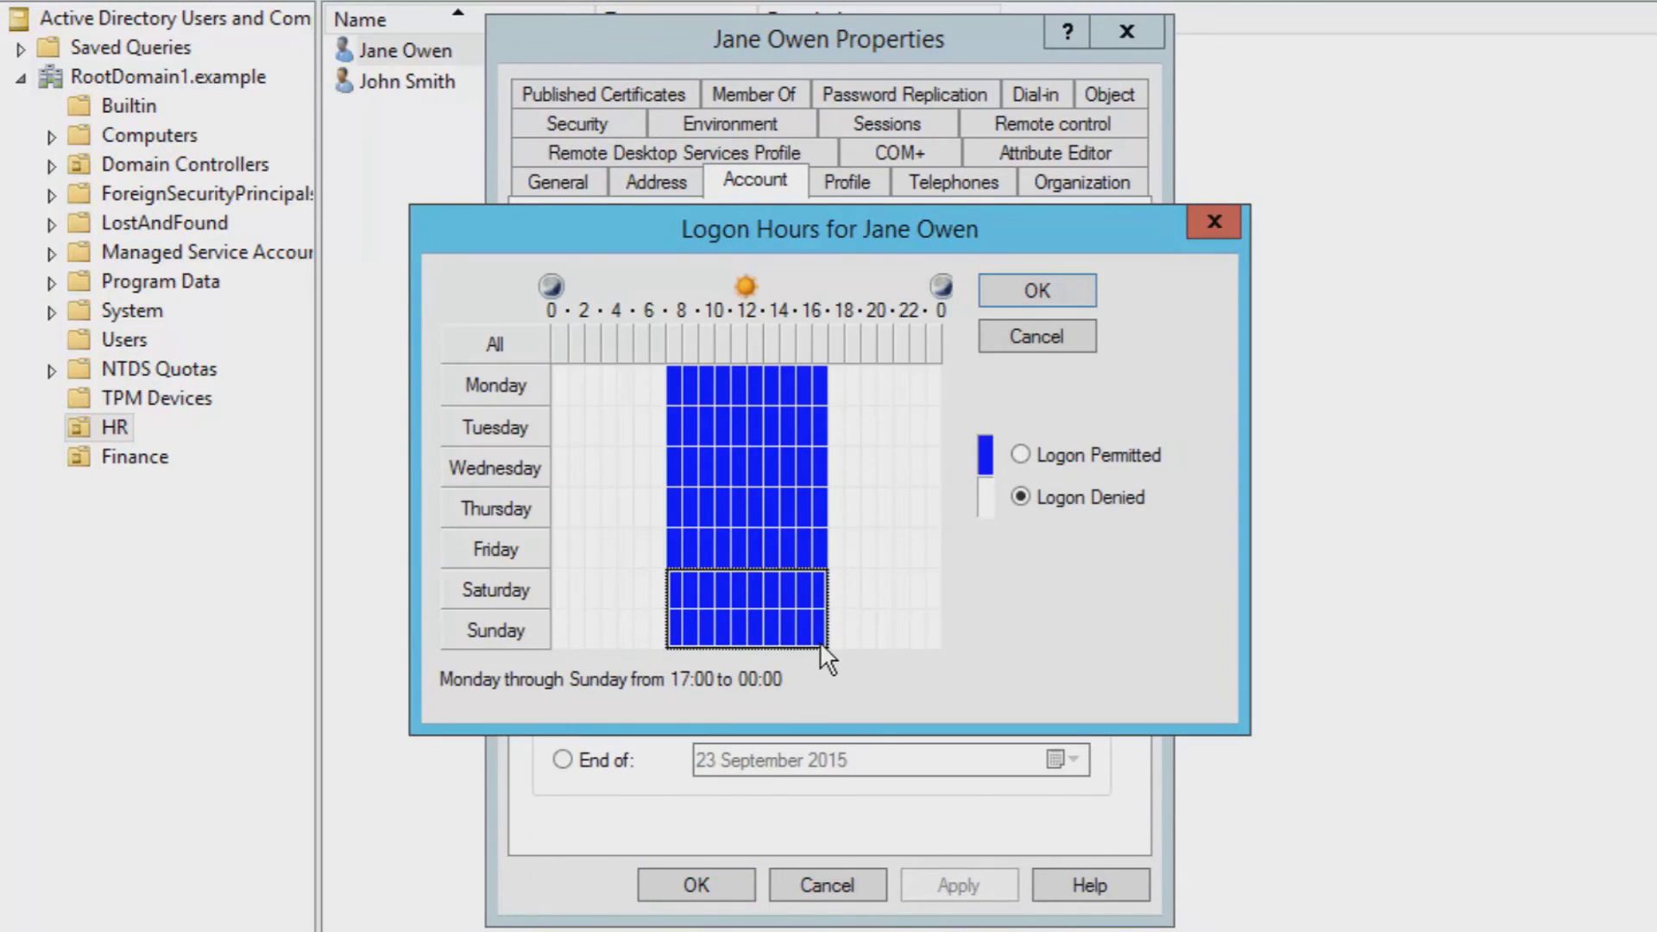
pyautogui.moveTo(820, 641); pyautogui.dragTo(674, 578)
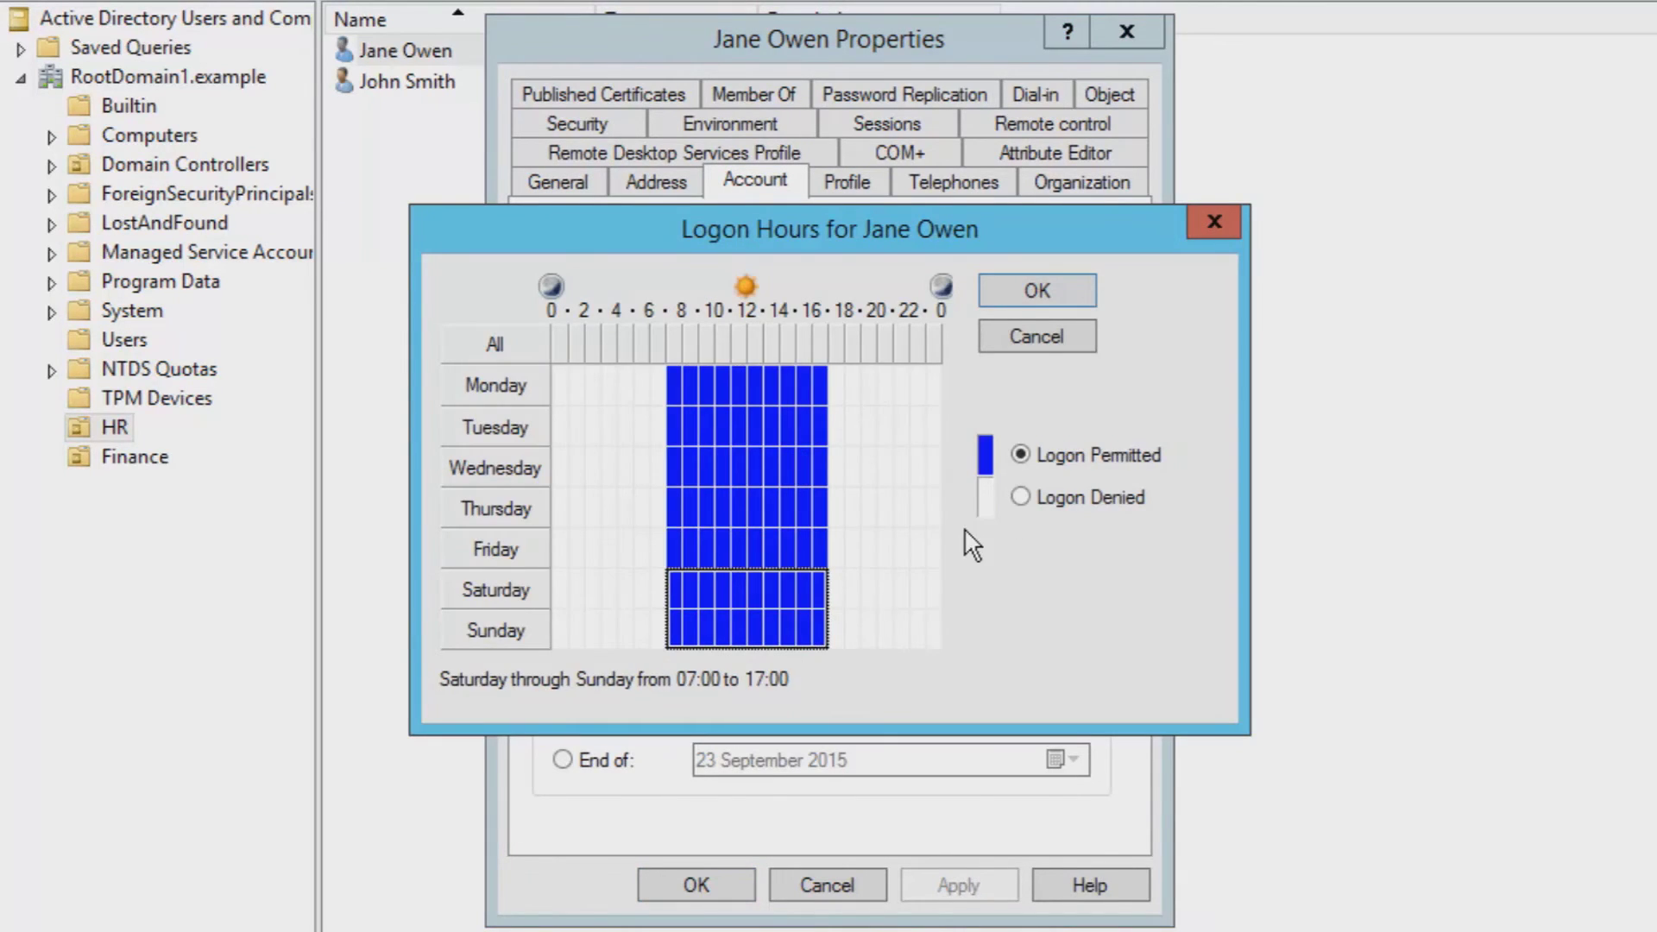
pyautogui.click(1020, 497)
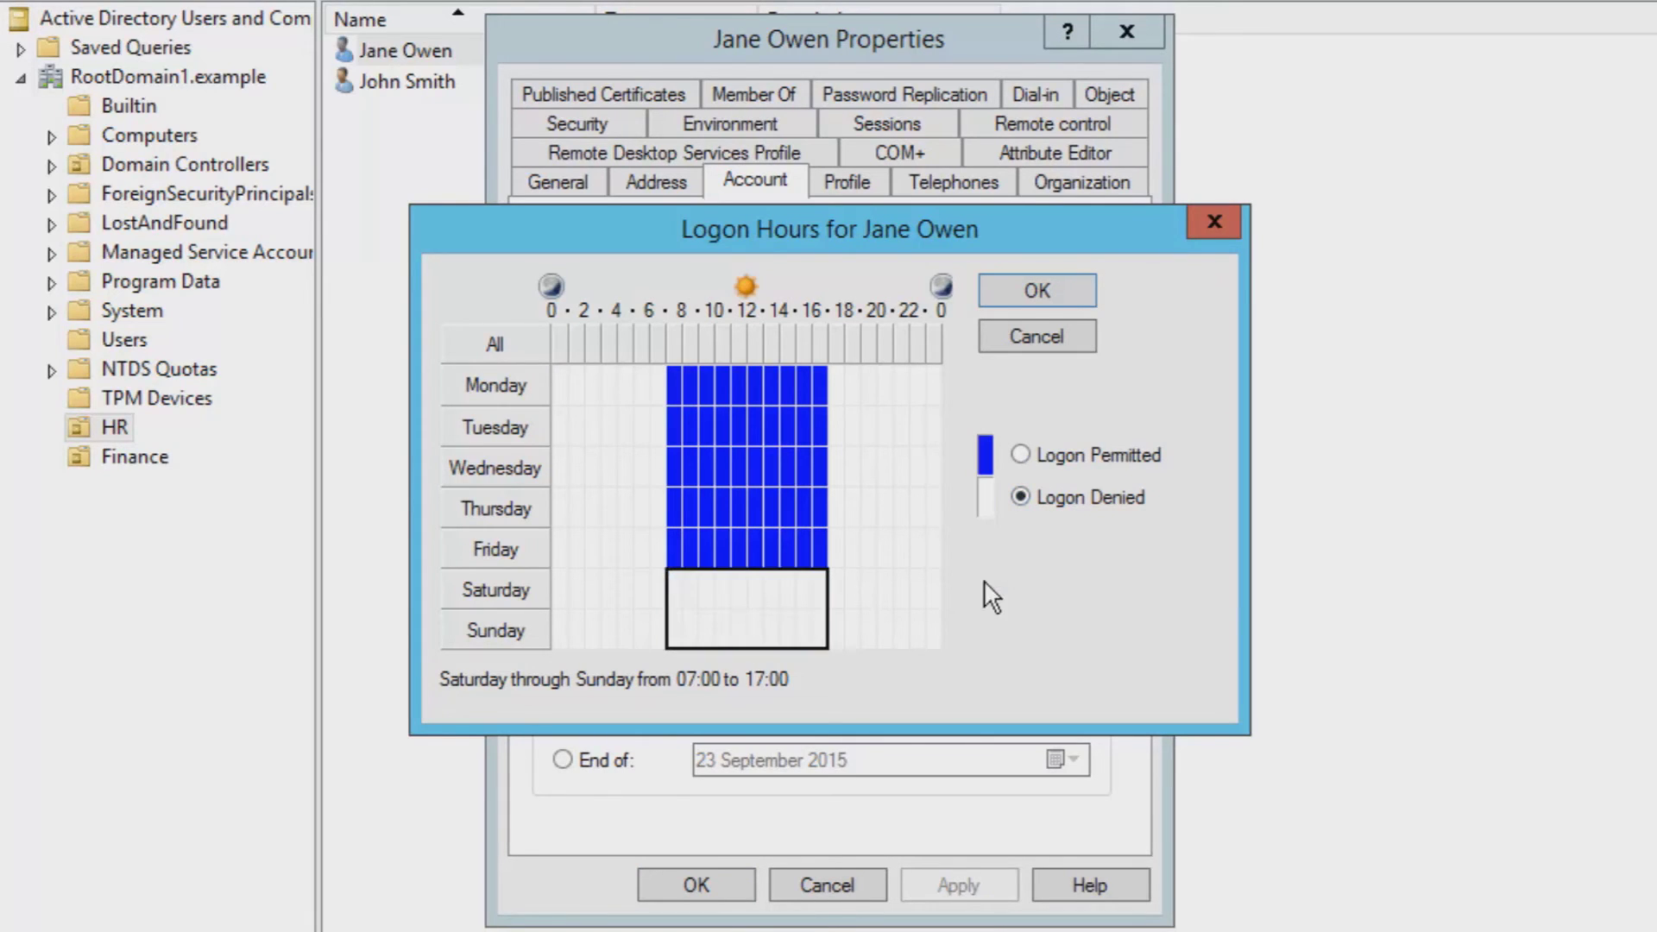
pyautogui.click(1039, 304)
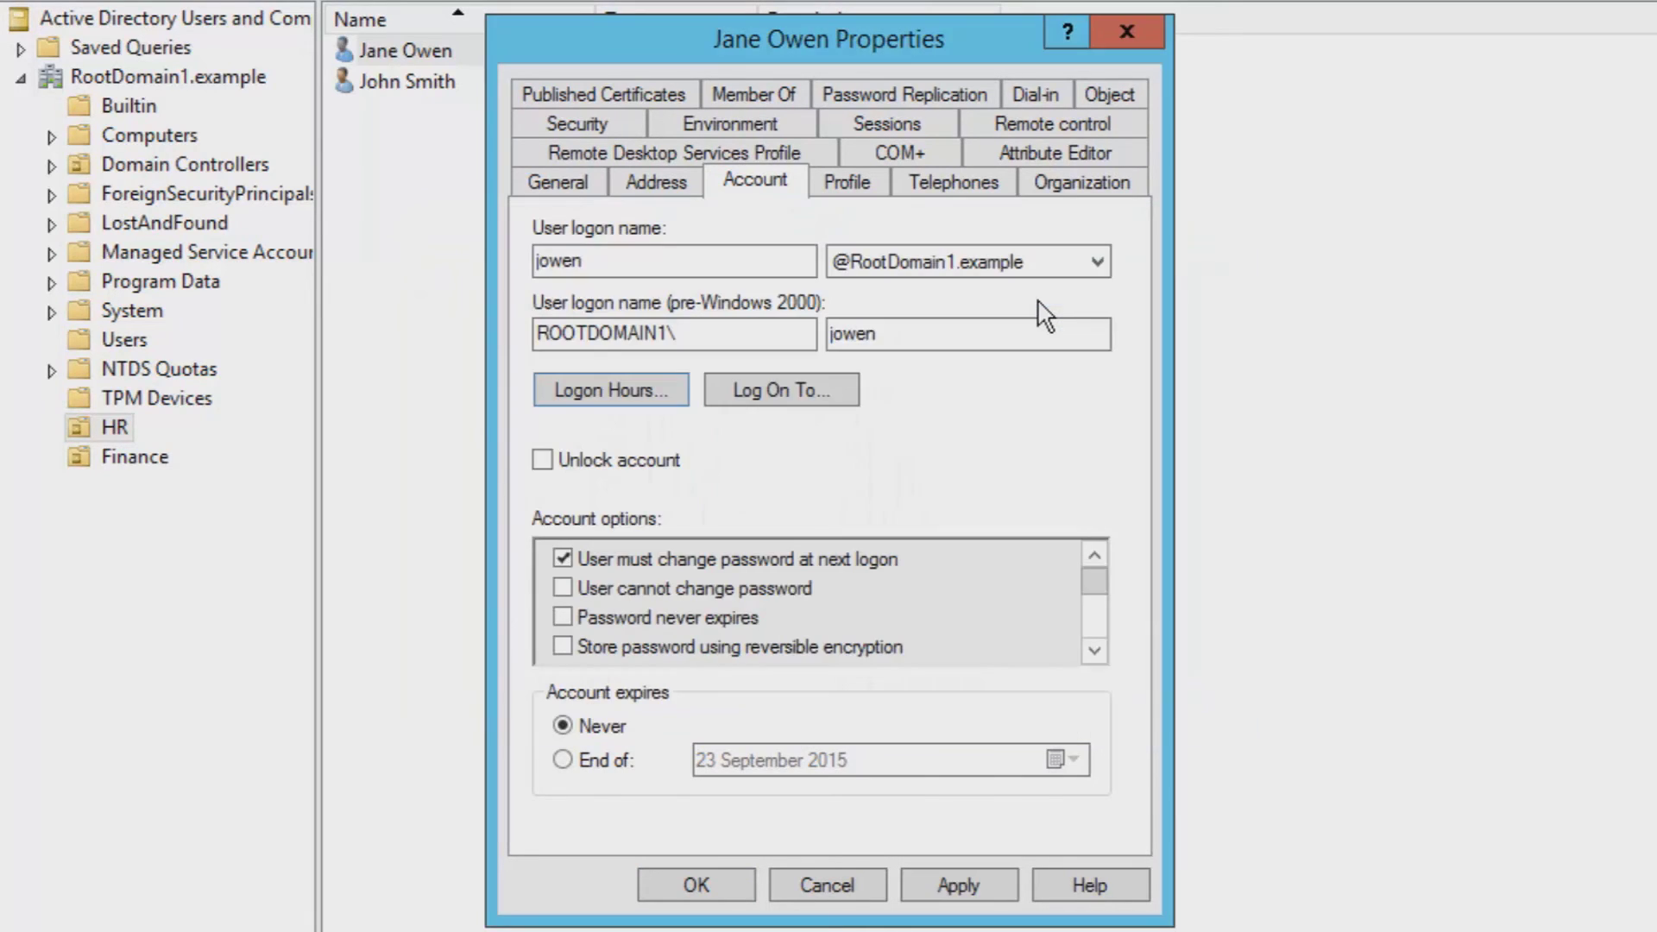
# - Restrict the user to logging on only to the computer system1
pyautogui.click(826, 391)
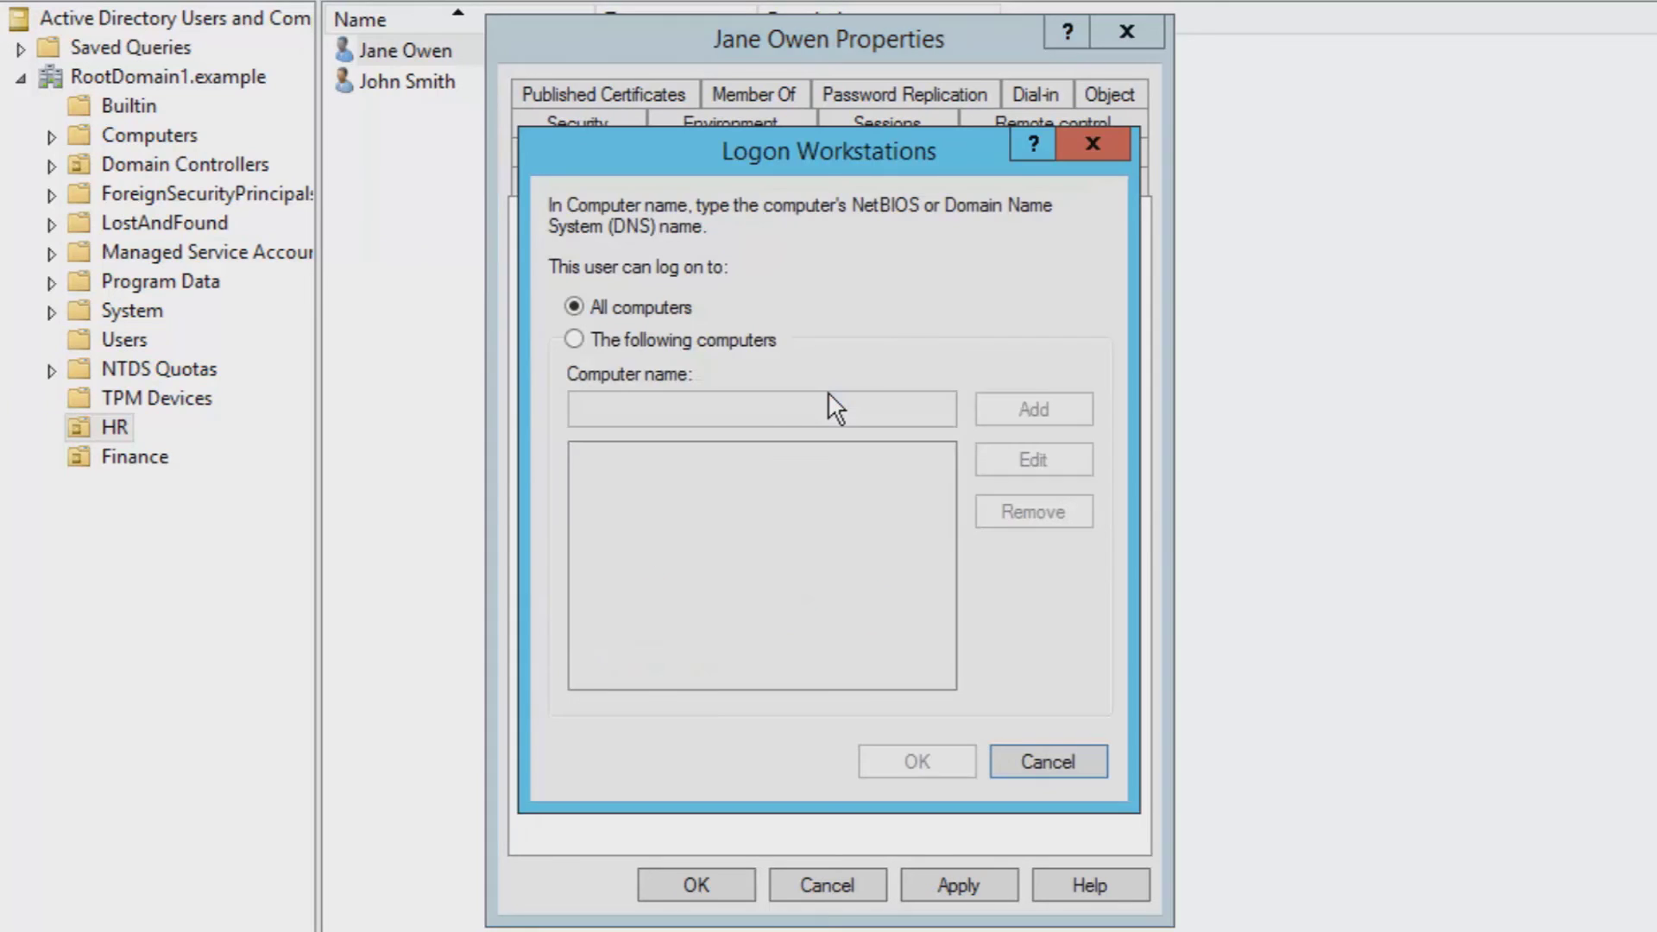
pyautogui.click(635, 339)
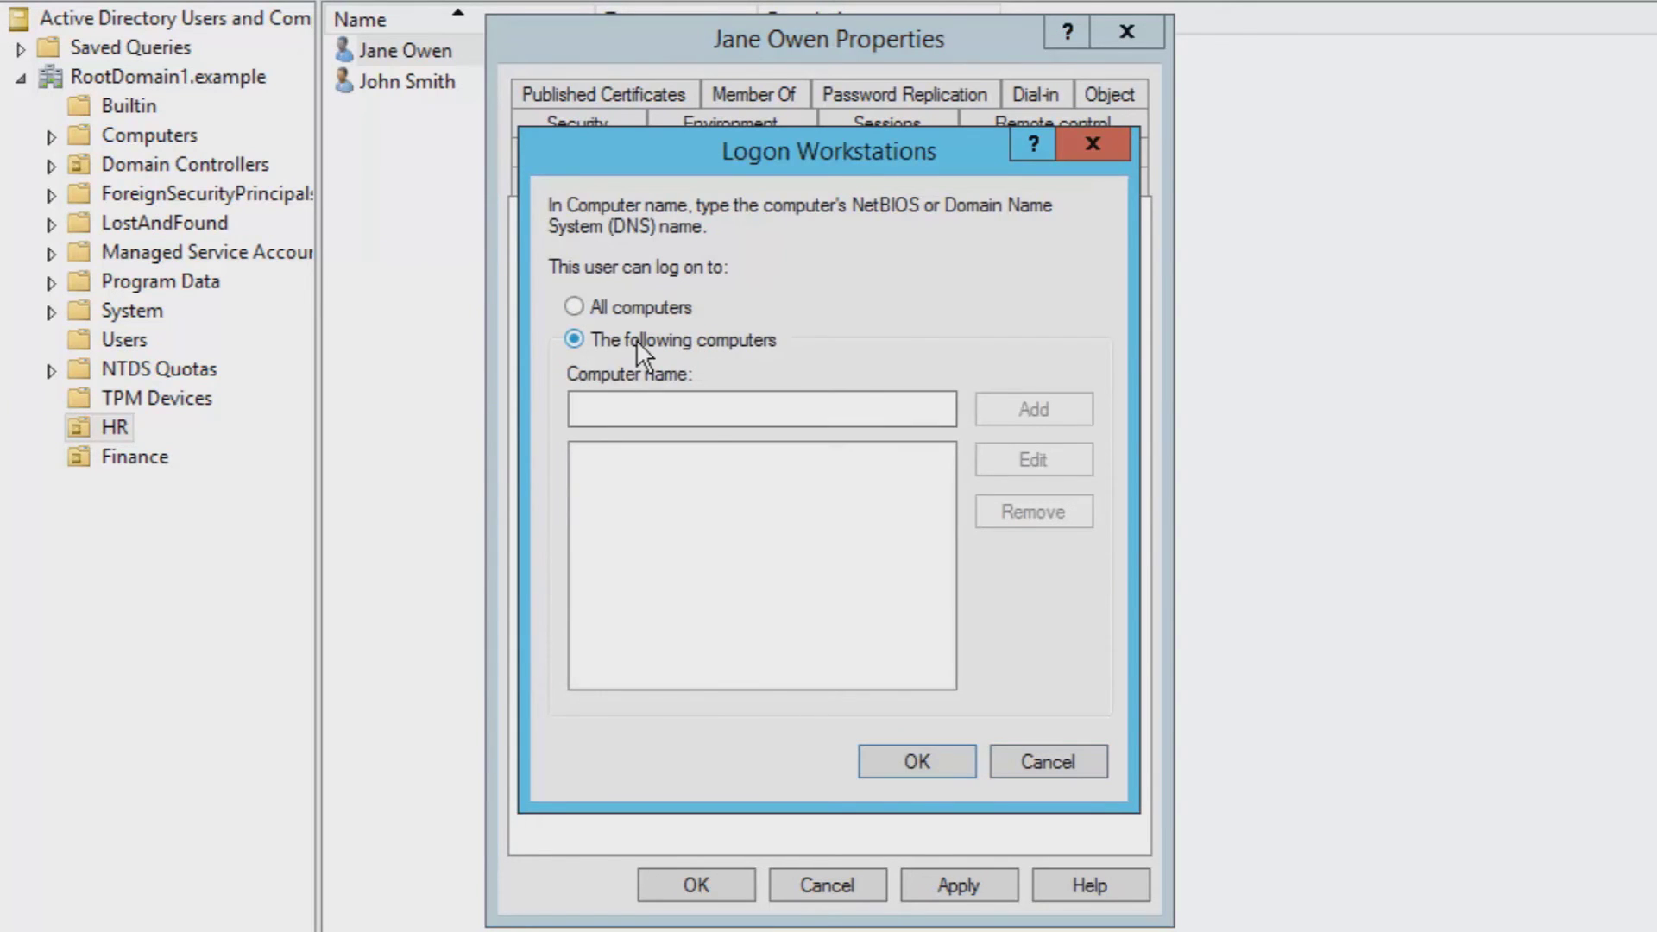
pyautogui.write('system1')
pyautogui.click(1034, 409)
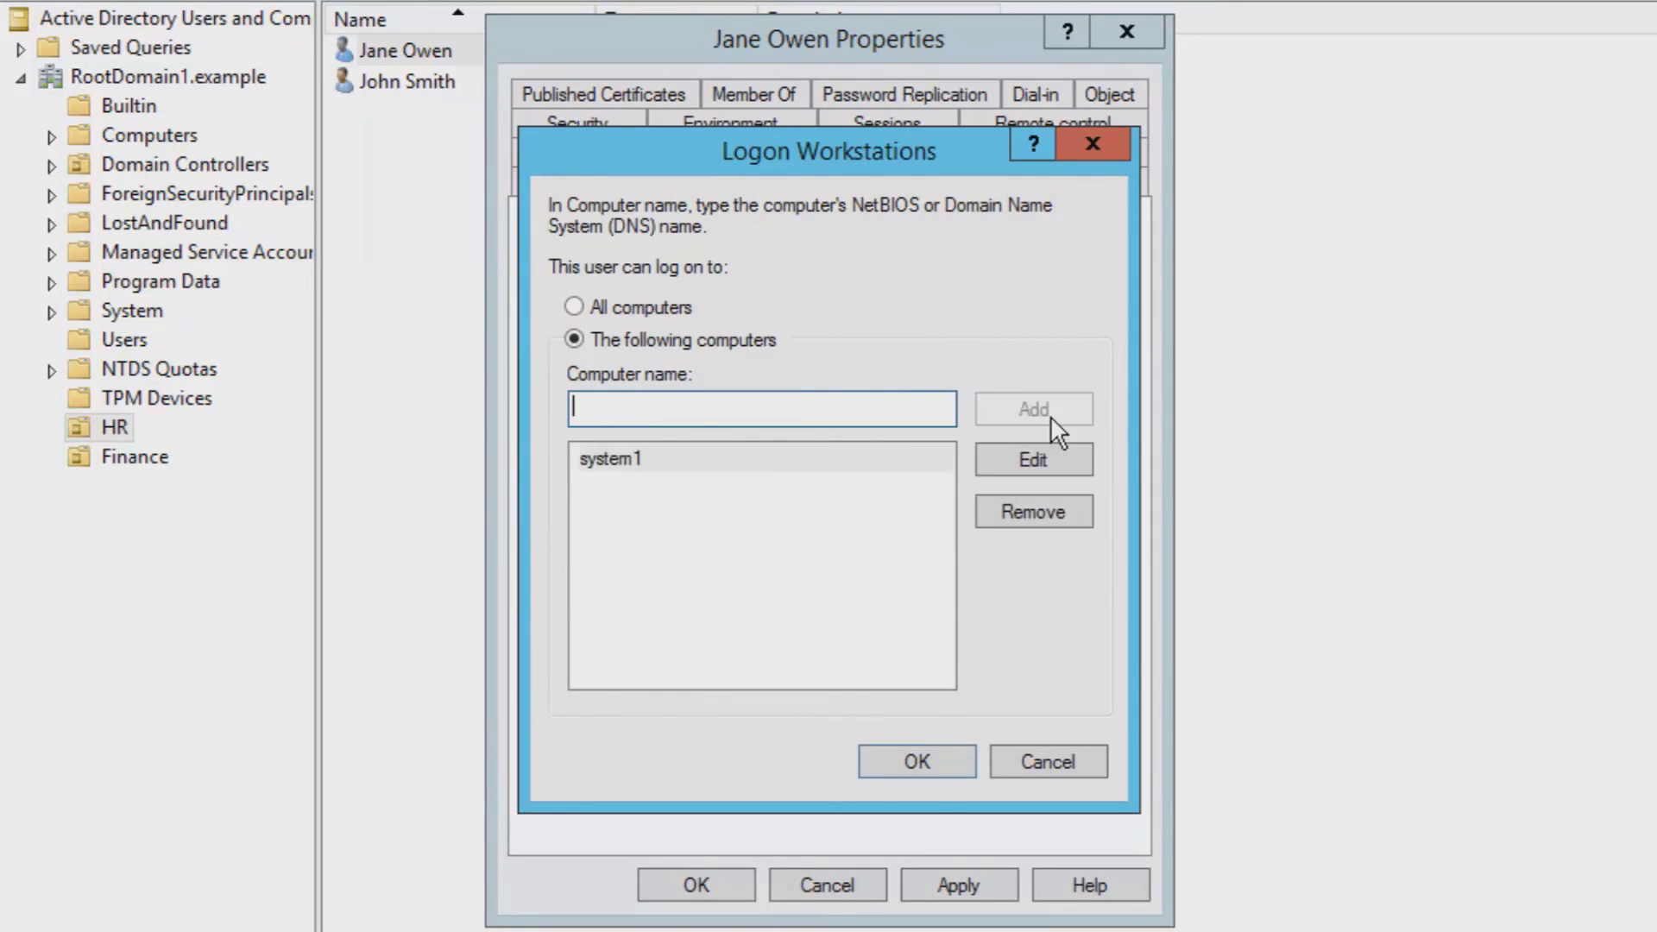
pyautogui.click(916, 761)
# - Set the account to expire on 16 September 2015 and apply
pyautogui.click(854, 763)
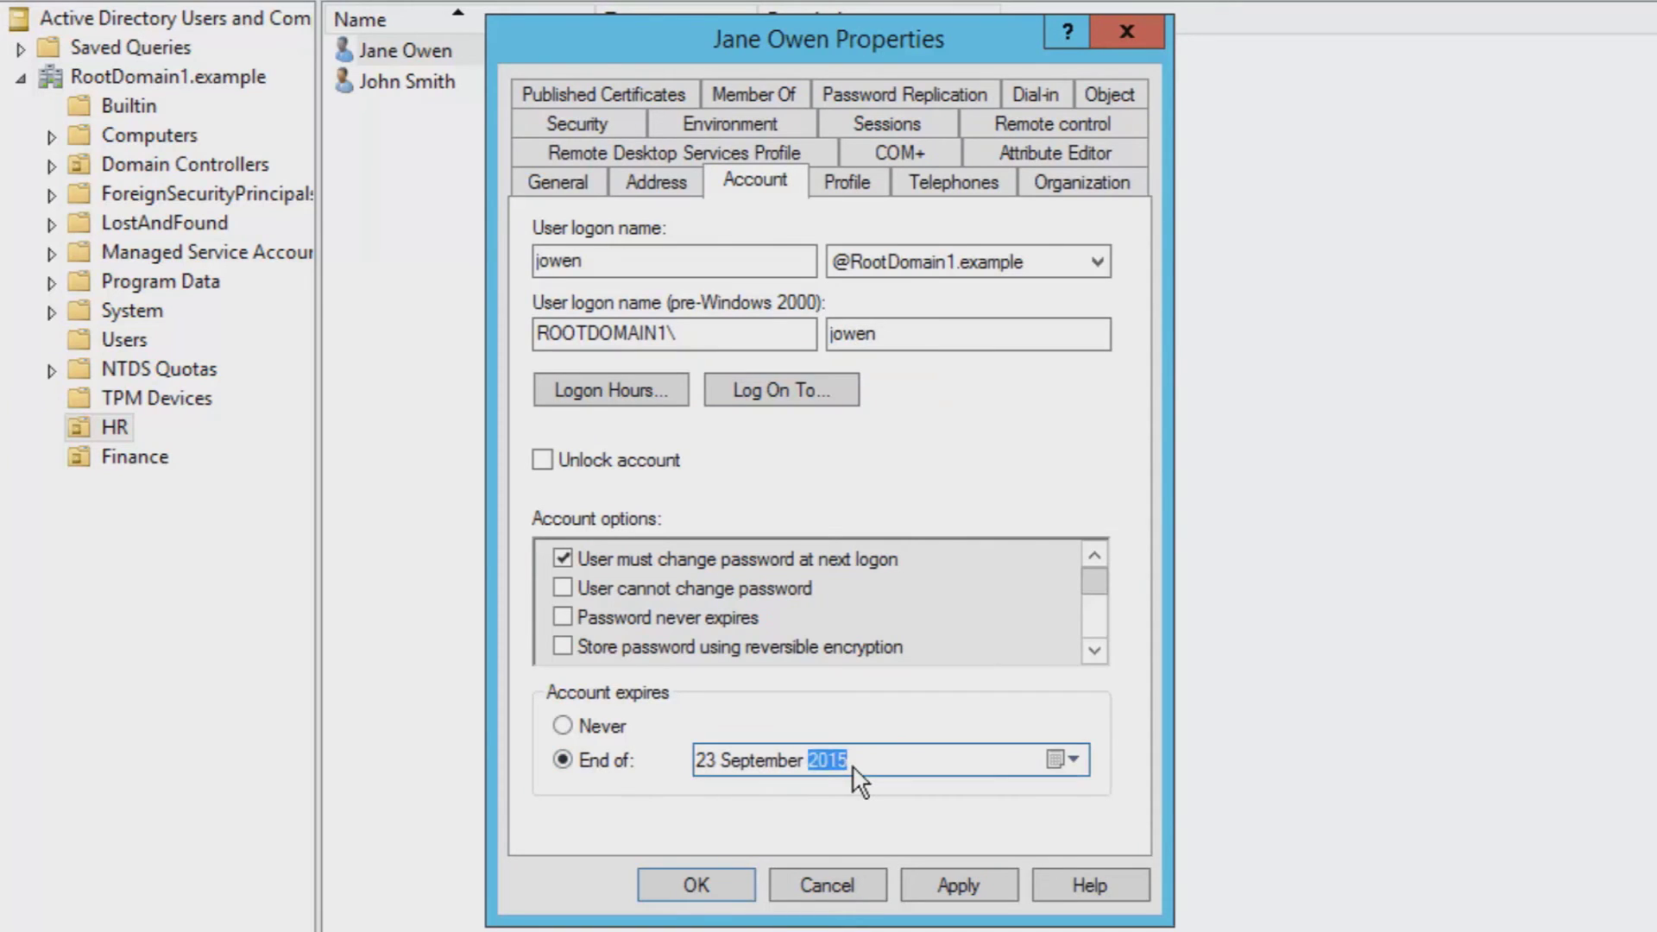
pyautogui.click(1069, 761)
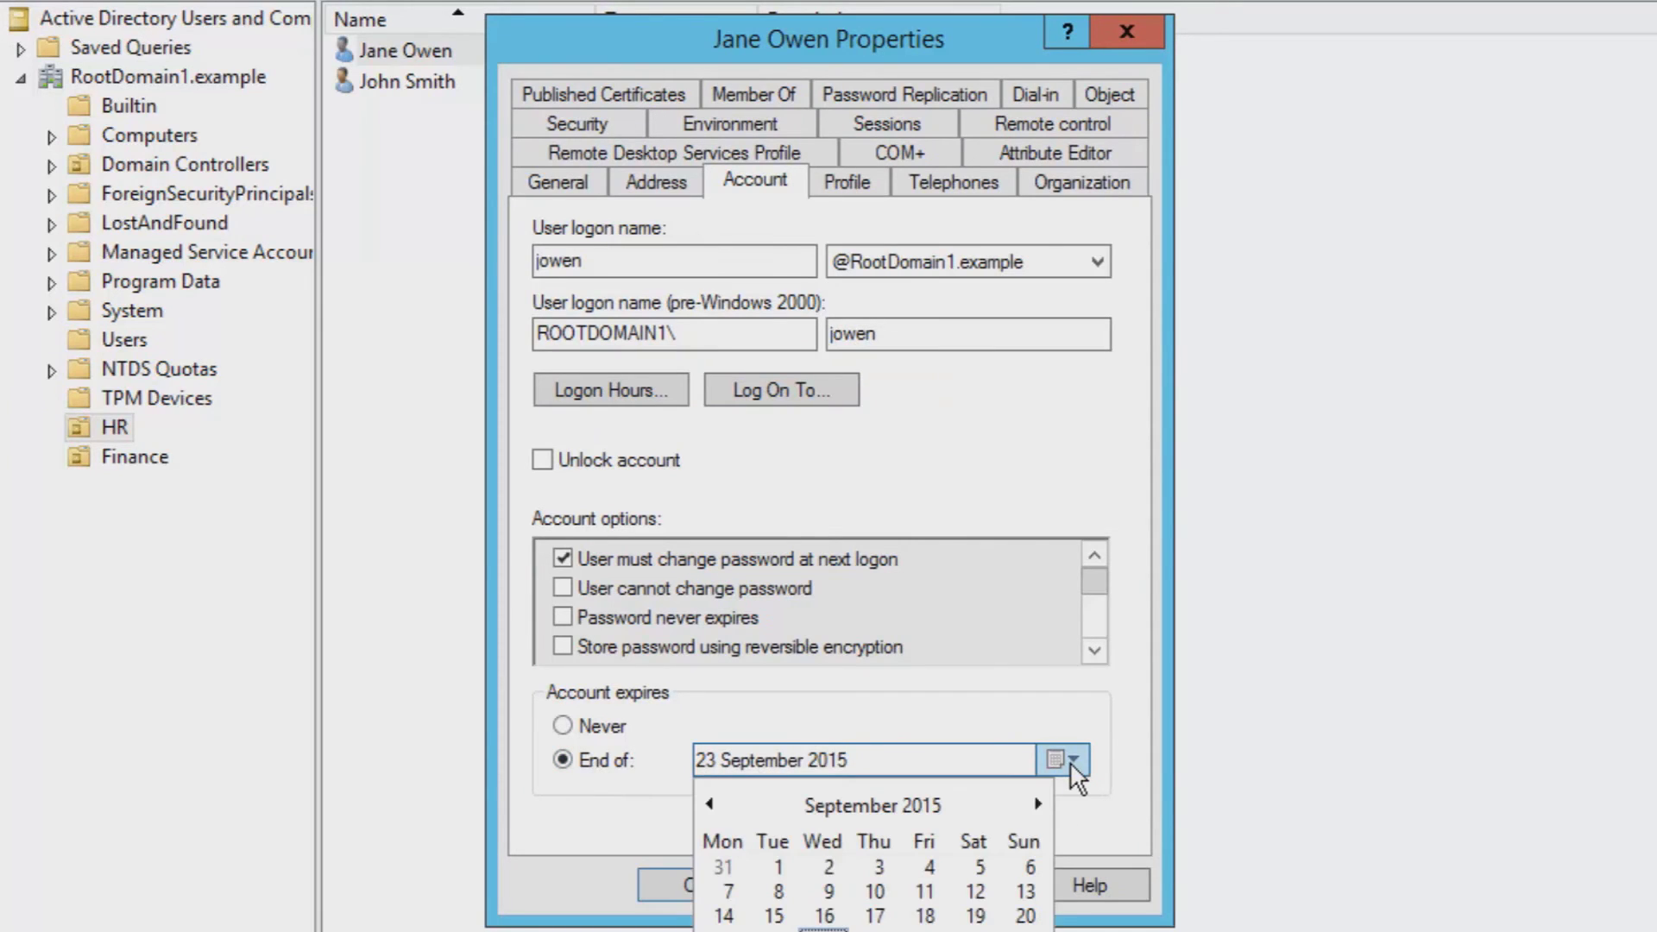
pyautogui.click(1037, 805)
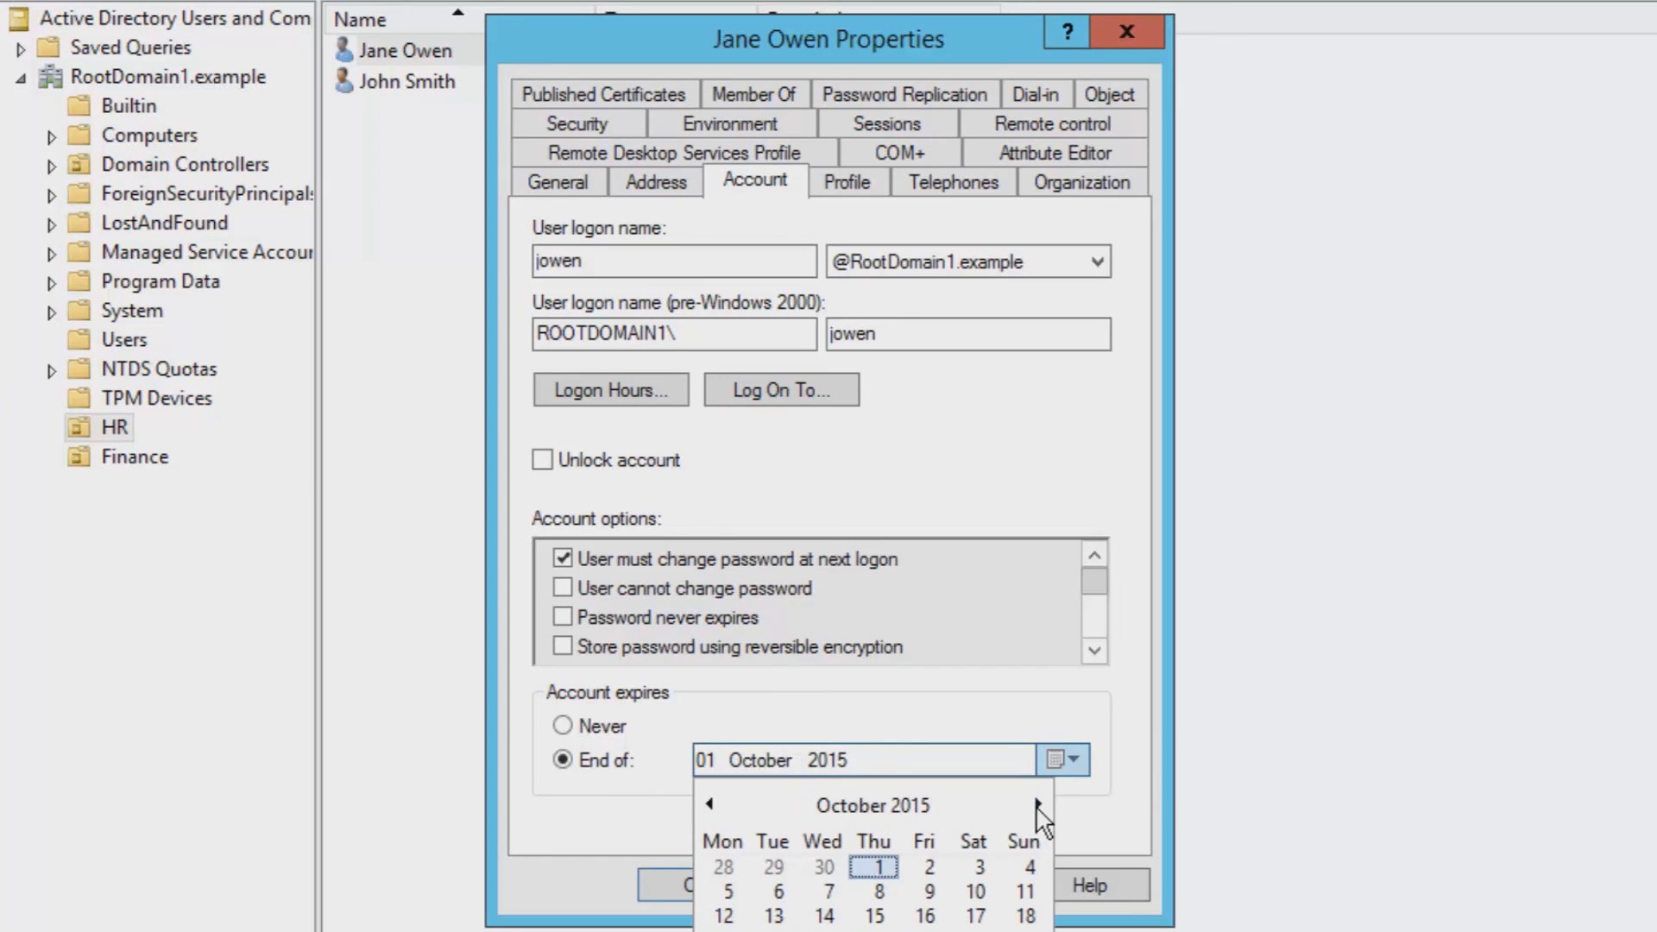
pyautogui.click(706, 804)
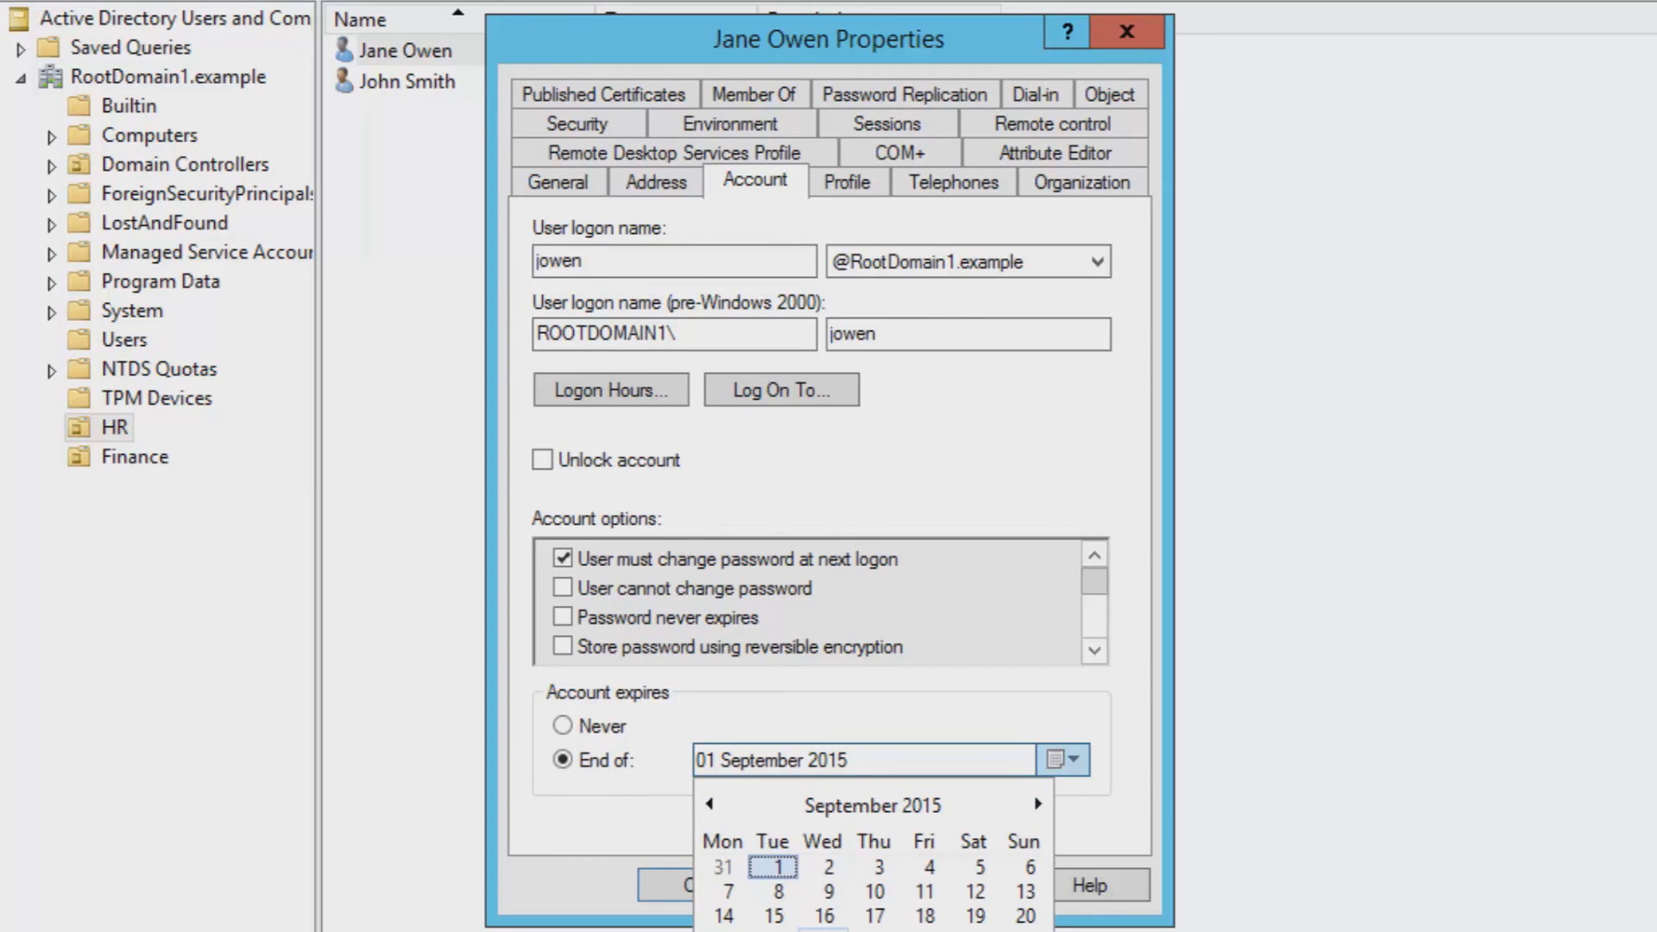
pyautogui.click(820, 914)
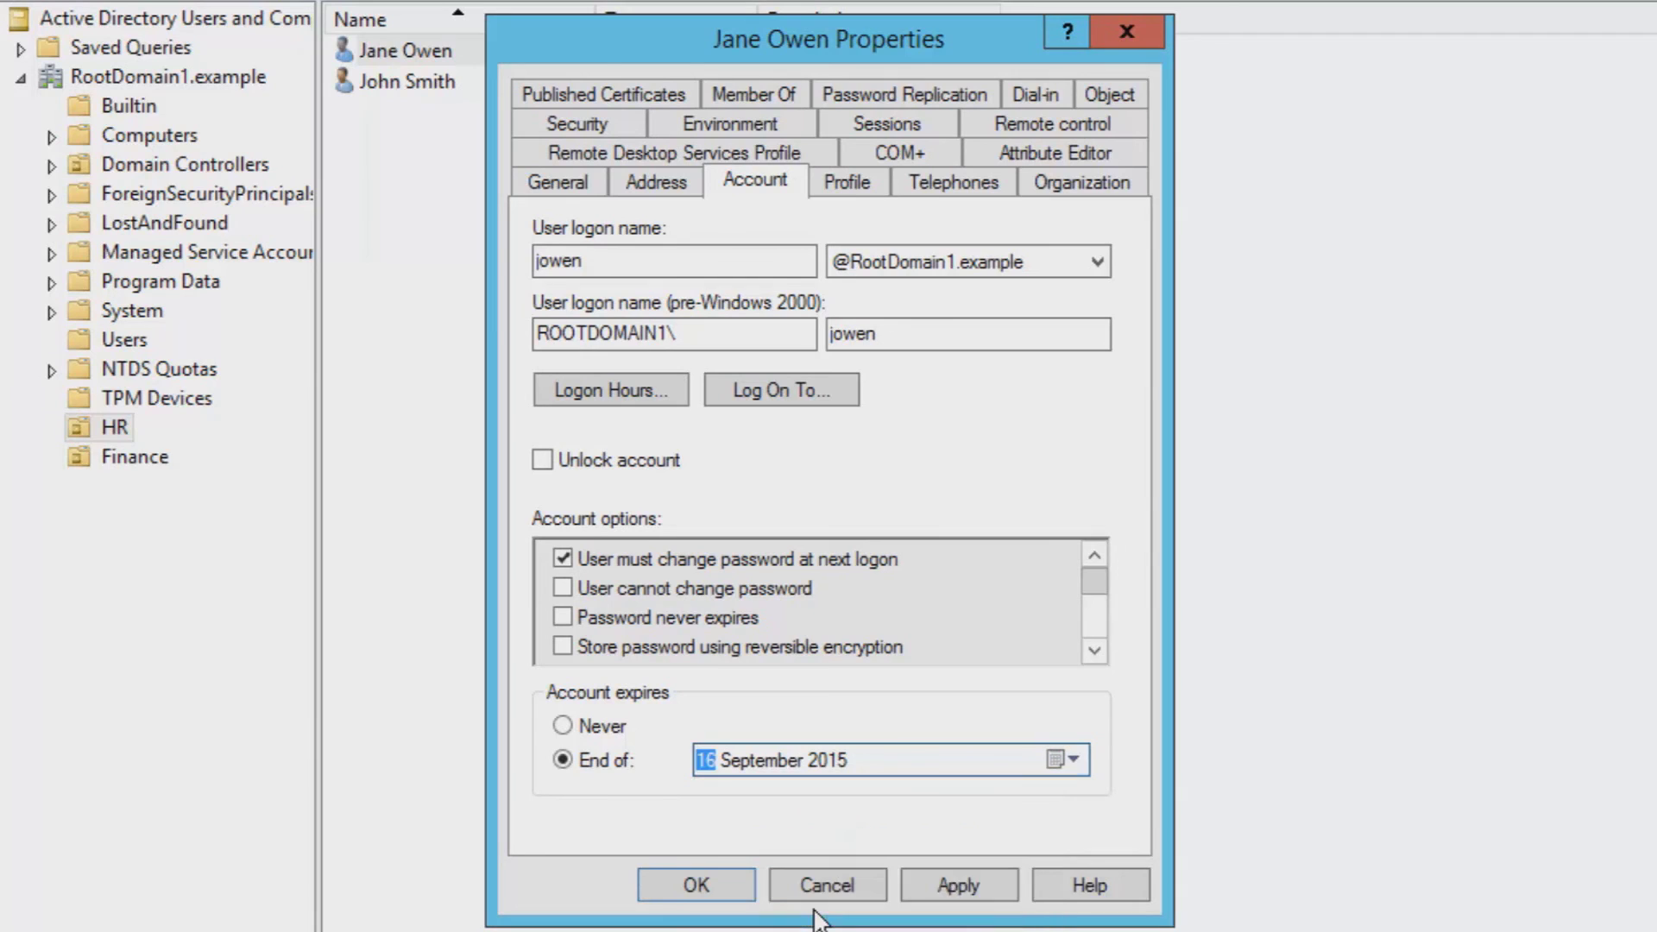
pyautogui.click(958, 884)
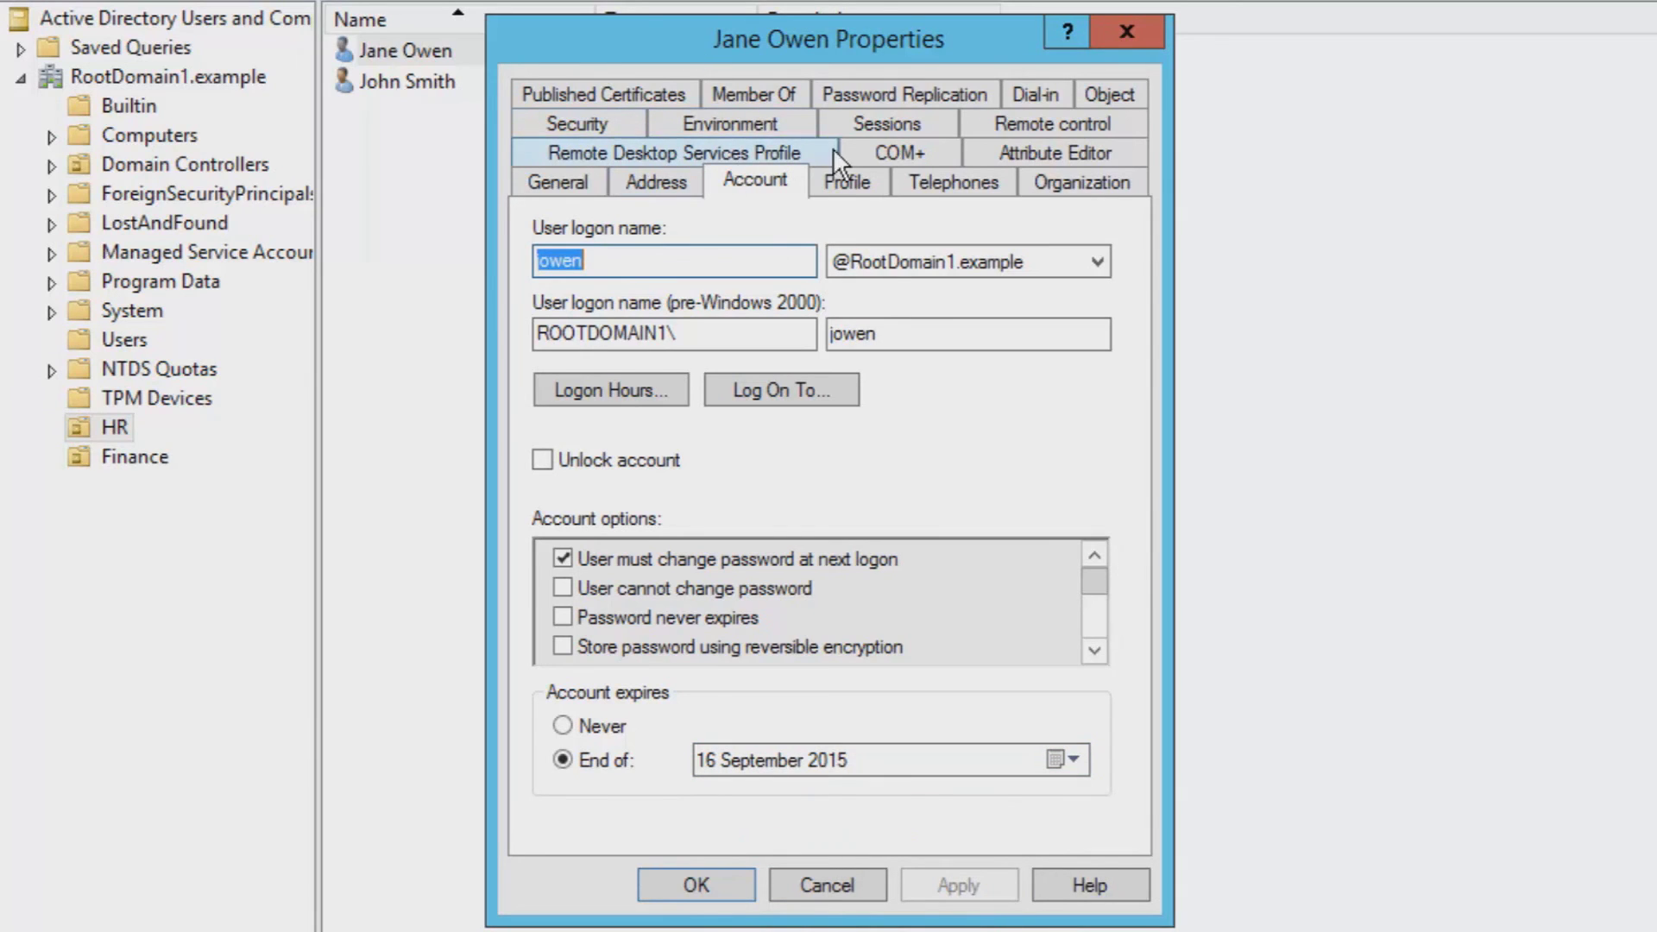
# - Limit active sessions to 30 minutes, keeping the idle session limit at Never
pyautogui.click(847, 126)
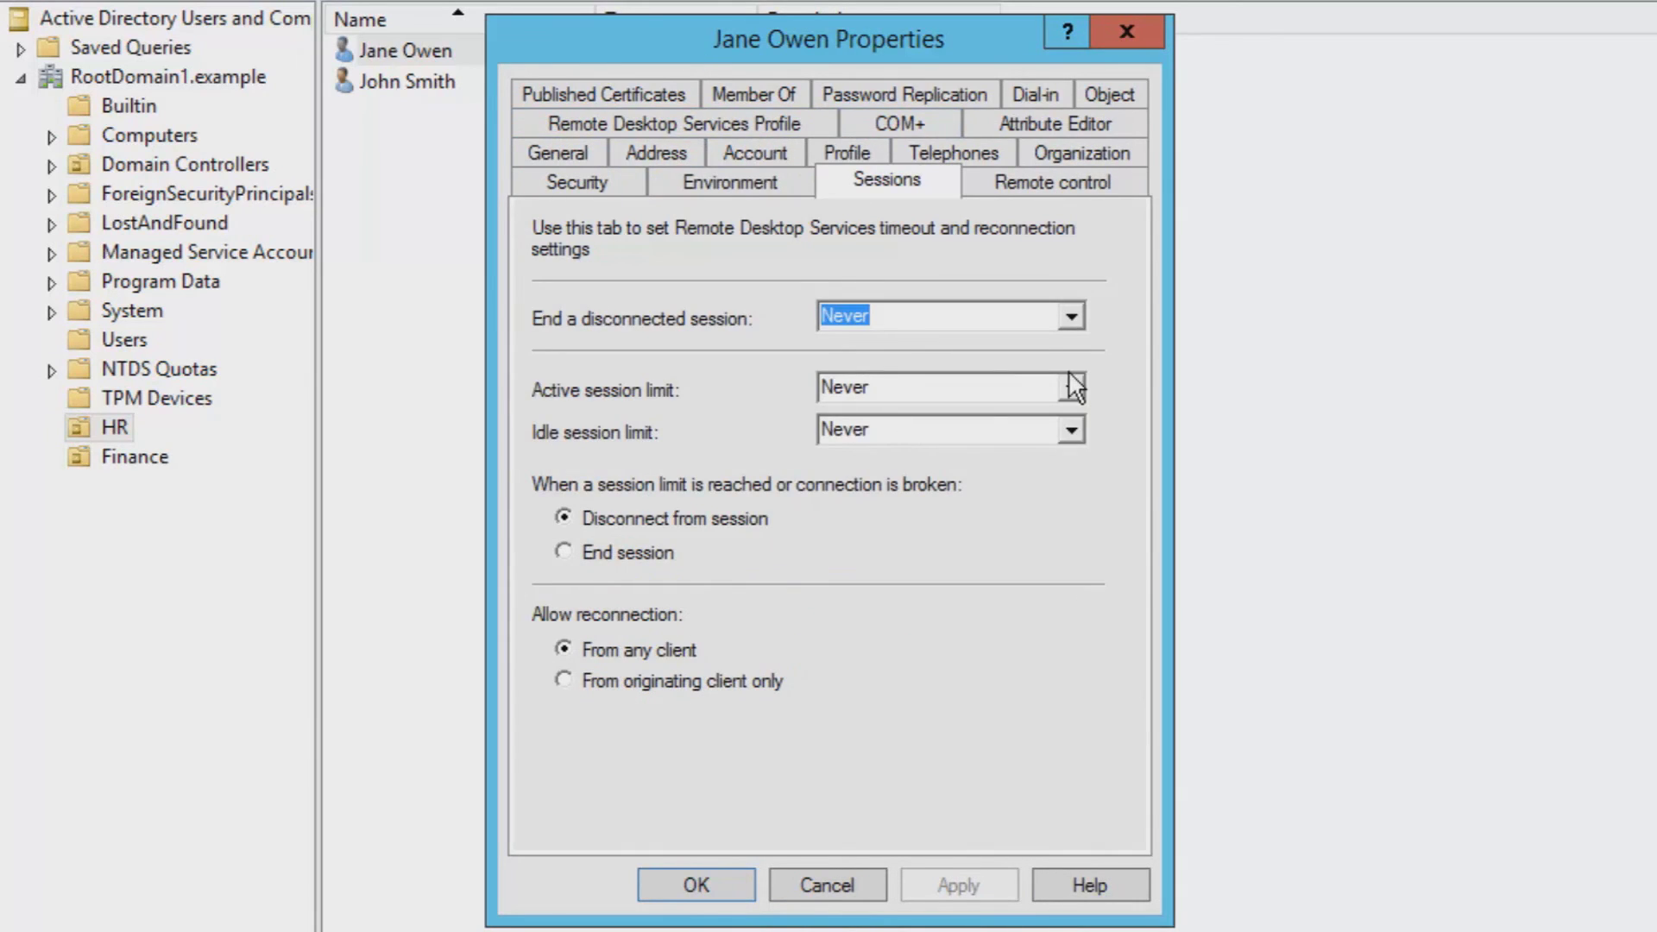
pyautogui.click(1069, 374)
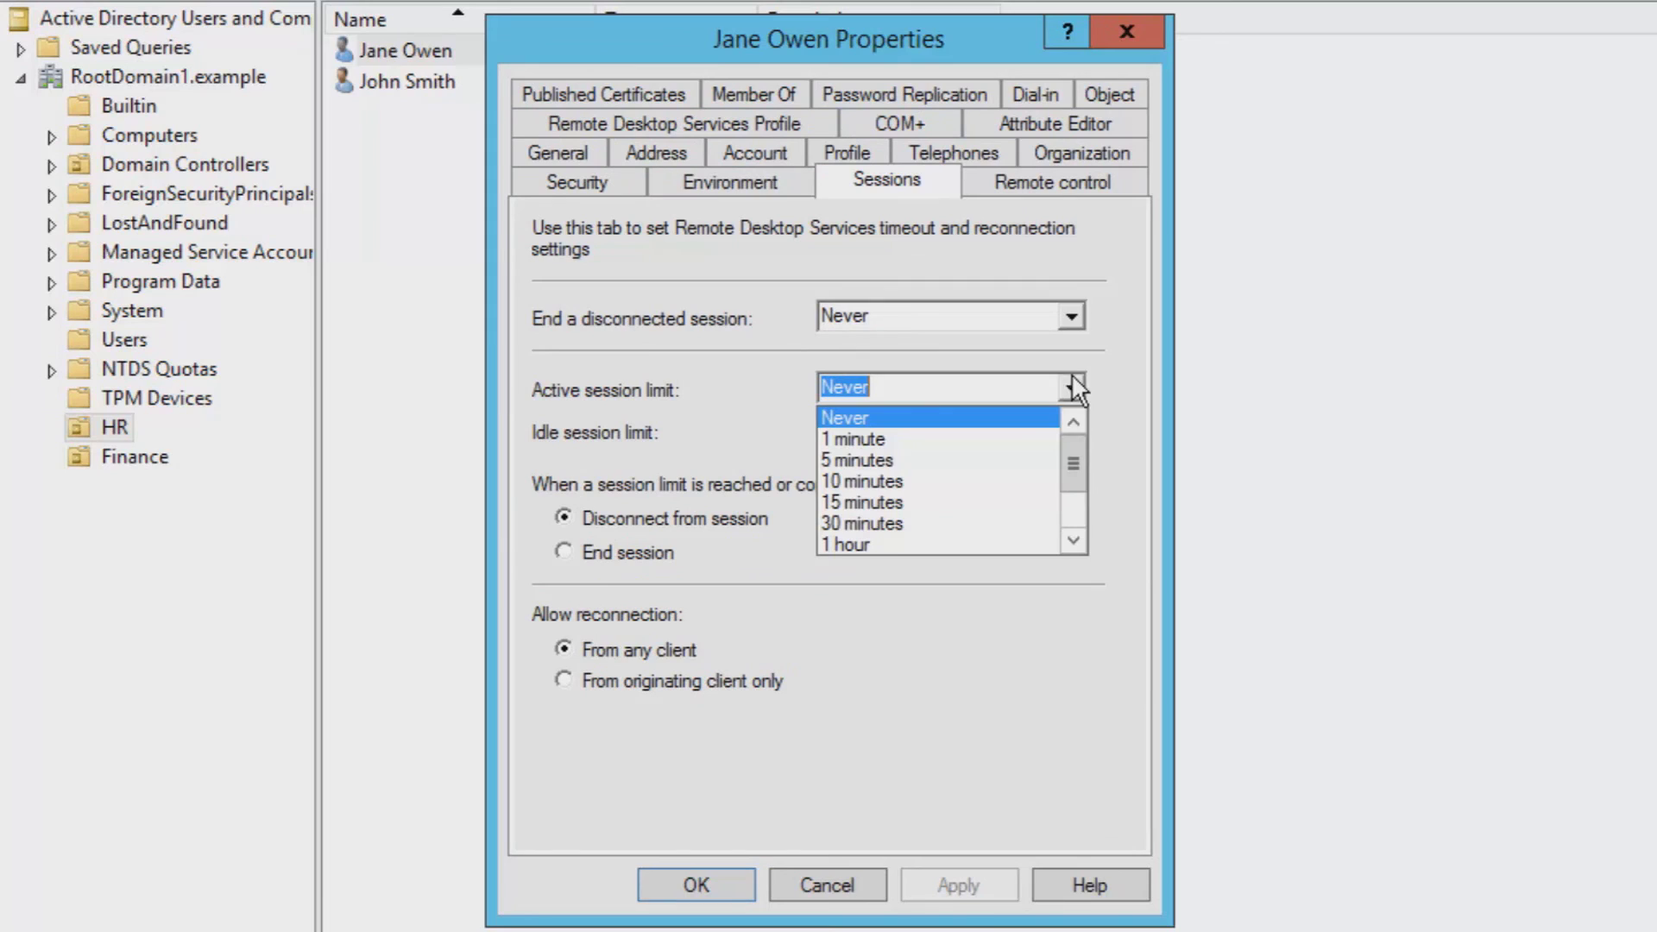
pyautogui.click(1008, 545)
pyautogui.press('Tab')
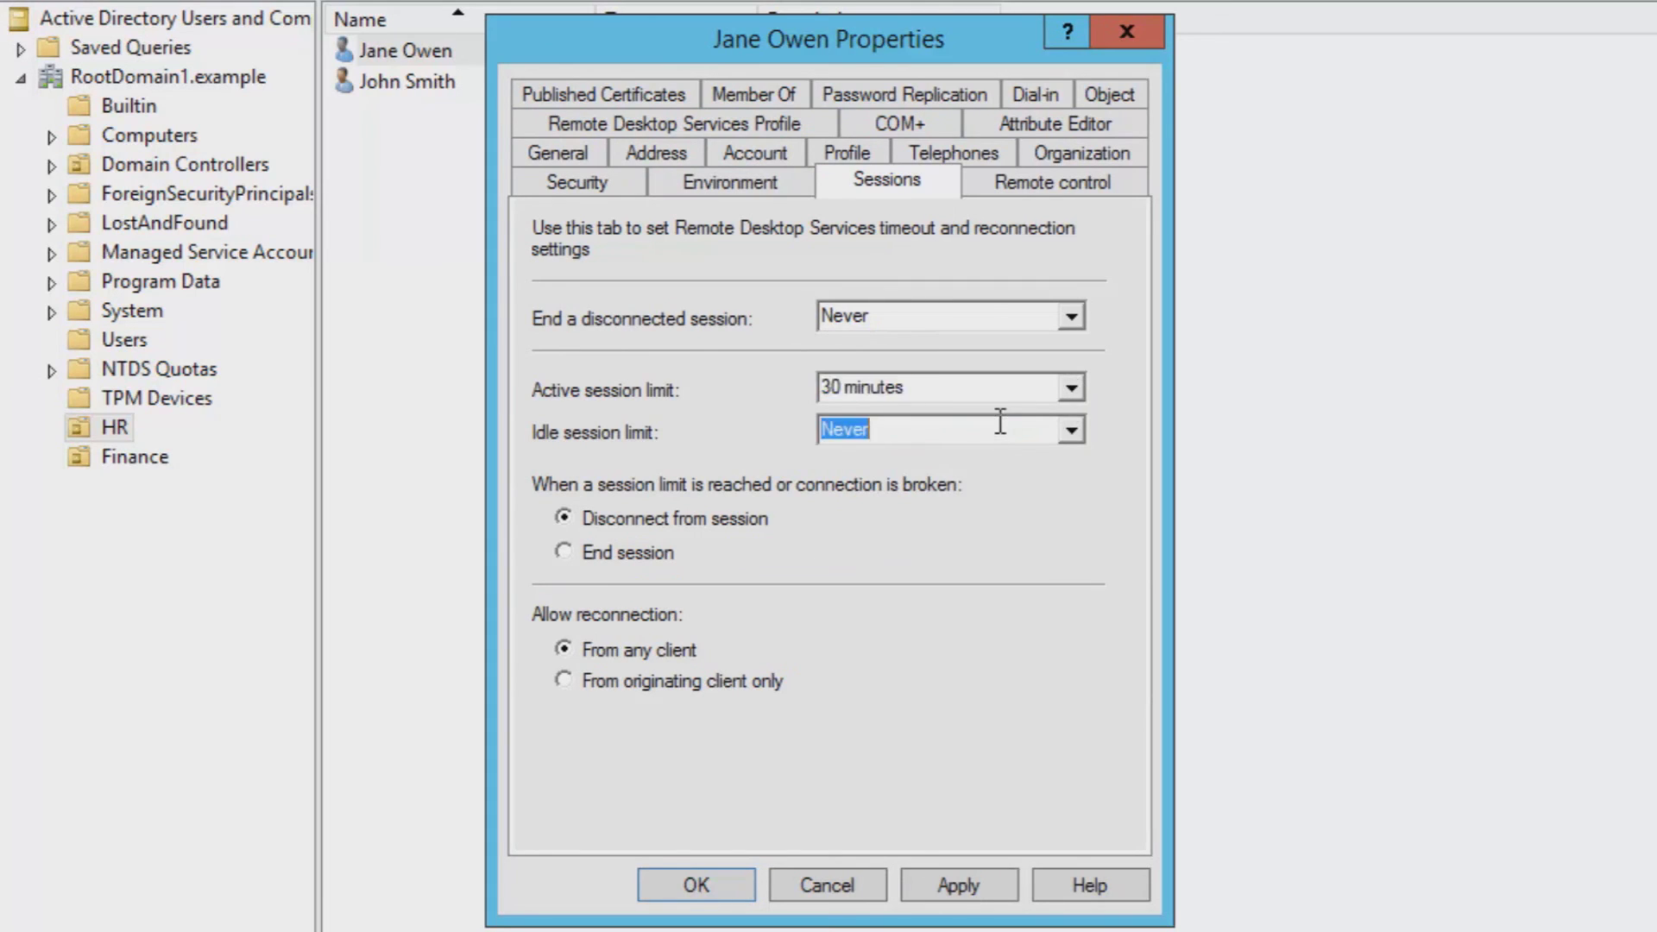
pyautogui.click(1072, 430)
pyautogui.click(1074, 431)
# - Turn off Require user's permission for remote control, then reselect the first HR user
pyautogui.click(961, 143)
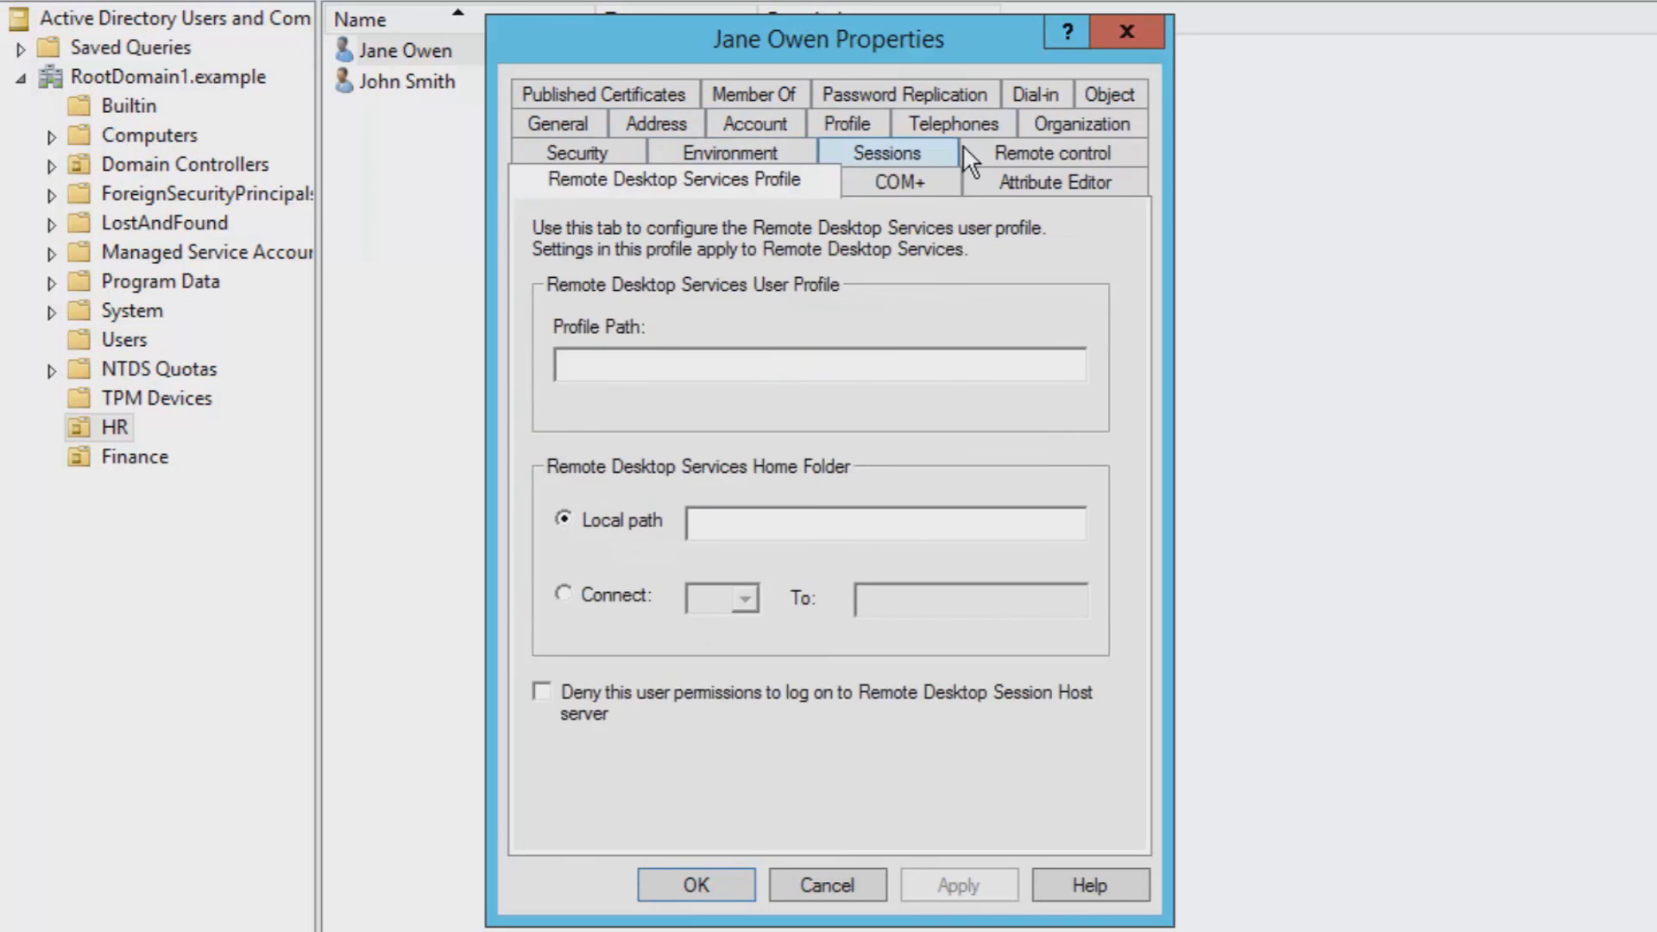
pyautogui.click(1006, 143)
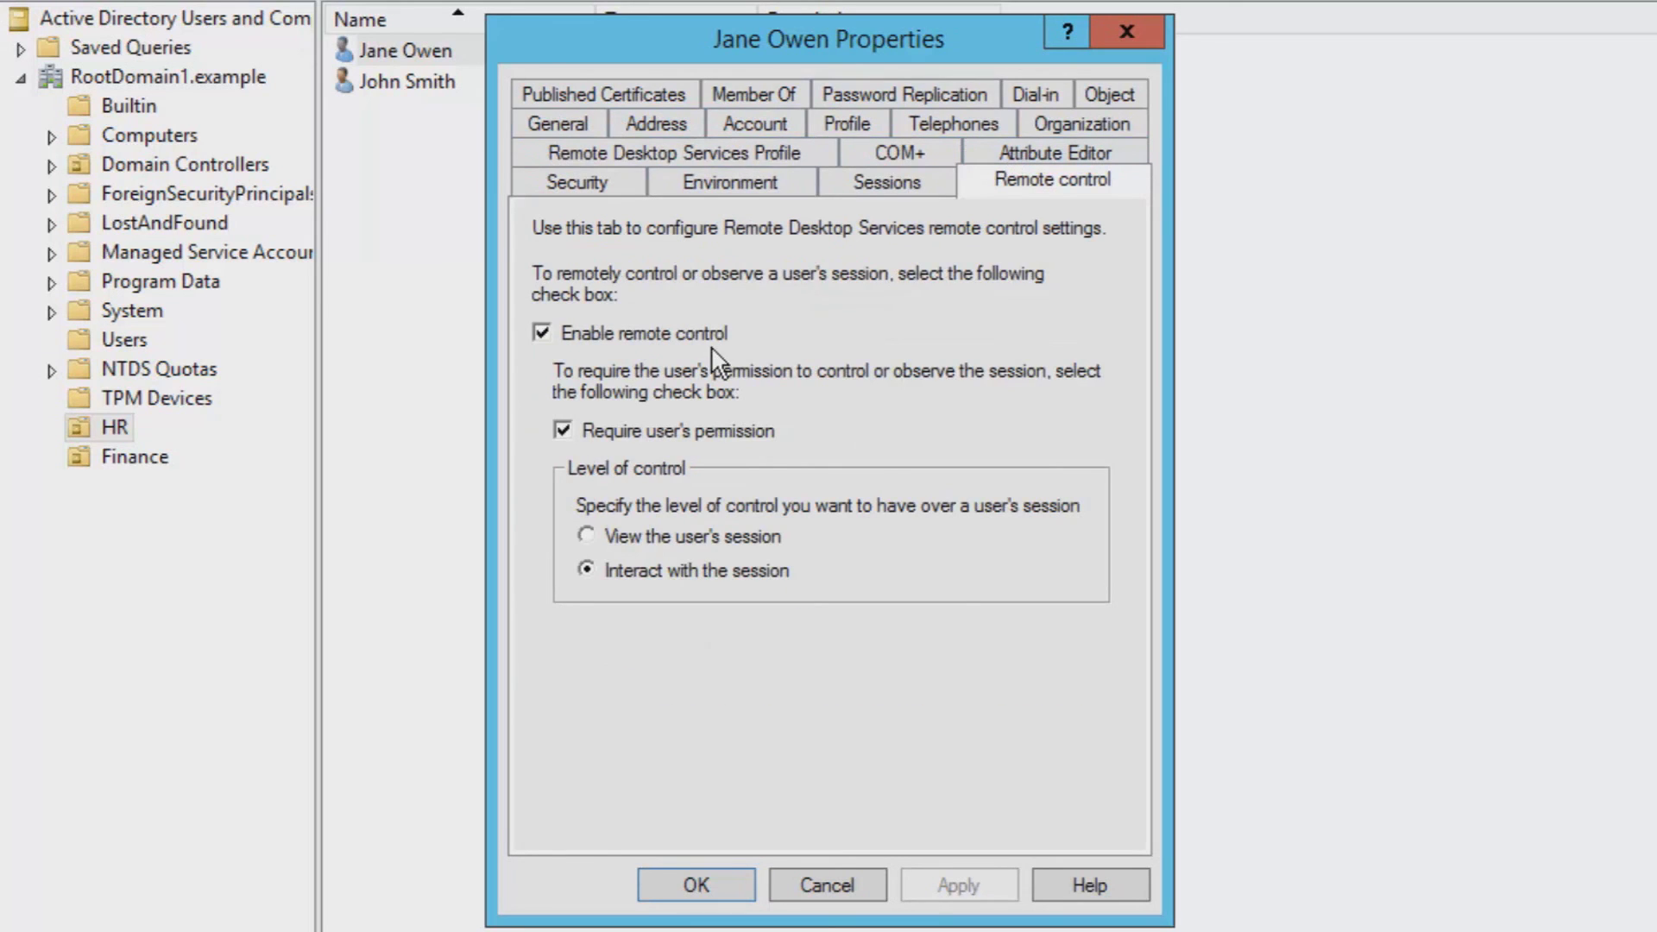
pyautogui.click(565, 430)
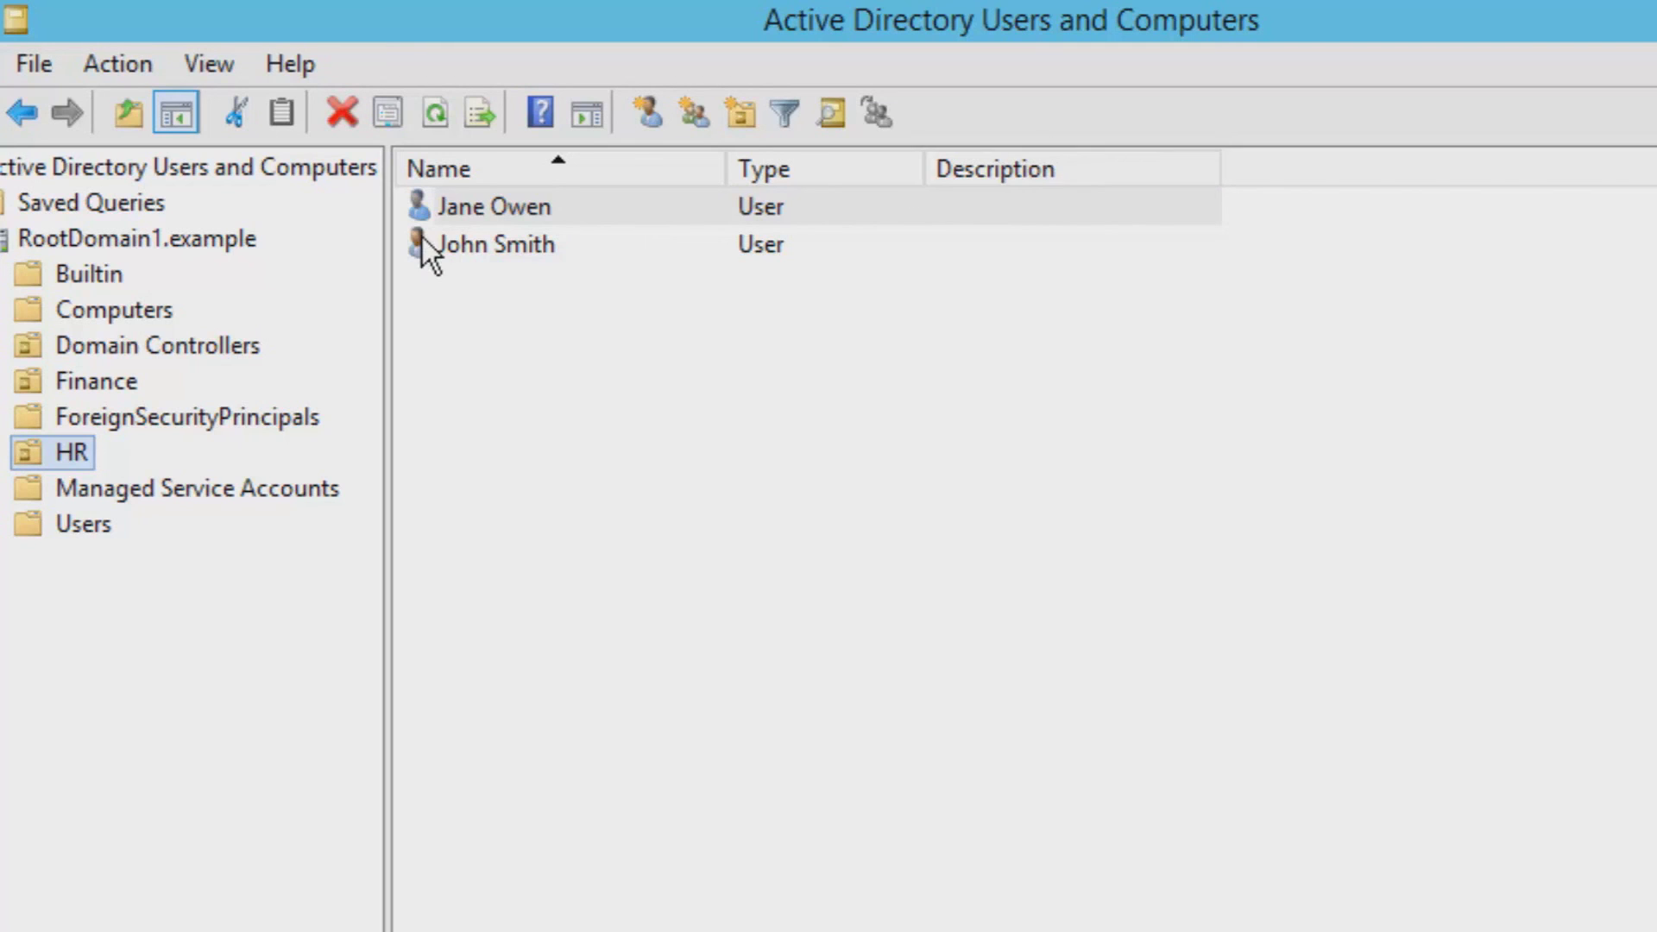
pyautogui.click(466, 207)
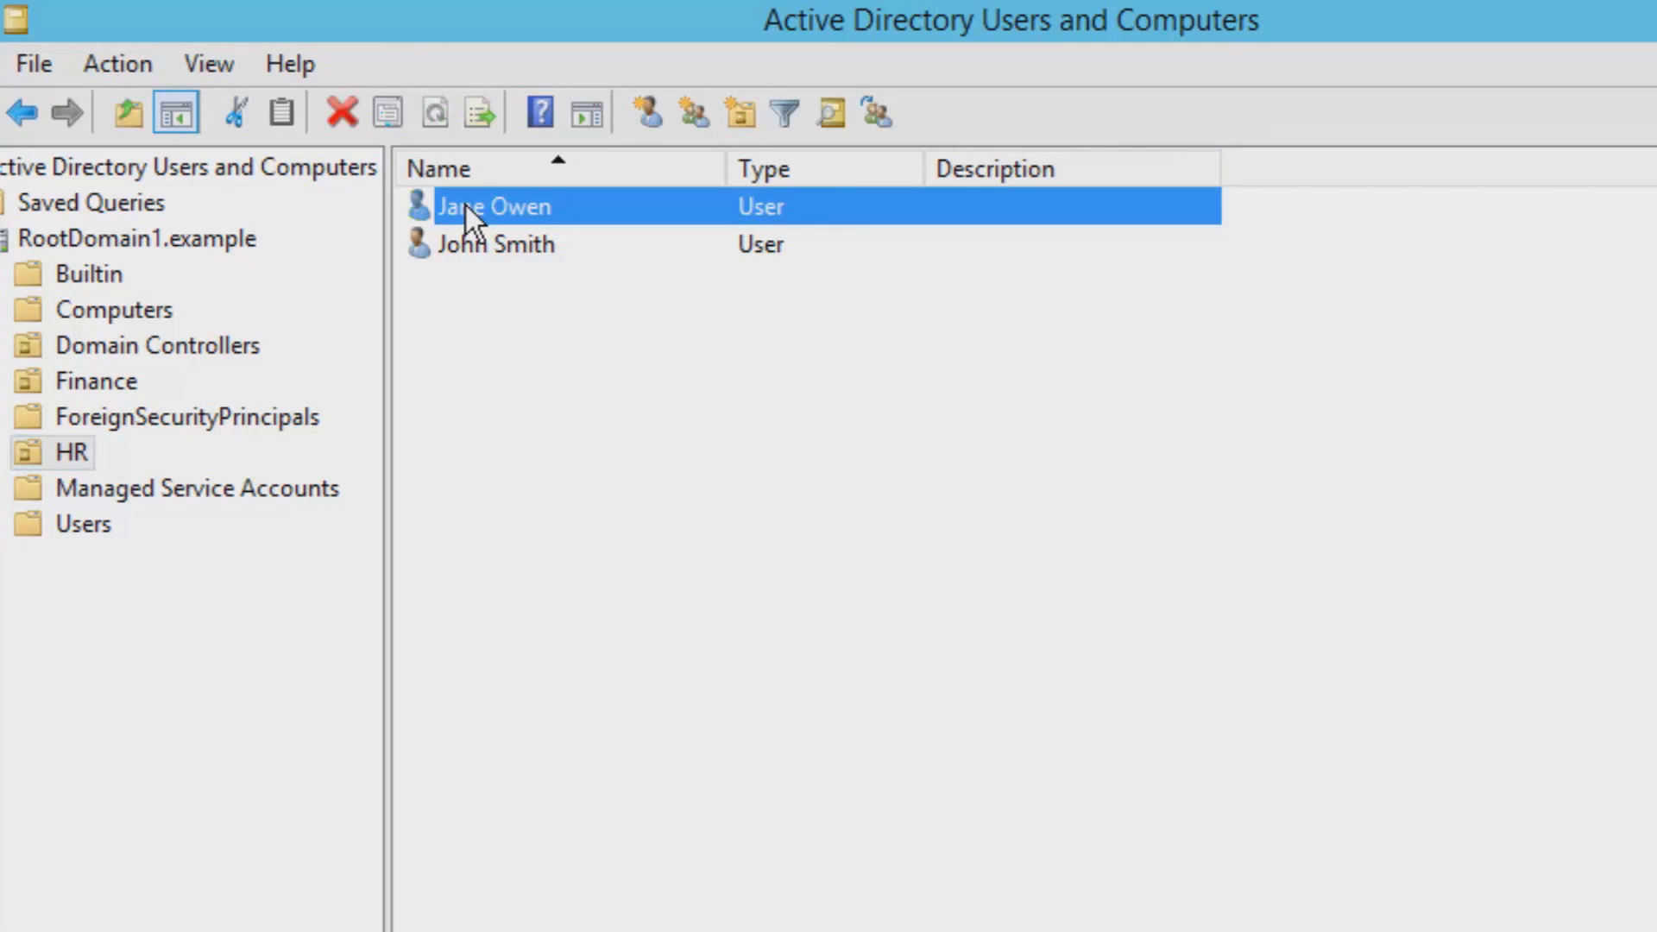
pyautogui.rightClick(645, 206)
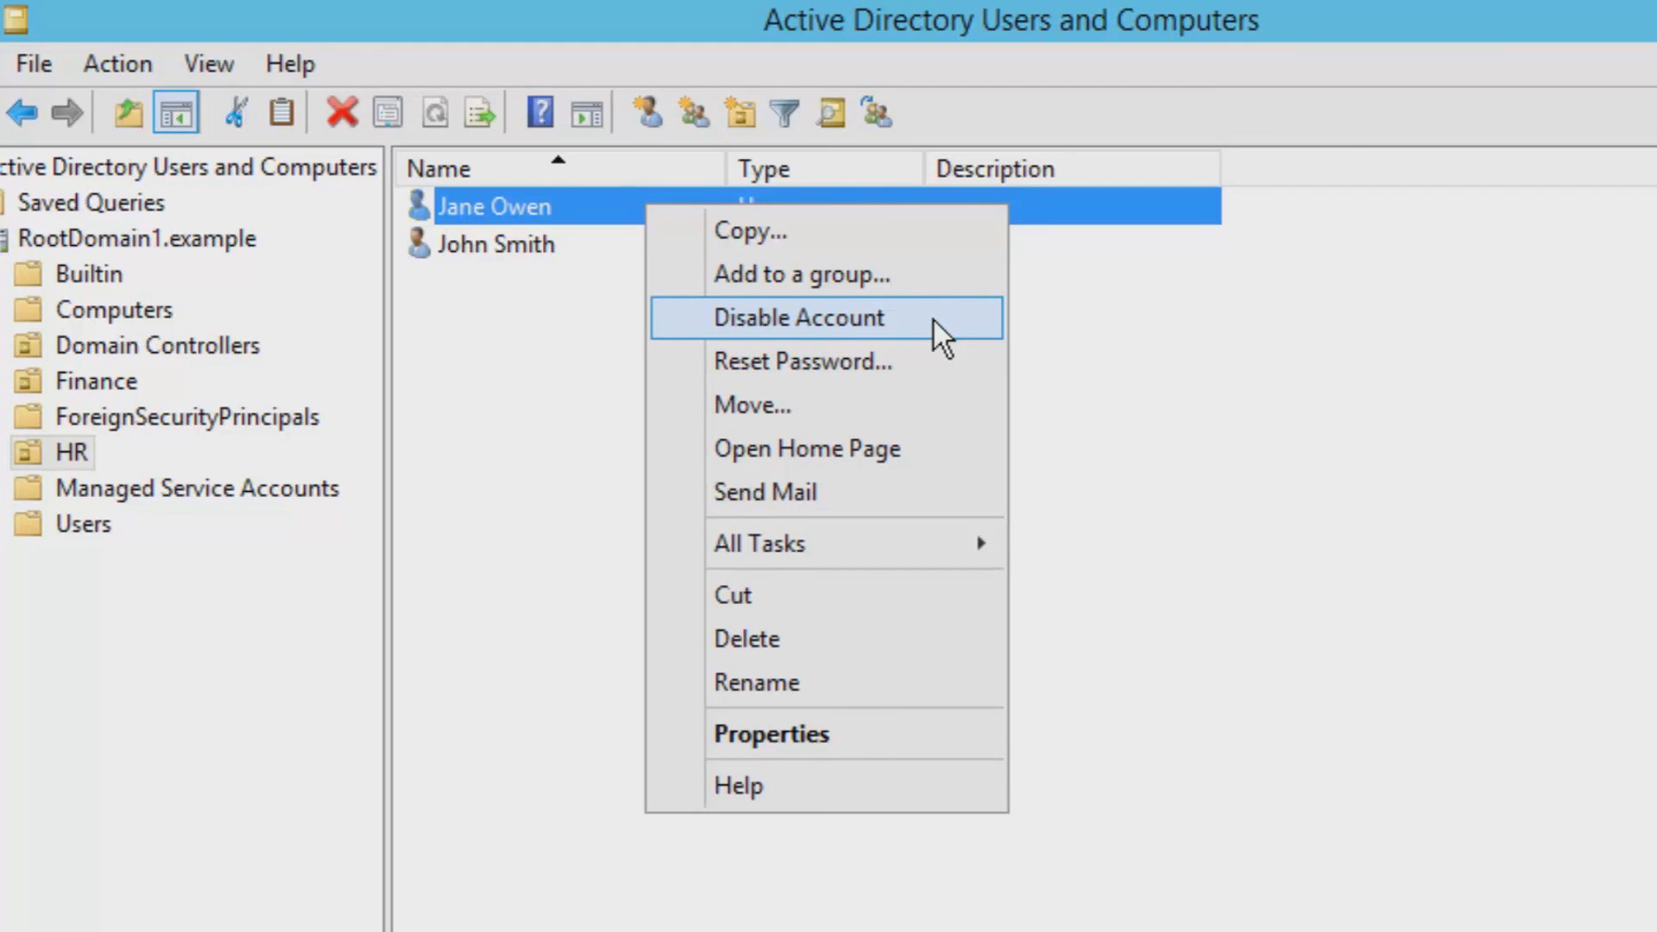
pyautogui.click(863, 640)
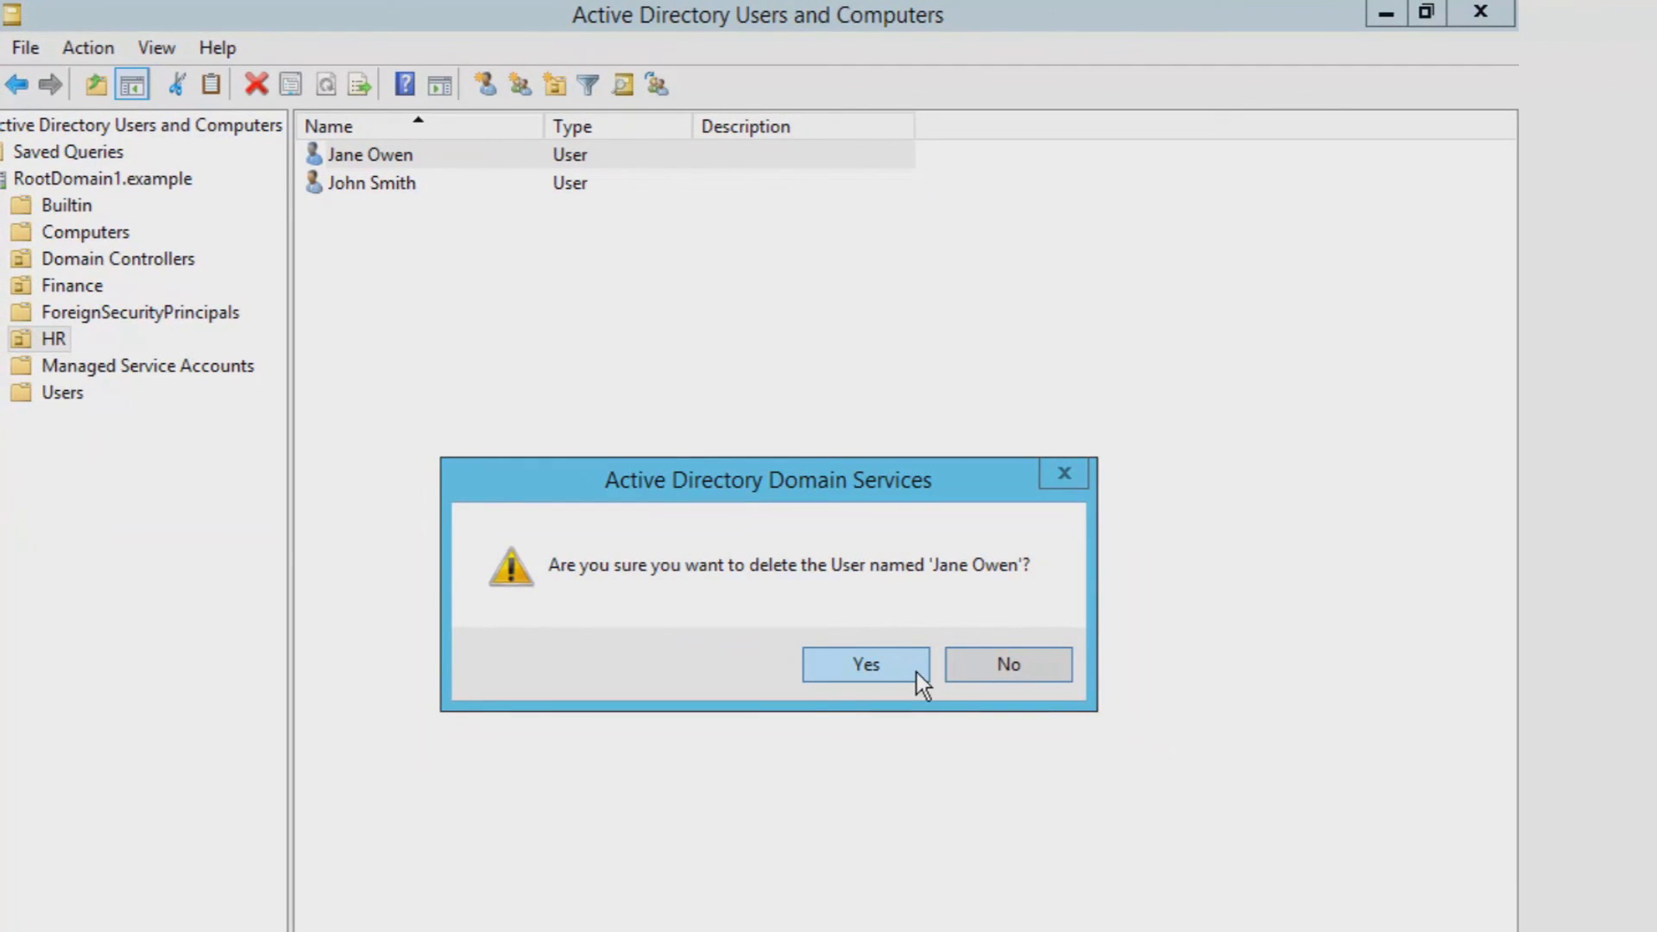
pyautogui.click(916, 671)
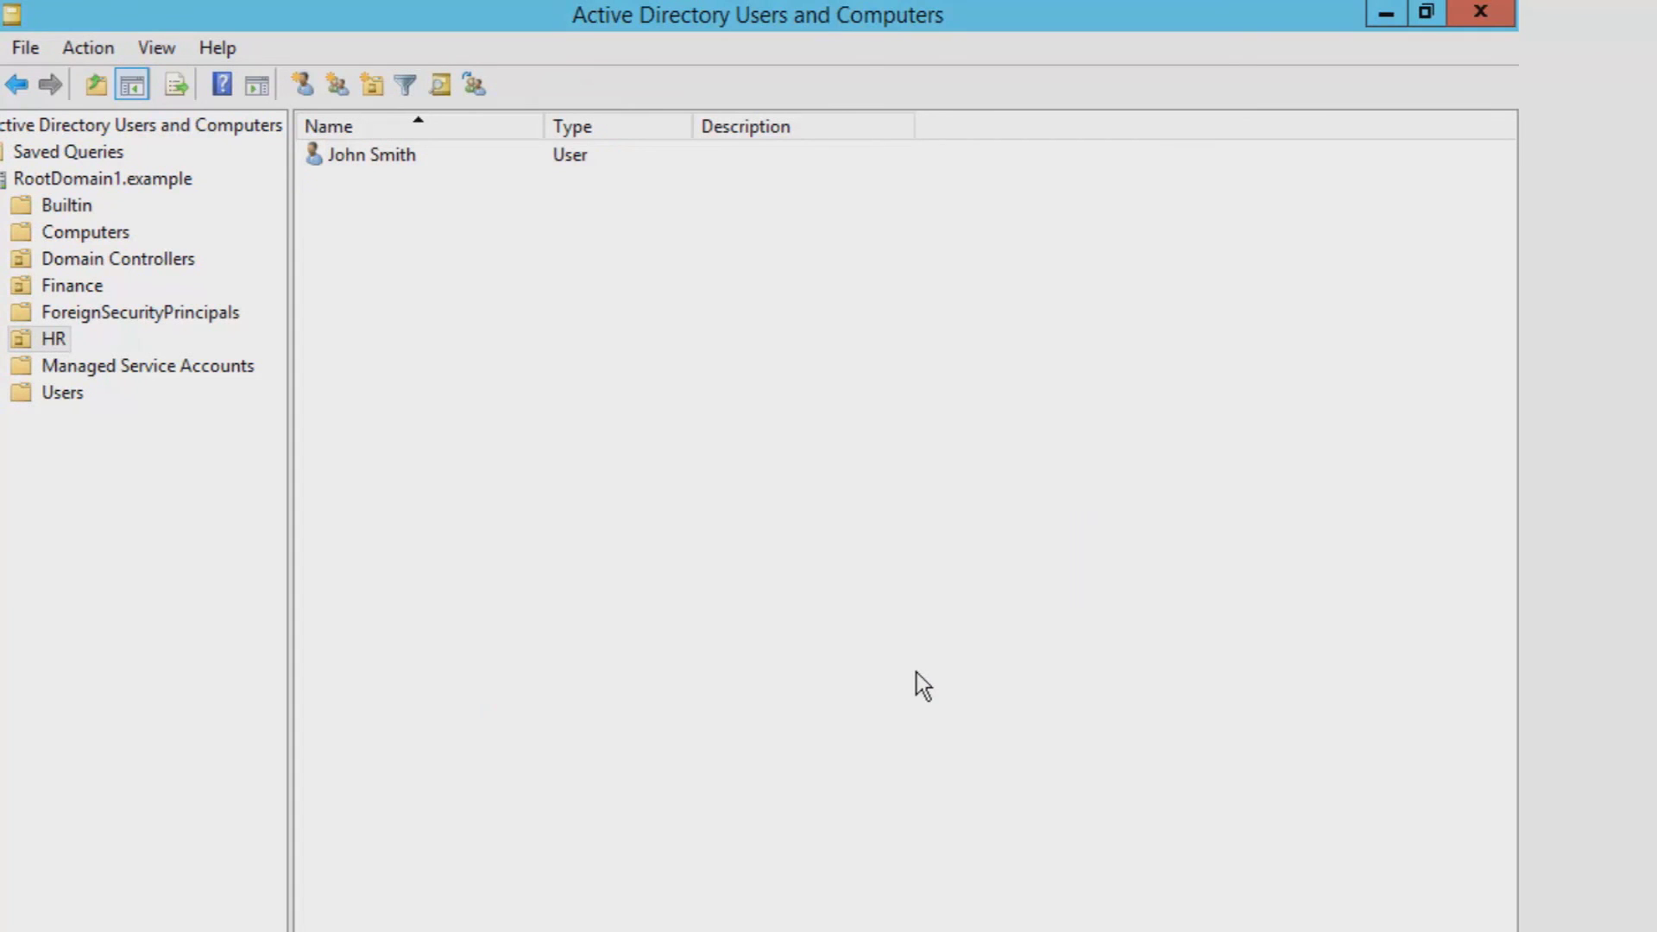